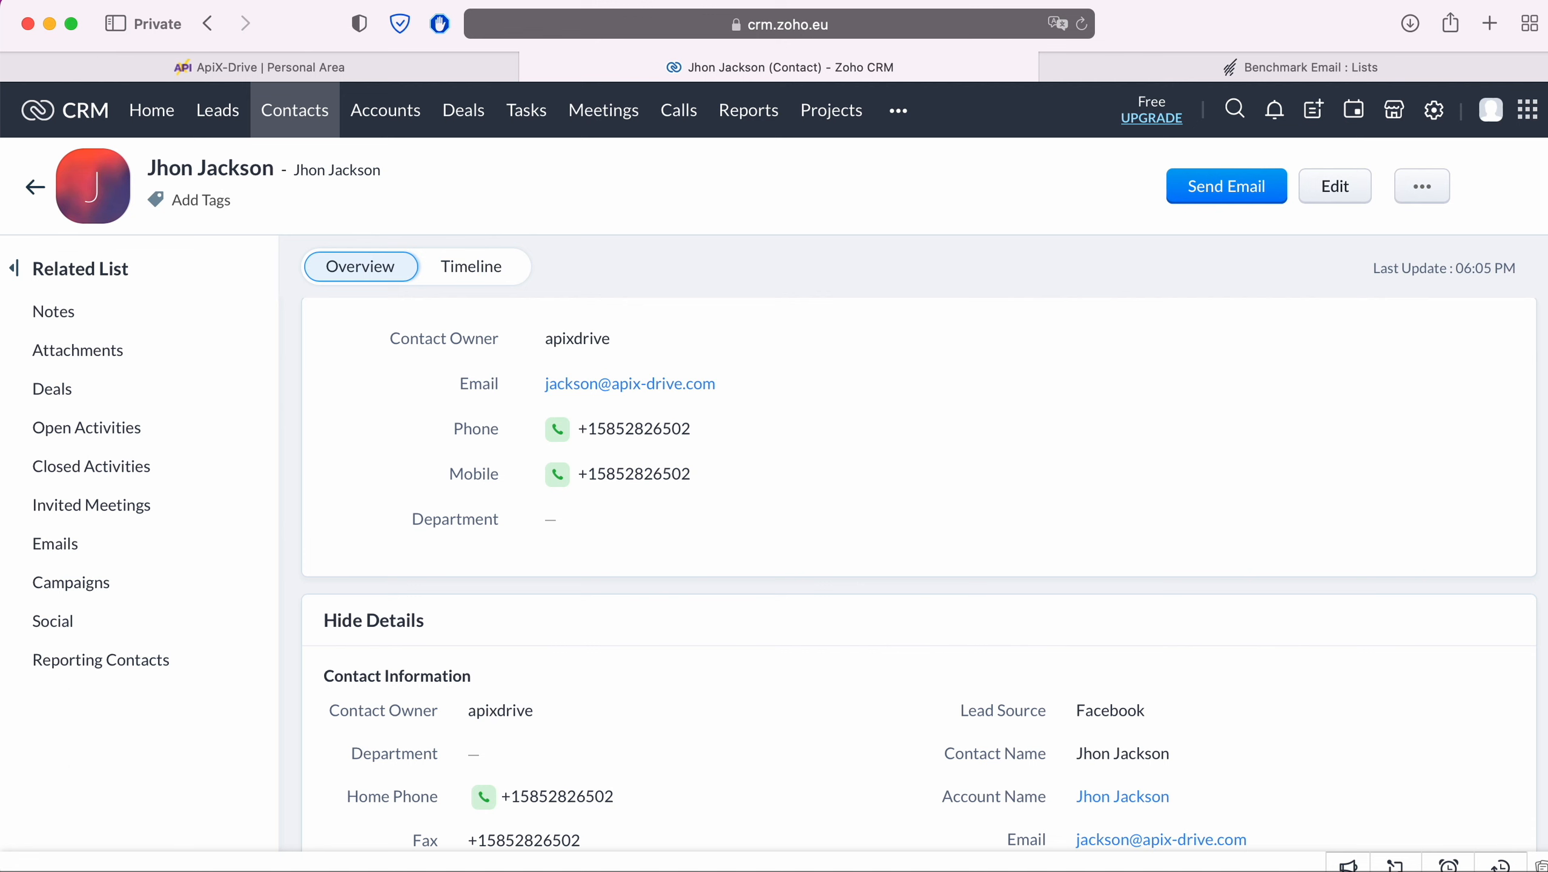
Step: Switch browser tabs from the reviewed Zoho CRM contact to the empty ApiX-Drive Connections page
{"action": "key", "text": "ctrl+Tab"}
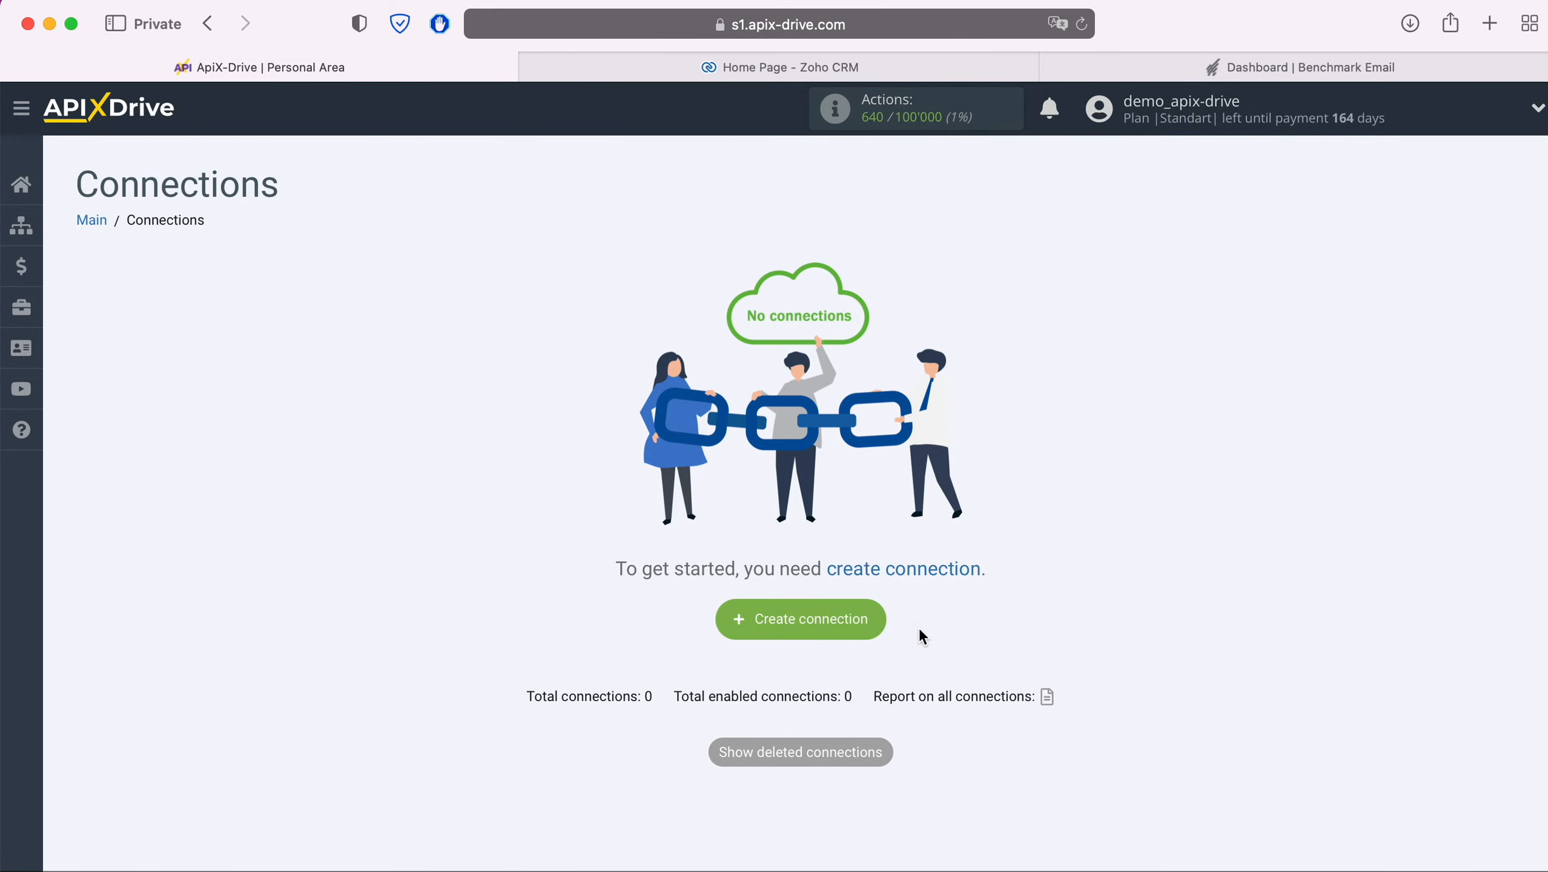
Step: Create a new connection with Zoho CRM as the data source
{"action": "left_click", "coordinate": [875, 619]}
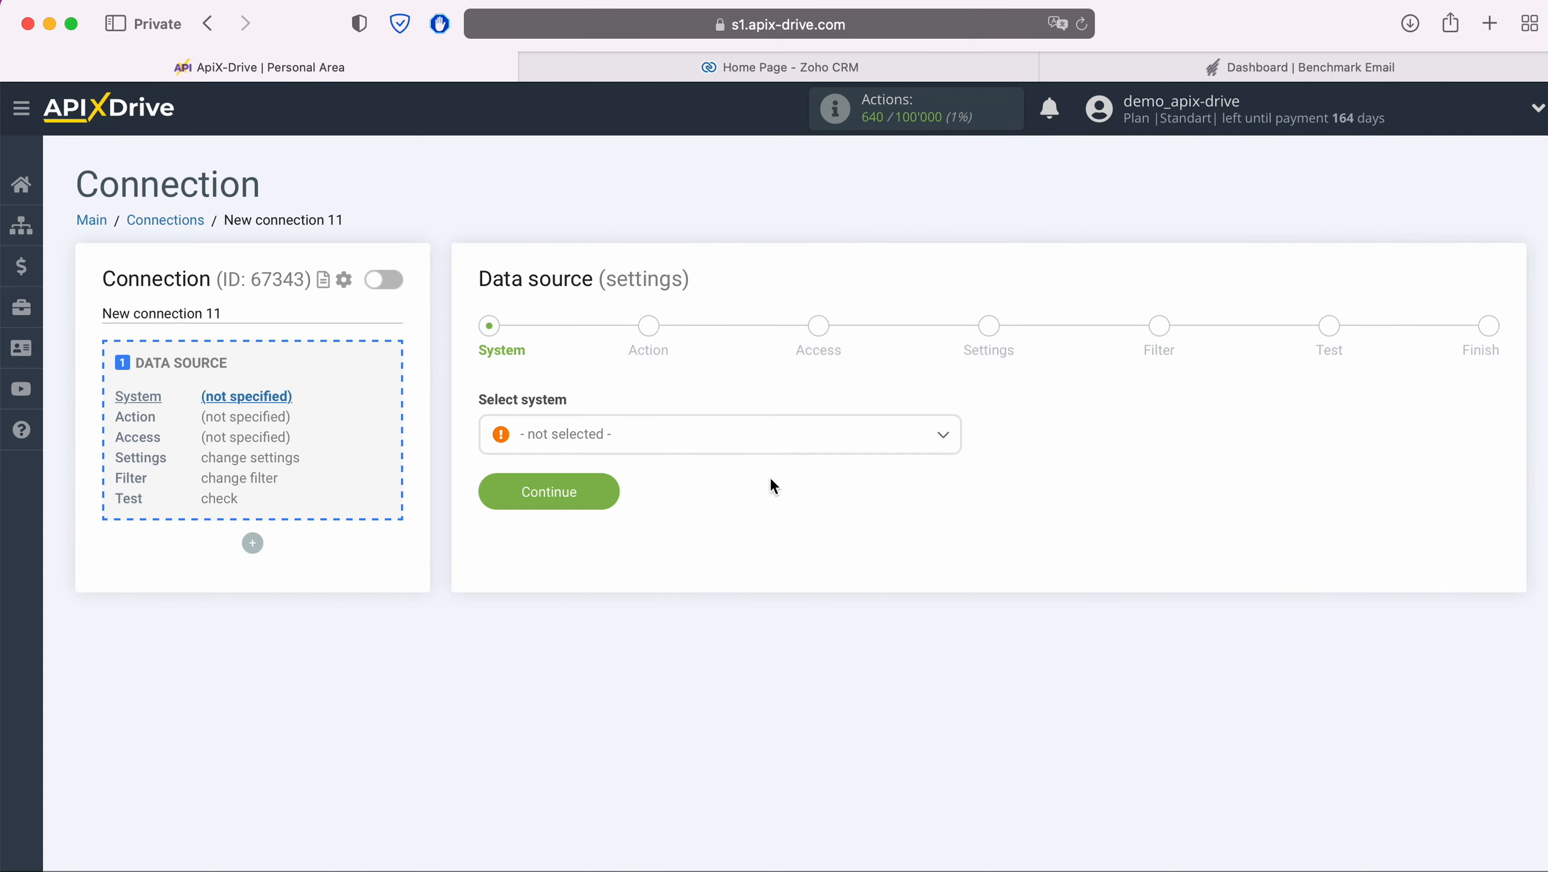
{"action": "left_click", "coordinate": [768, 445]}
{"action": "scroll", "coordinate": [795, 623], "scroll_direction": "down", "scroll_amount": 10}
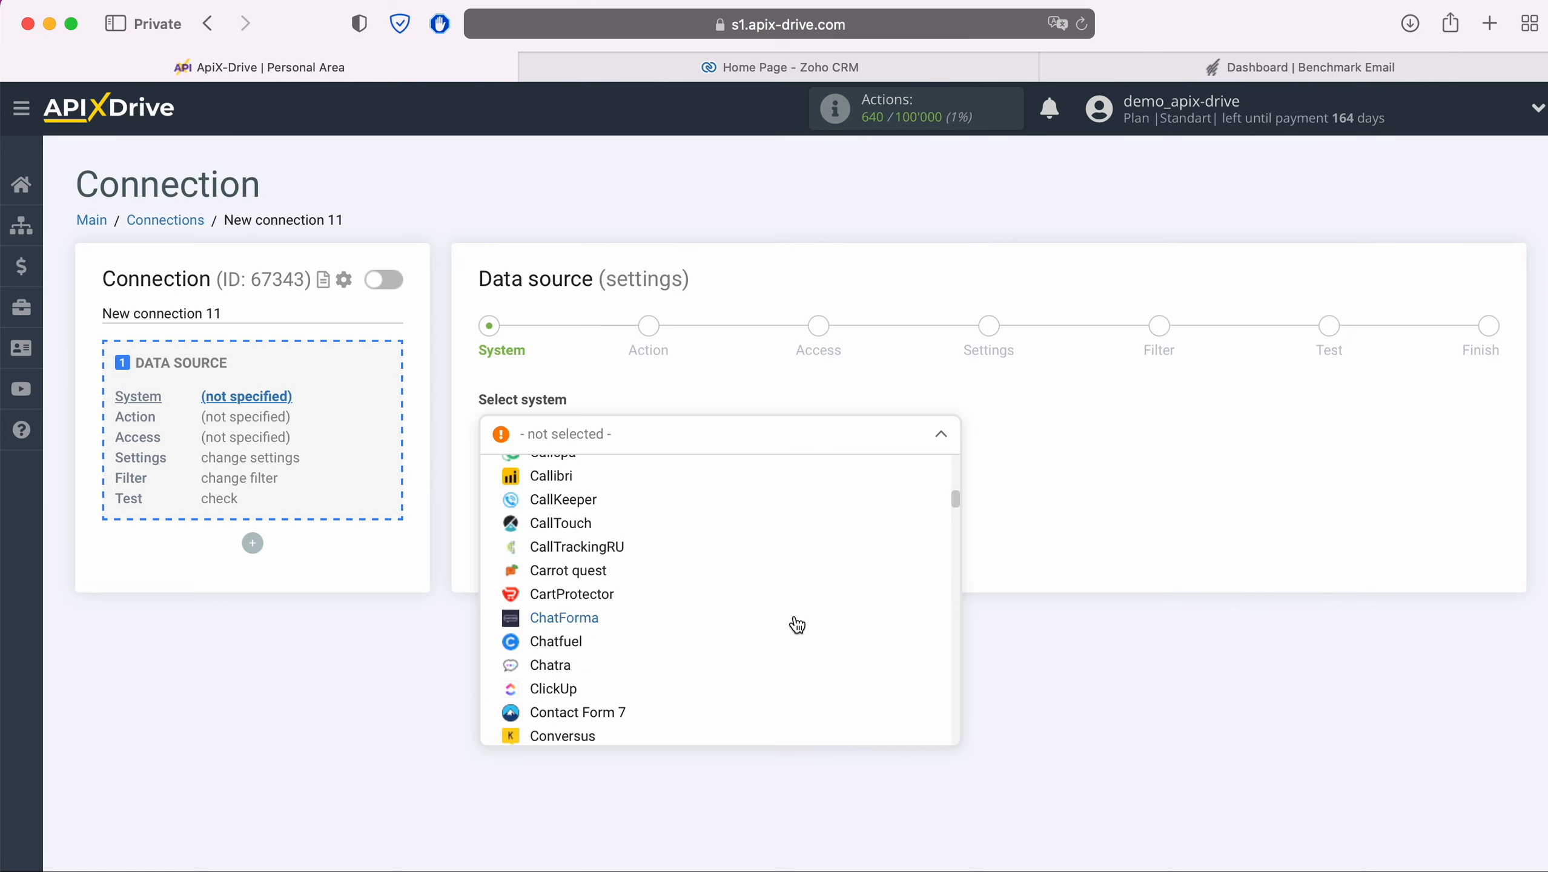
{"action": "scroll", "coordinate": [796, 625], "scroll_direction": "down", "scroll_amount": 15}
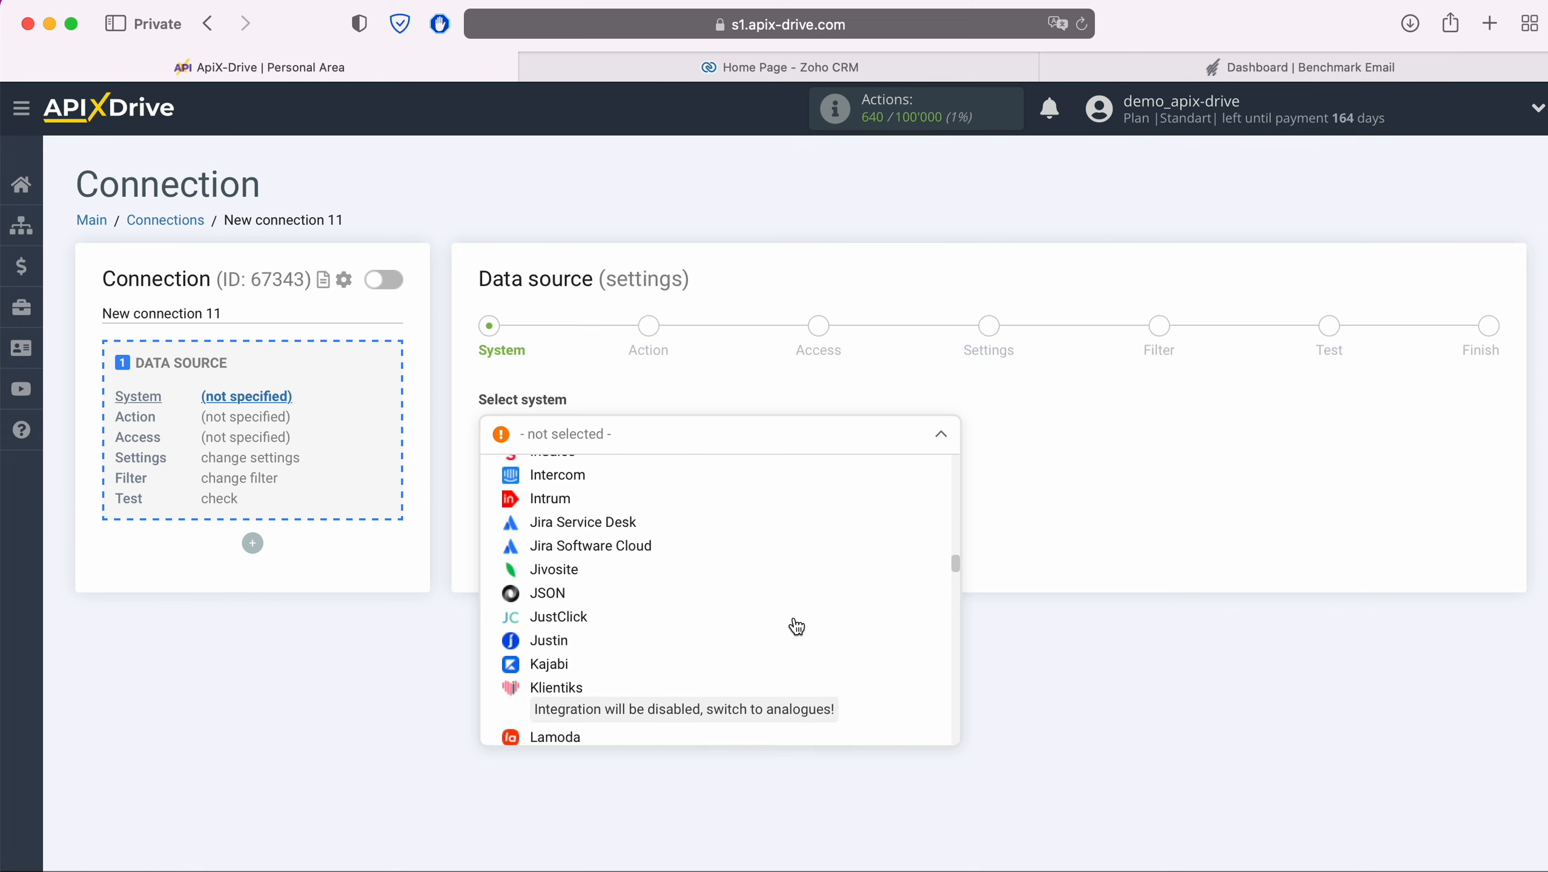
{"action": "scroll", "coordinate": [797, 626], "scroll_direction": "down", "scroll_amount": 15}
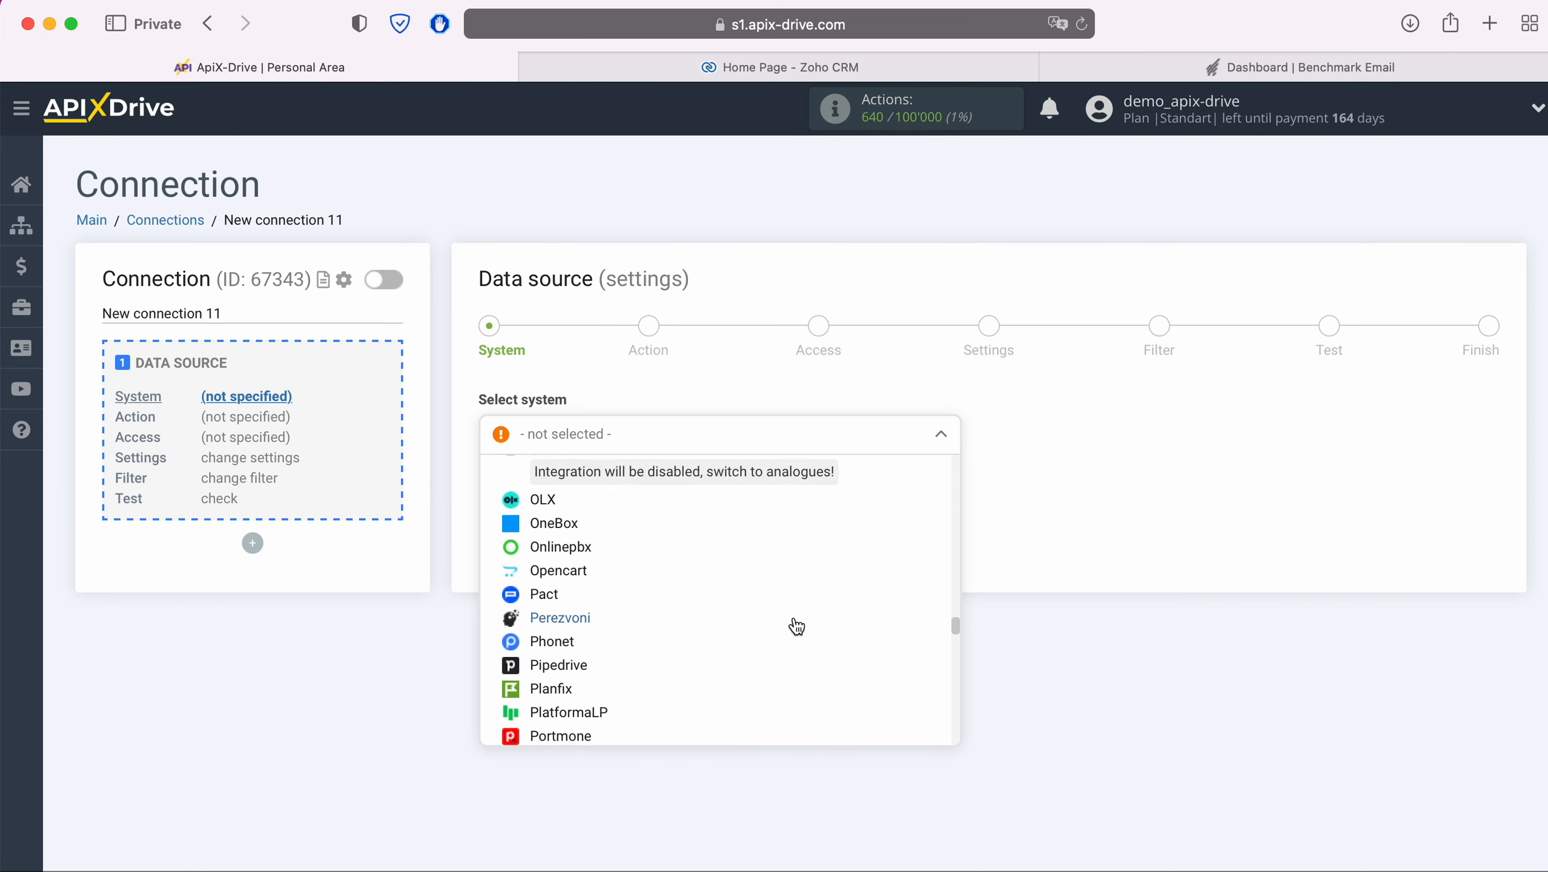
{"action": "scroll", "coordinate": [797, 626], "scroll_direction": "down", "scroll_amount": 15}
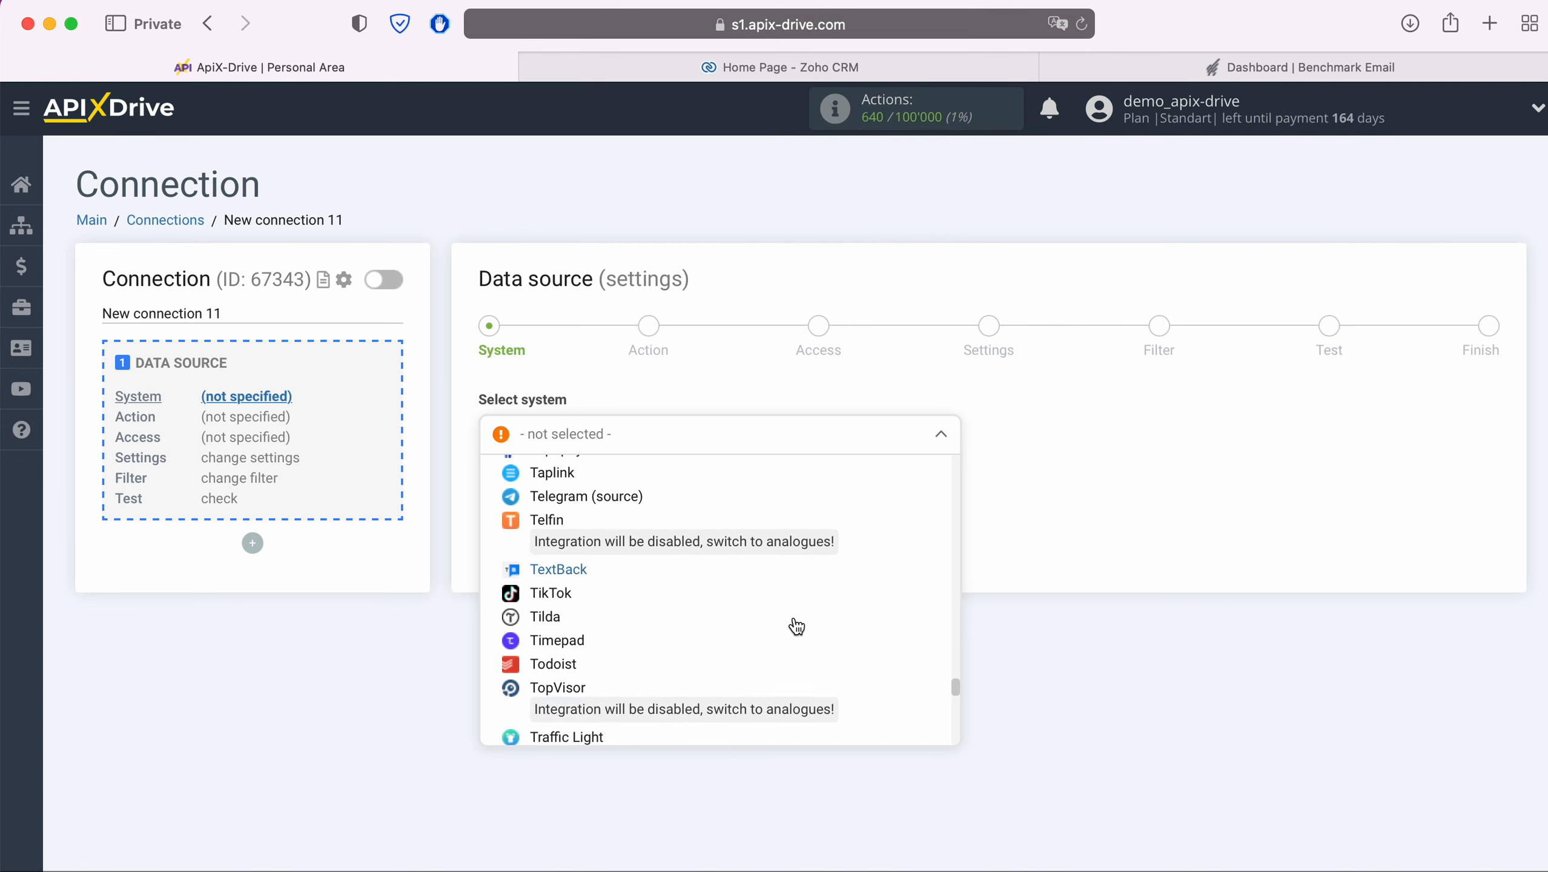
{"action": "scroll", "coordinate": [797, 626], "scroll_direction": "down", "scroll_amount": 15}
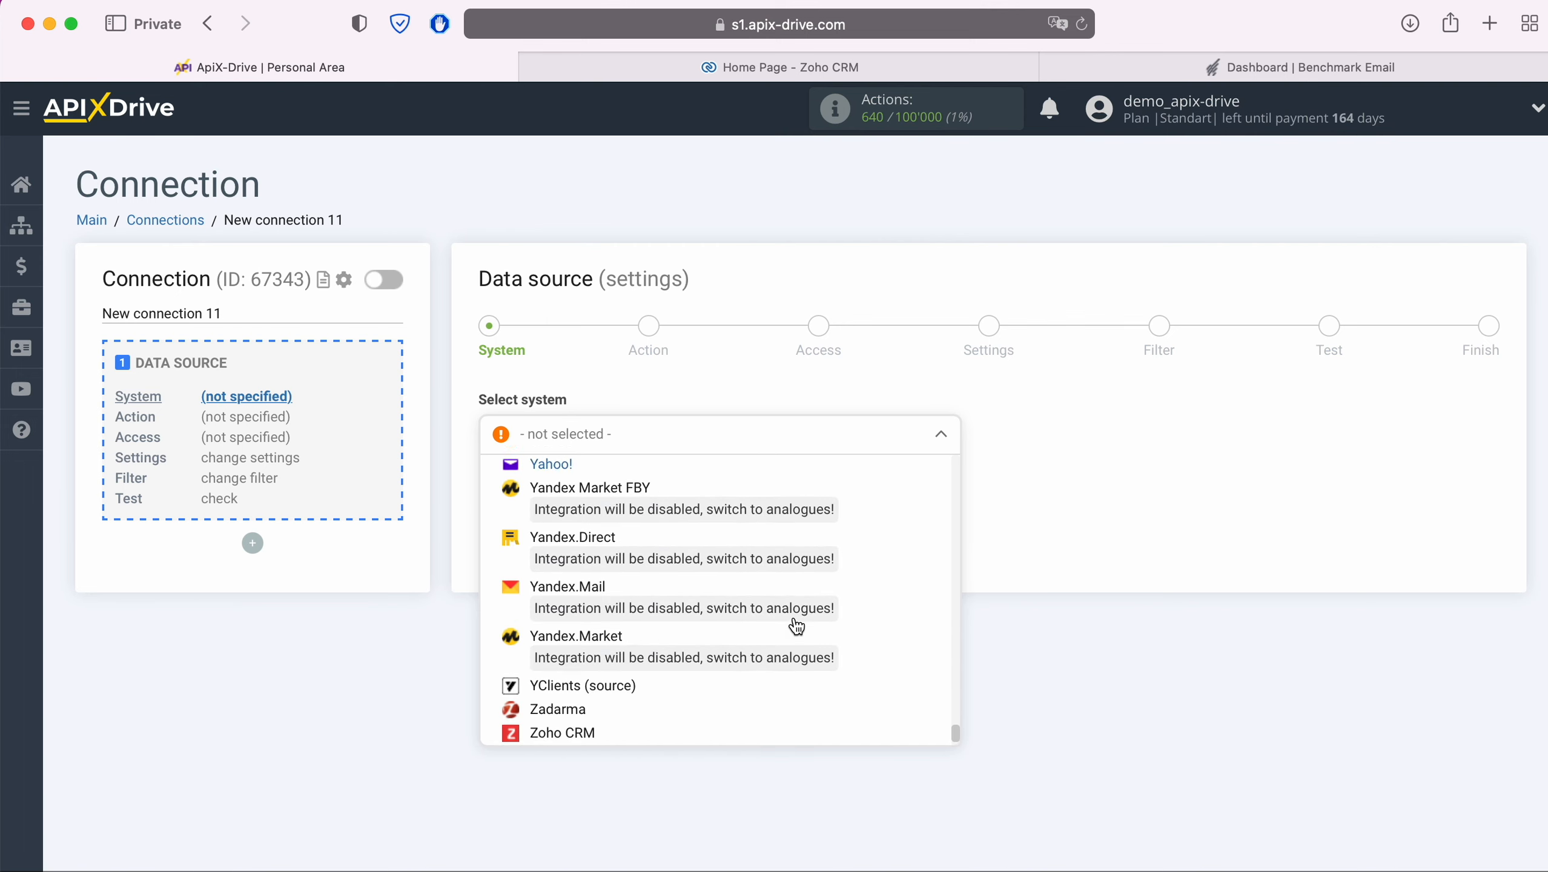
{"action": "scroll", "coordinate": [797, 627], "scroll_direction": "down", "scroll_amount": 2}
{"action": "left_click", "coordinate": [579, 686]}
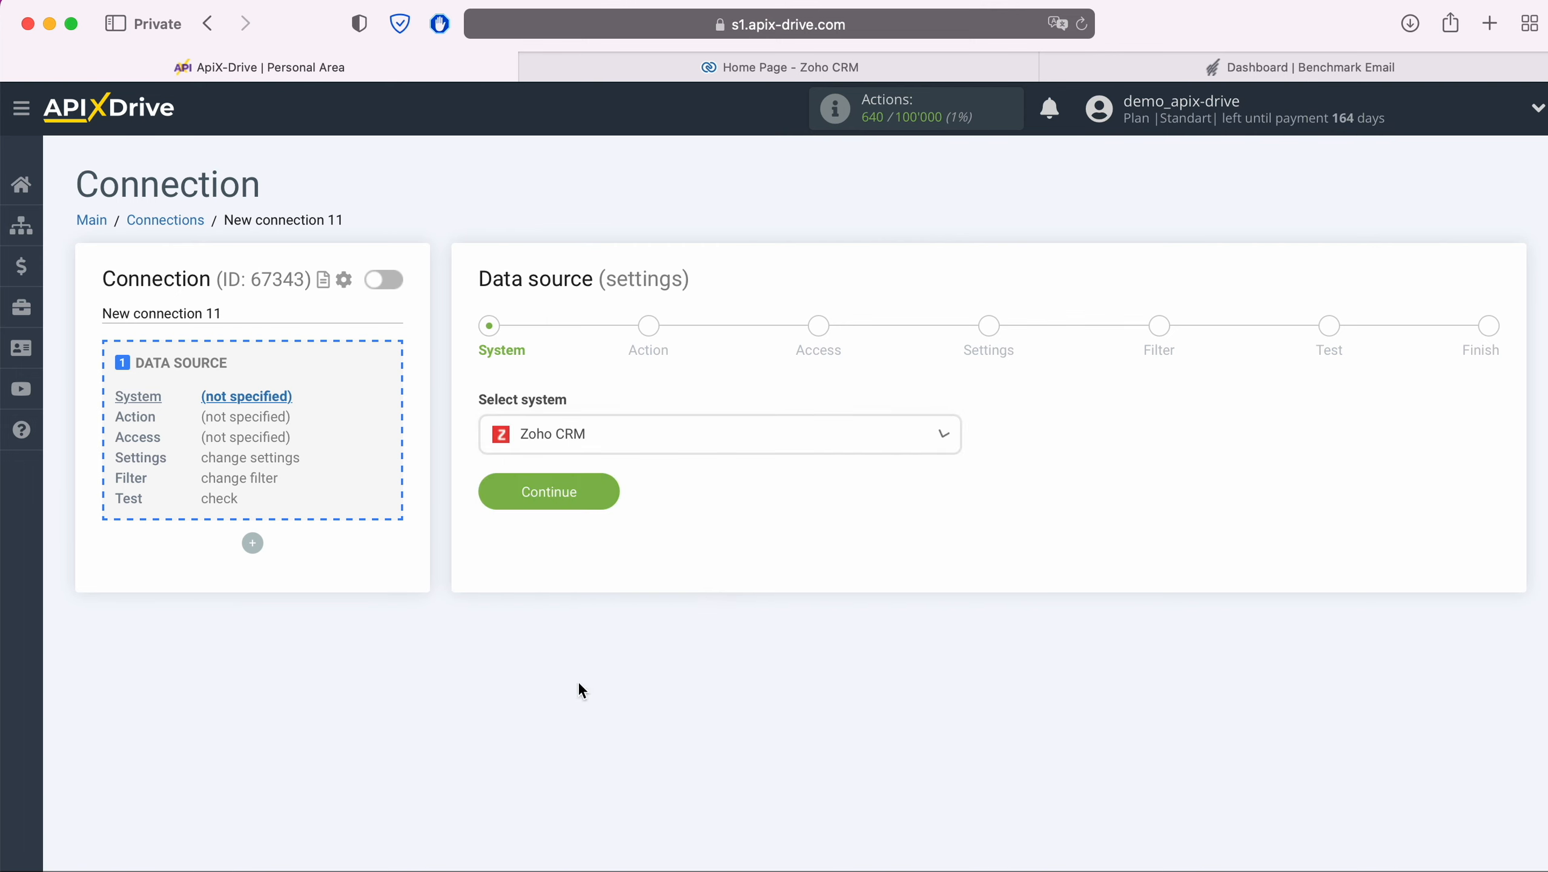
{"action": "left_click", "coordinate": [609, 497]}
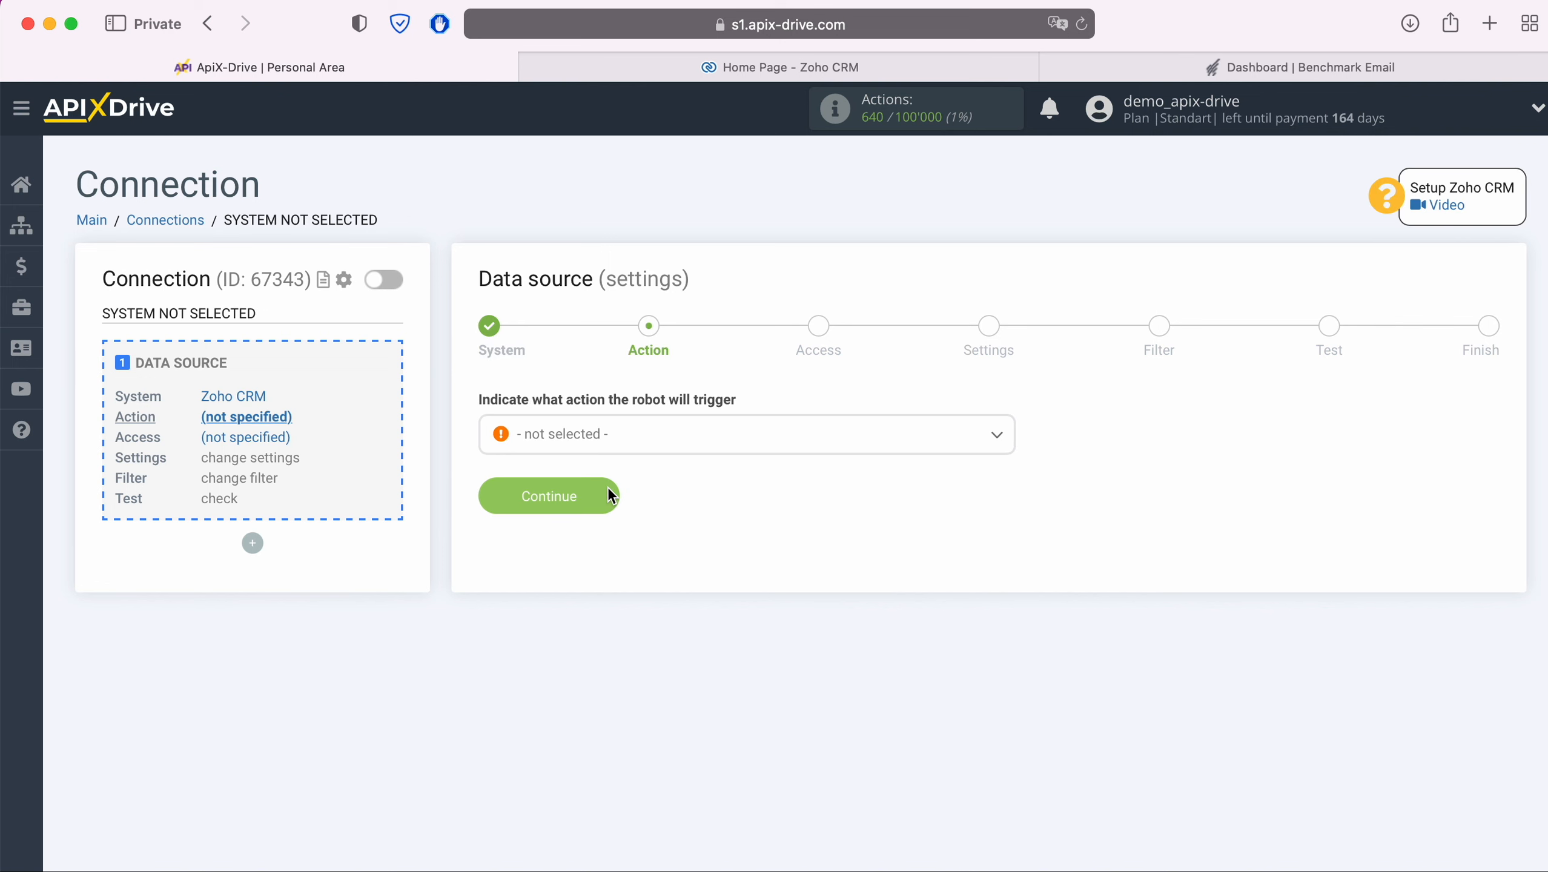
Step: Set the source trigger action to Get Contacts (new)
{"action": "left_click", "coordinate": [613, 447]}
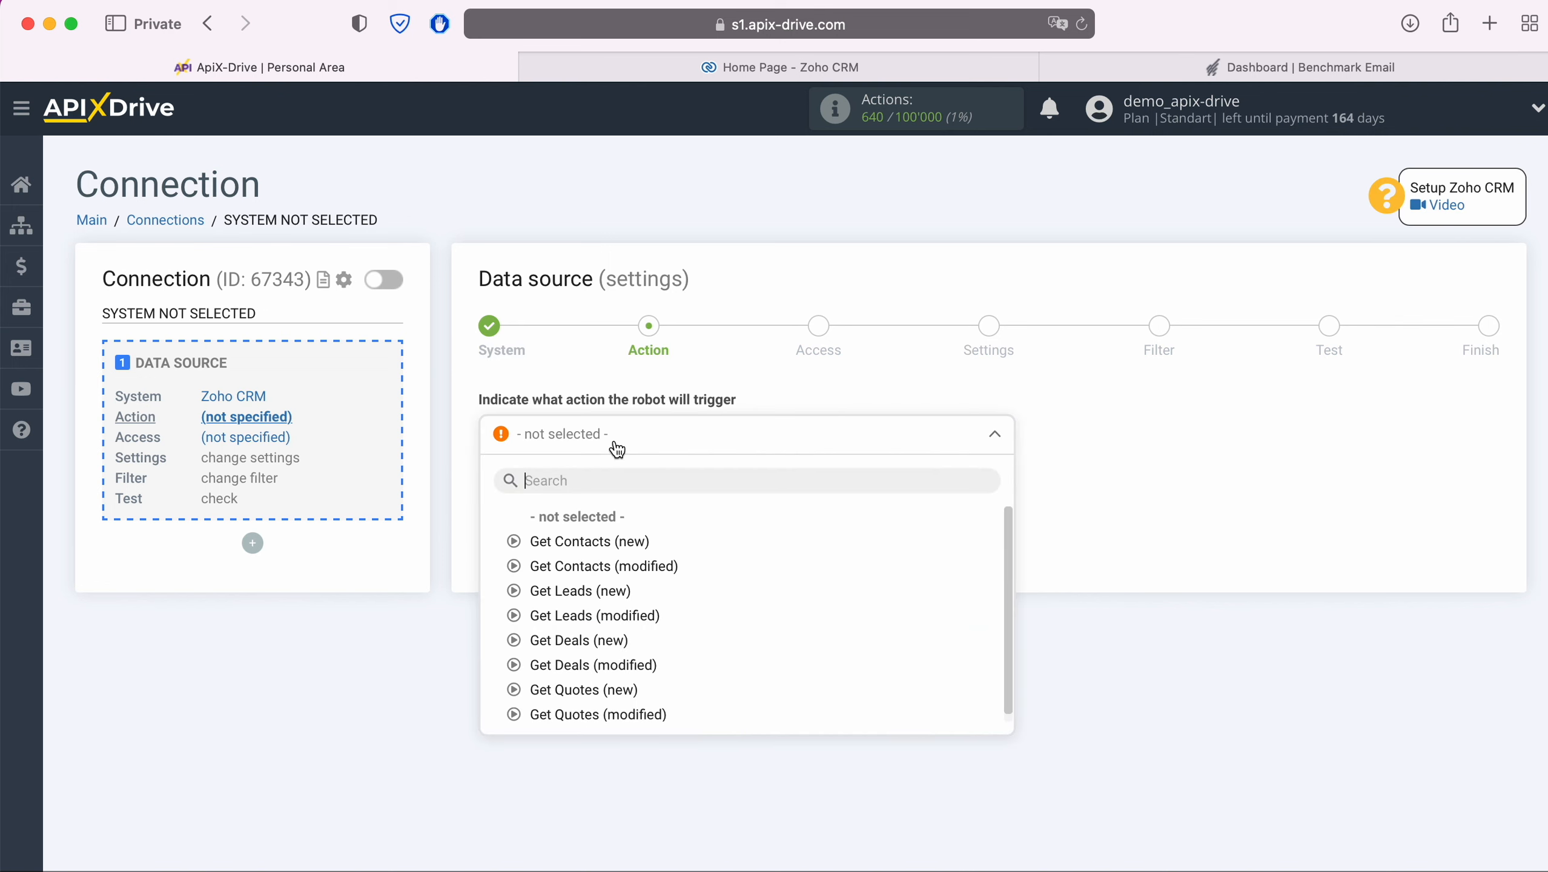
{"action": "left_click", "coordinate": [598, 531]}
{"action": "left_click", "coordinate": [611, 494]}
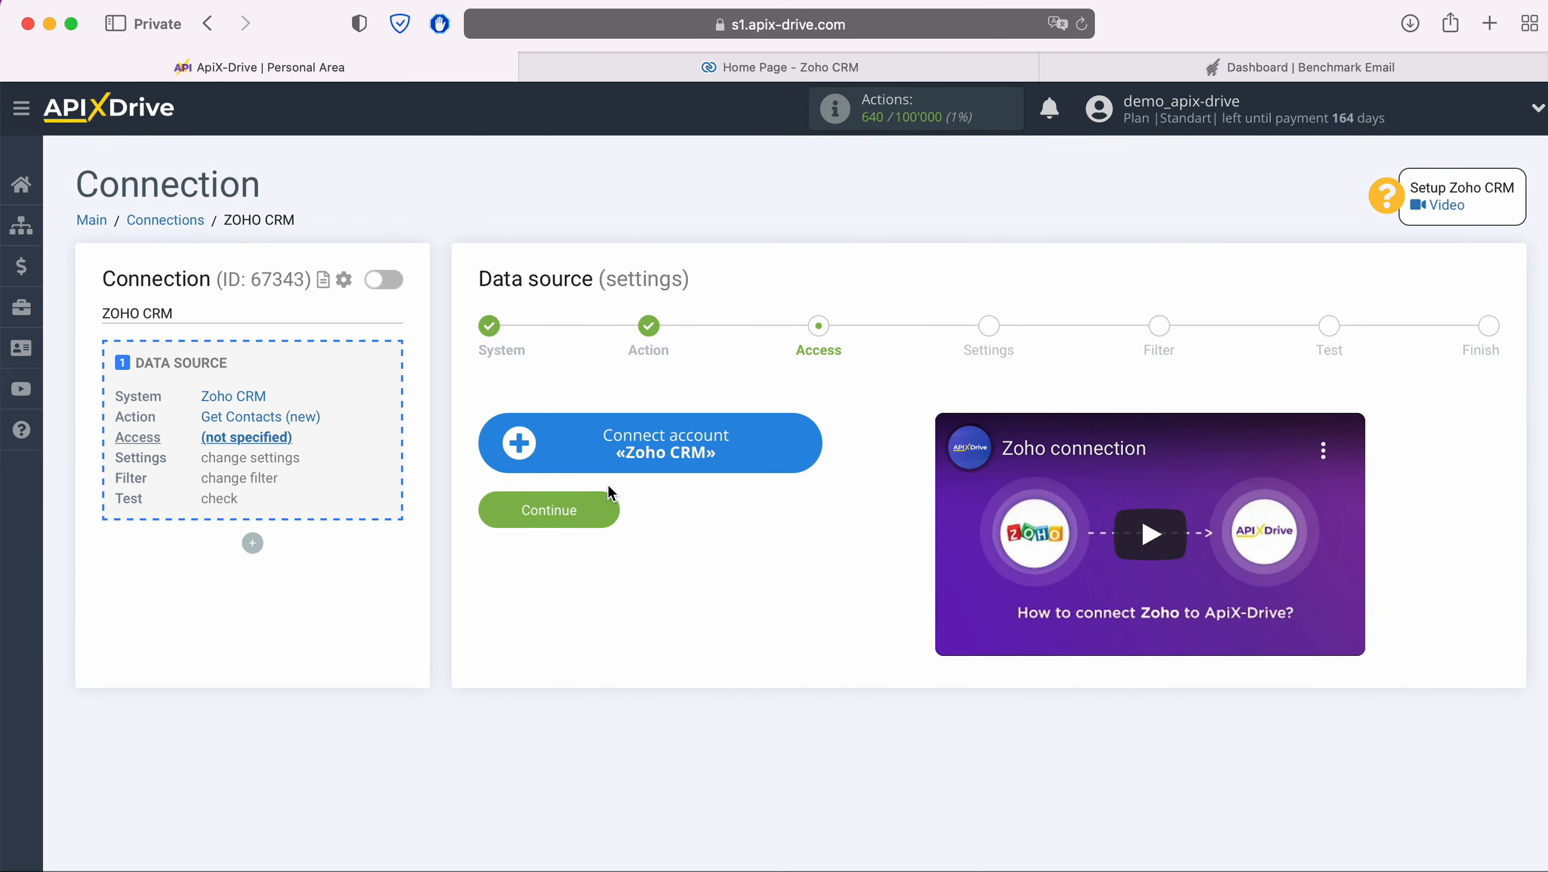
Step: Sign in to Zoho with the account e-mail and saved password, and authorise ApiX Drive
{"action": "left_click", "coordinate": [821, 441]}
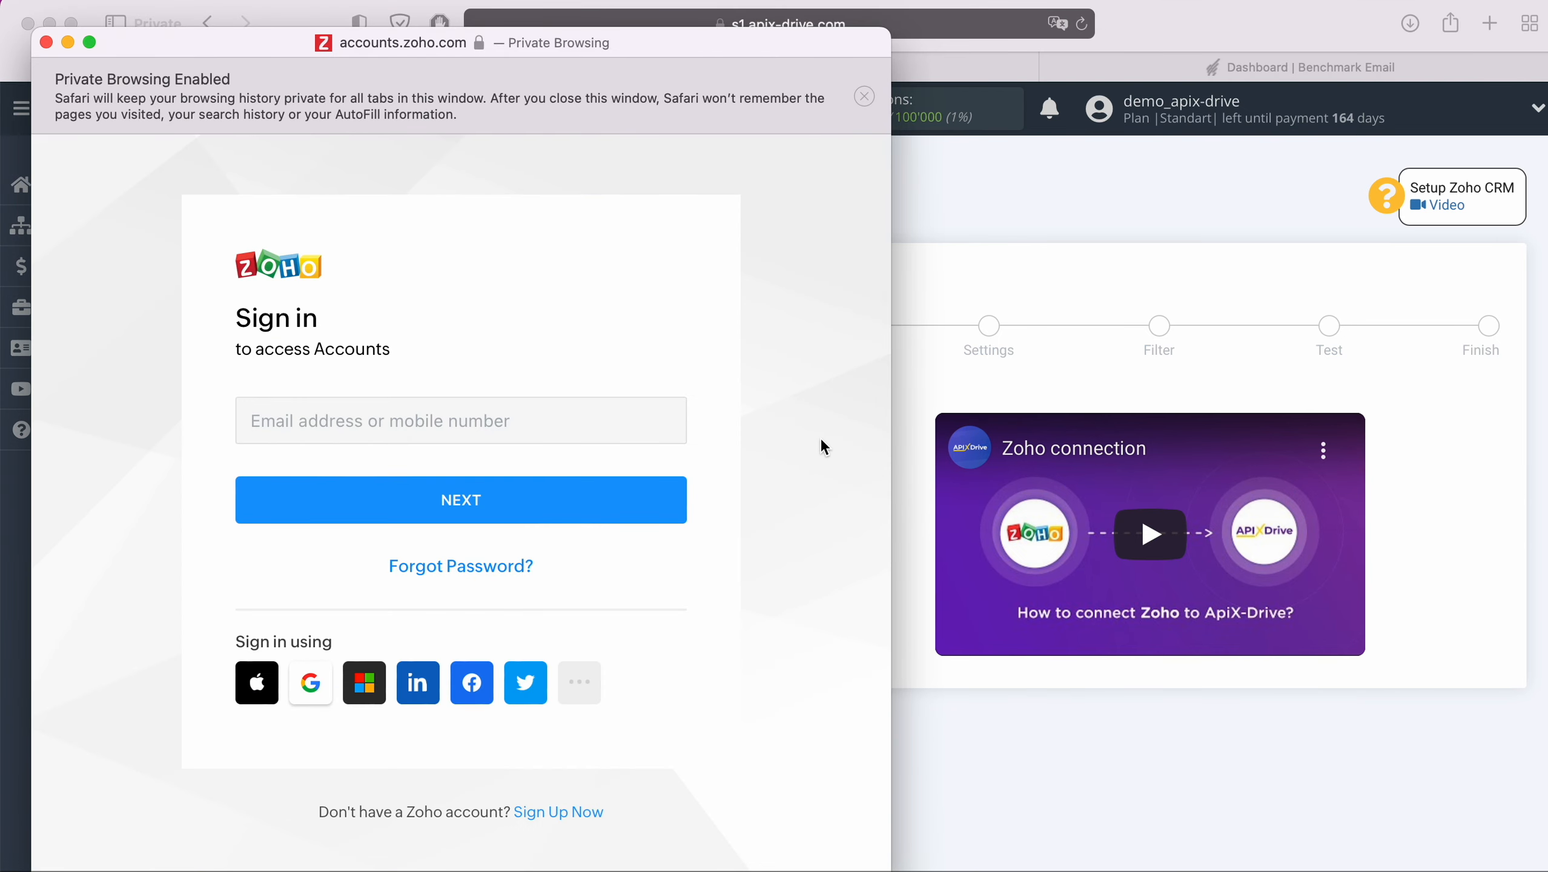
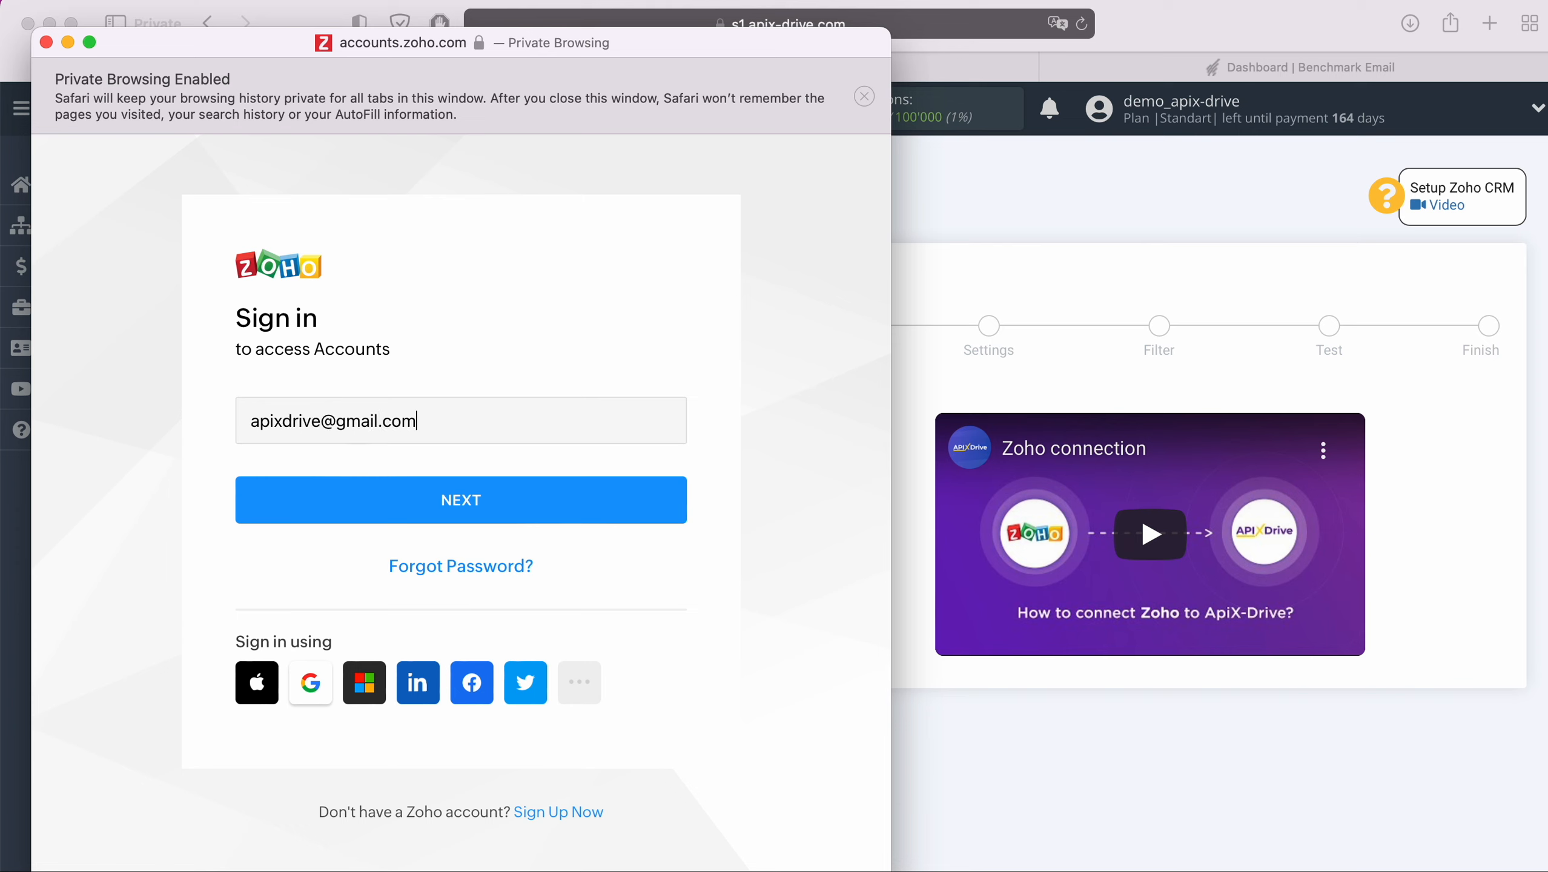
{"action": "left_click", "coordinate": [548, 504]}
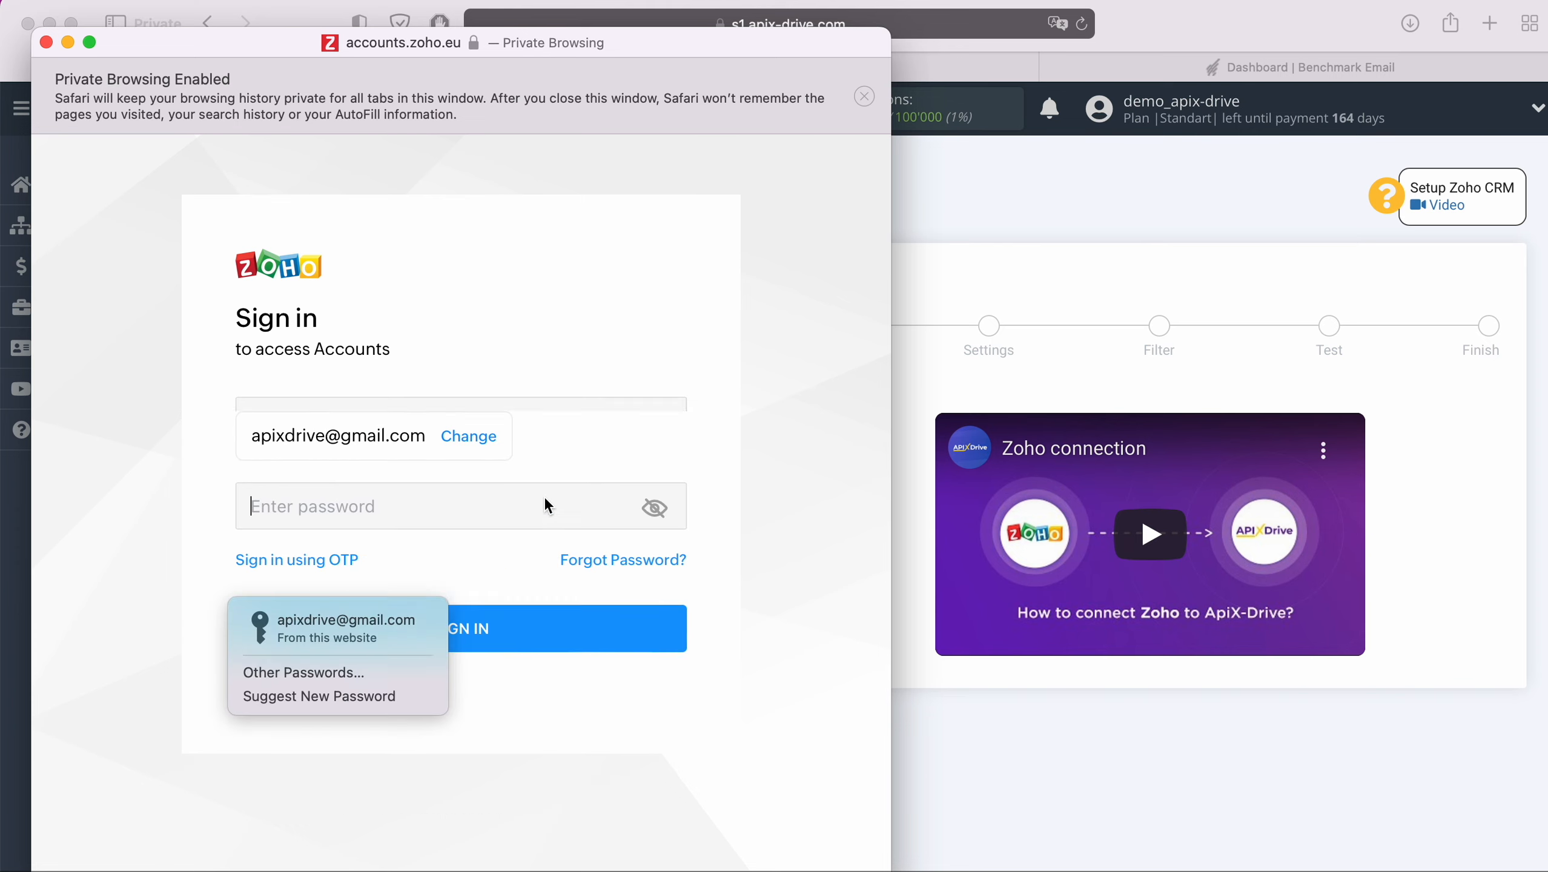
{"action": "left_click", "coordinate": [391, 629]}
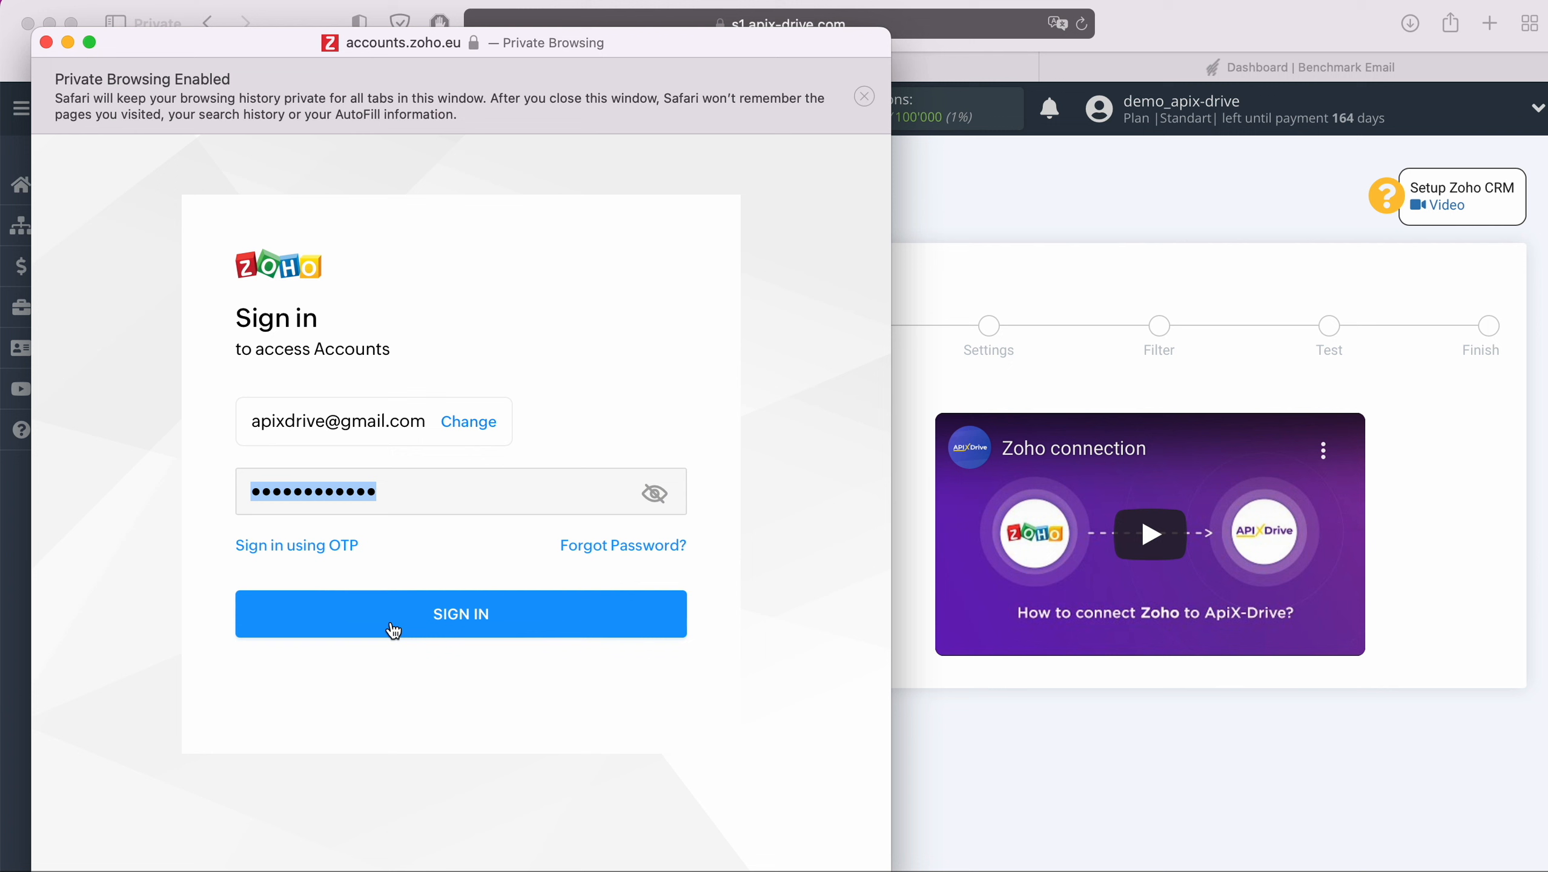
{"action": "left_click", "coordinate": [528, 624]}
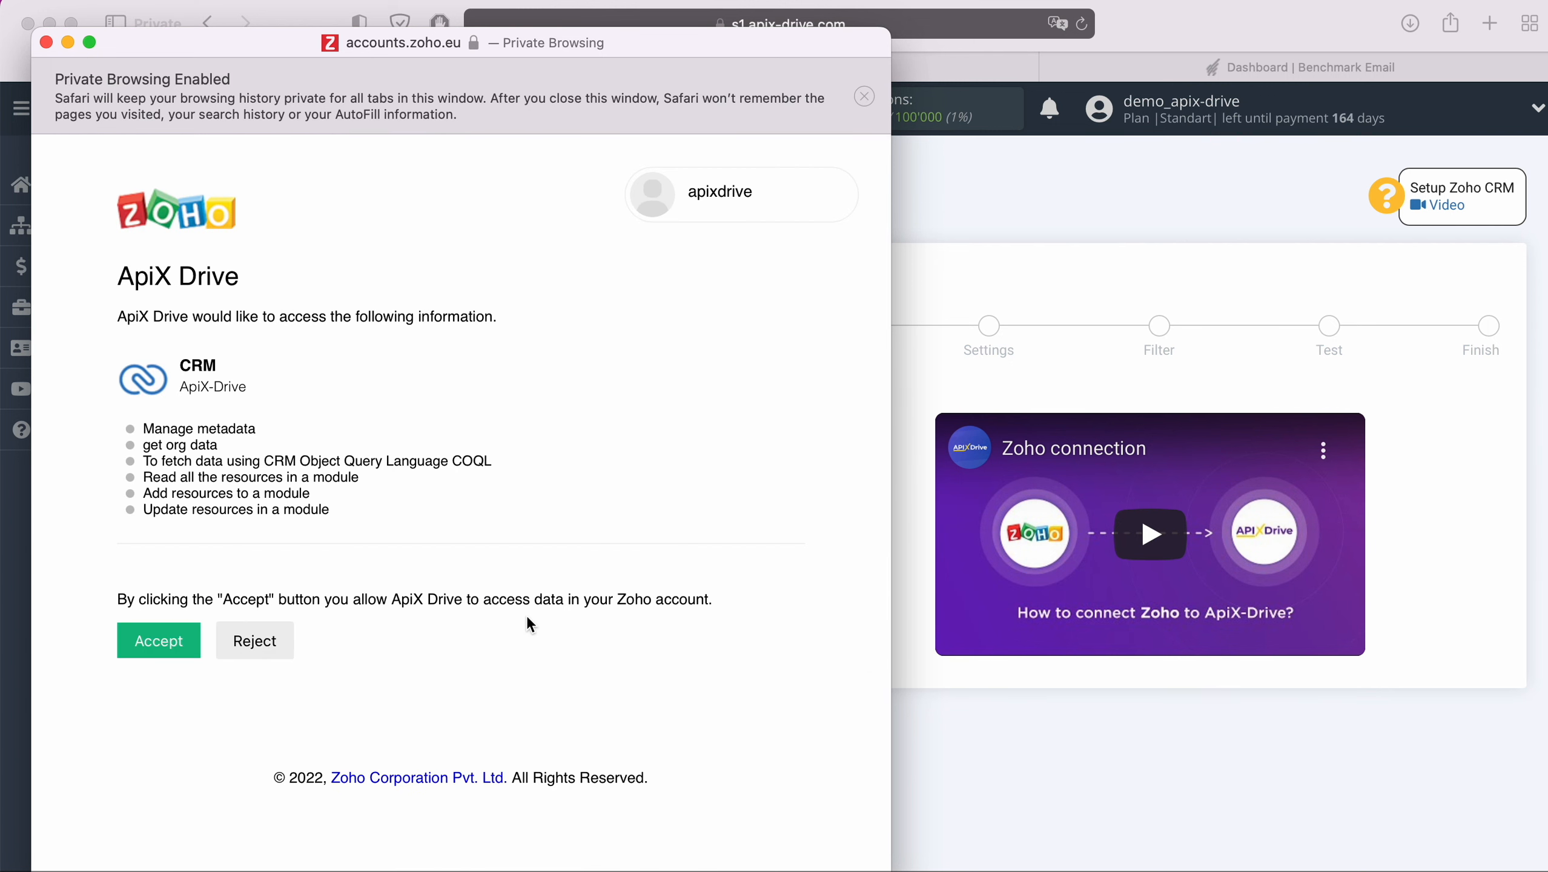
{"action": "left_click", "coordinate": [152, 641]}
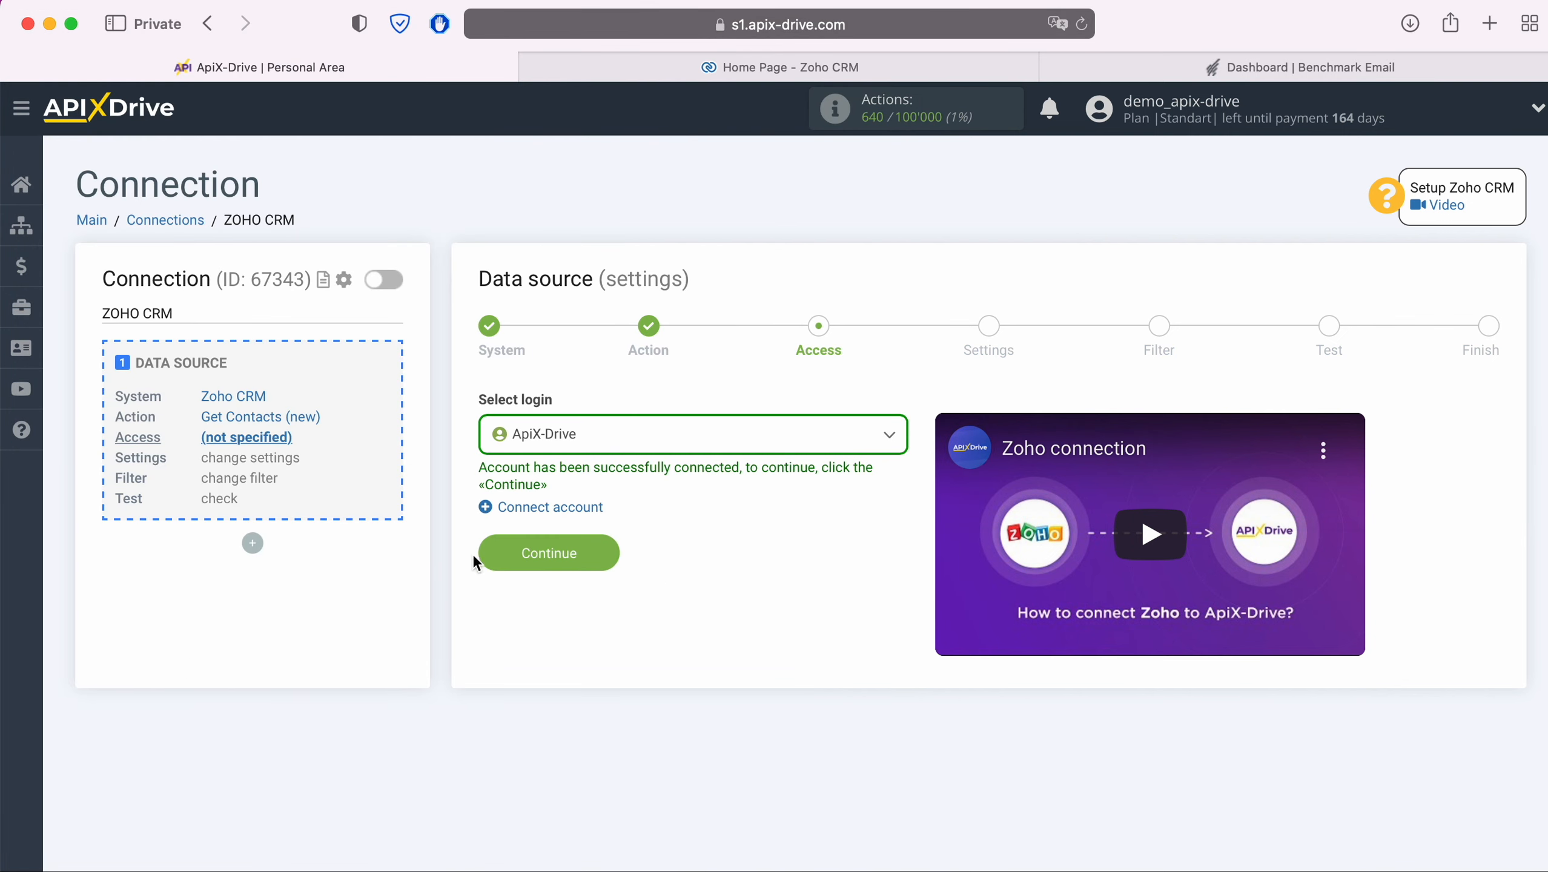
Step: Select the ApiX-Drive login, skip Settings and Filter, check the test contact data, and finish
{"action": "left_click", "coordinate": [589, 449]}
{"action": "left_click", "coordinate": [577, 567]}
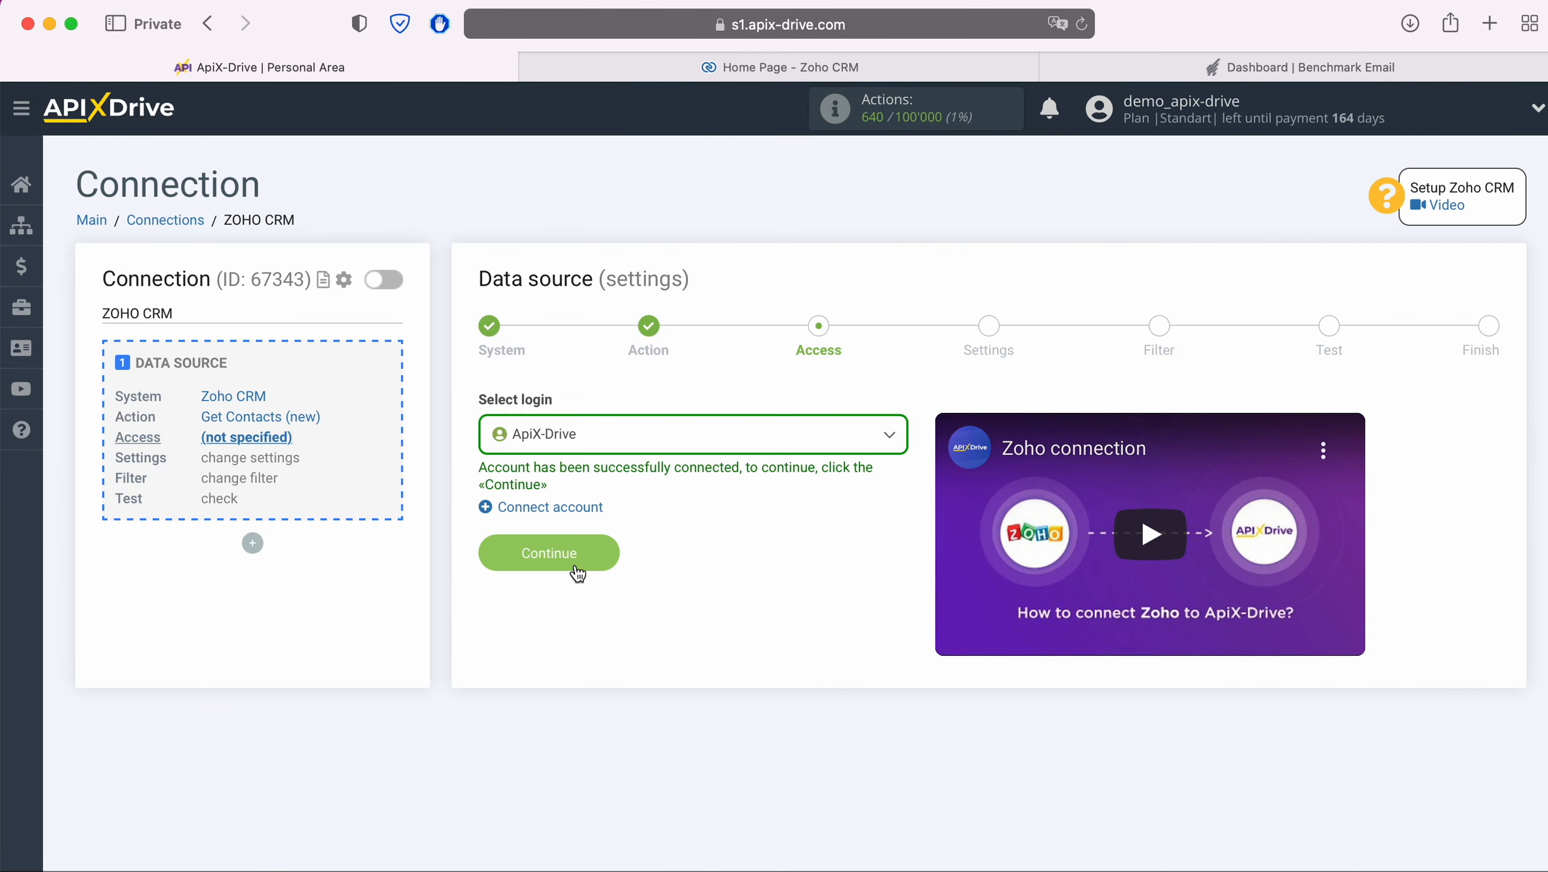
{"action": "left_click", "coordinate": [608, 553]}
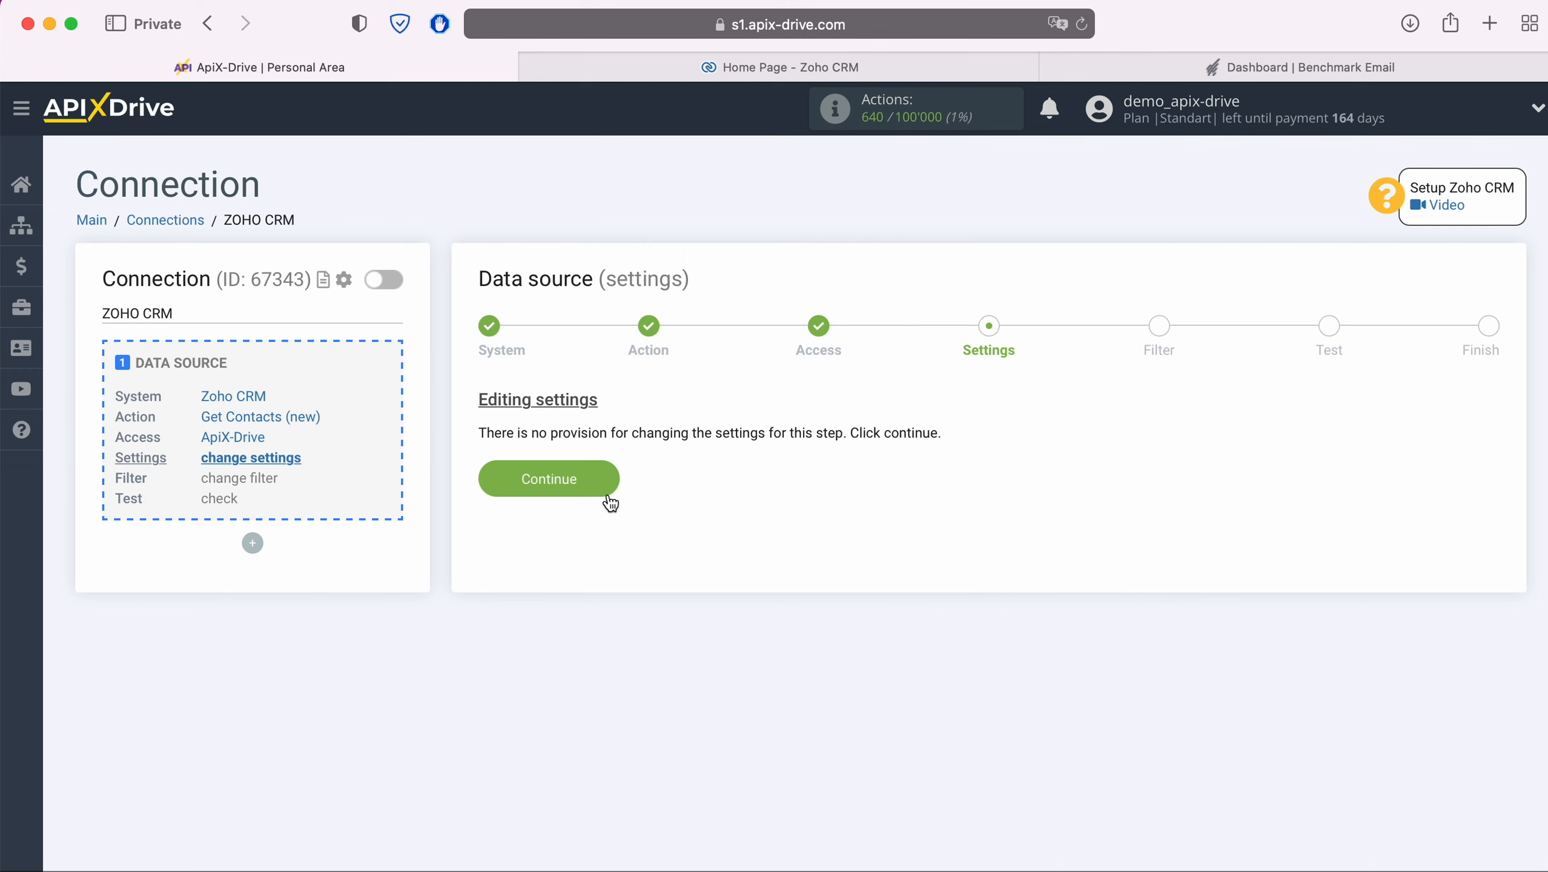
{"action": "left_click", "coordinate": [609, 475]}
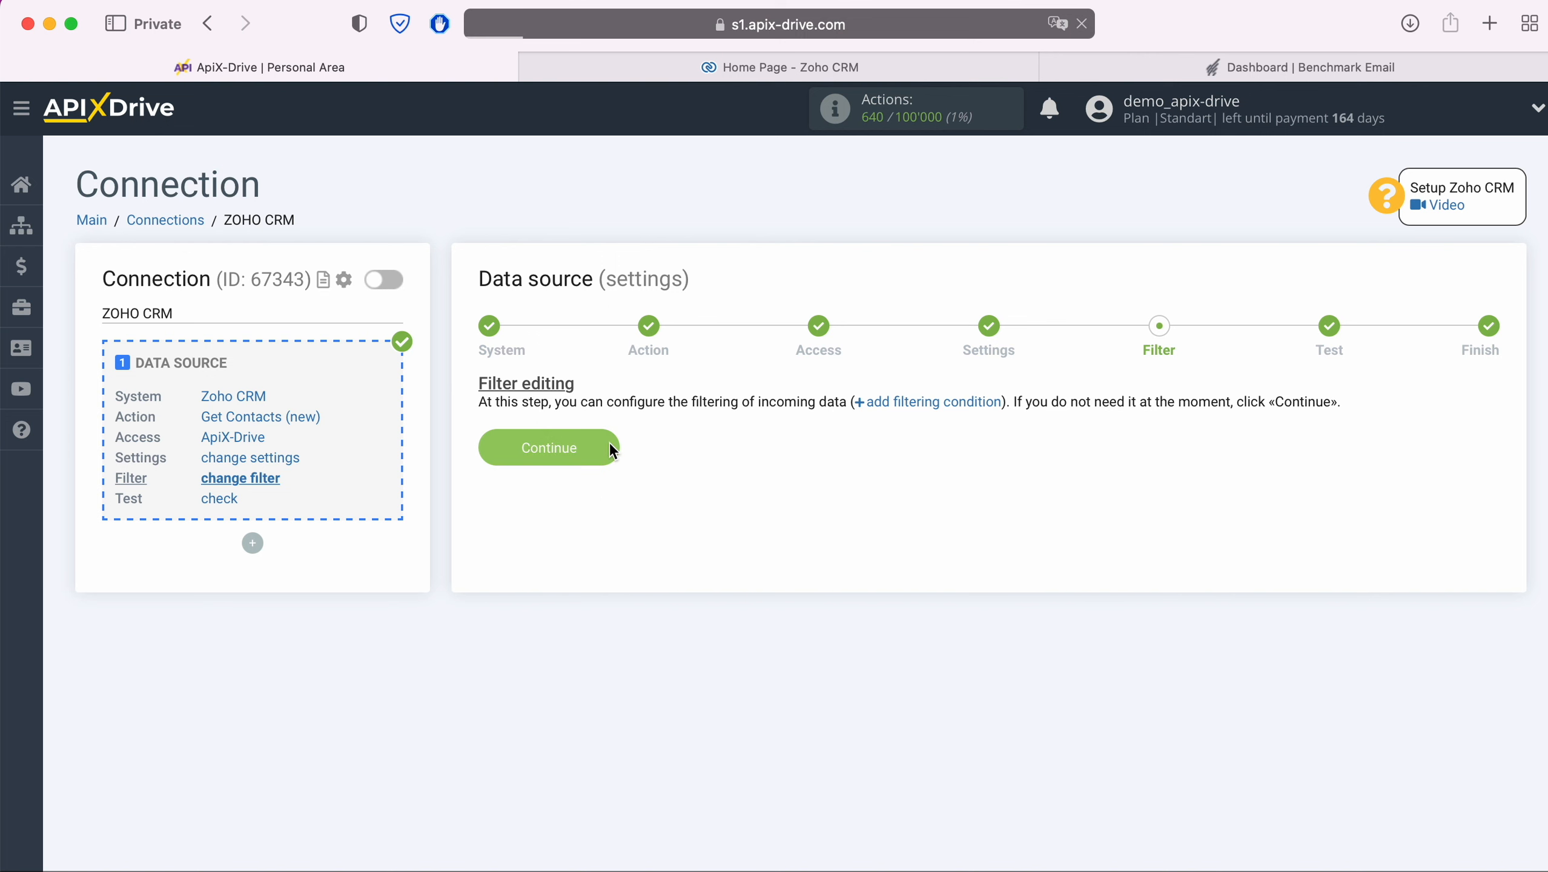
{"action": "left_click", "coordinate": [609, 443]}
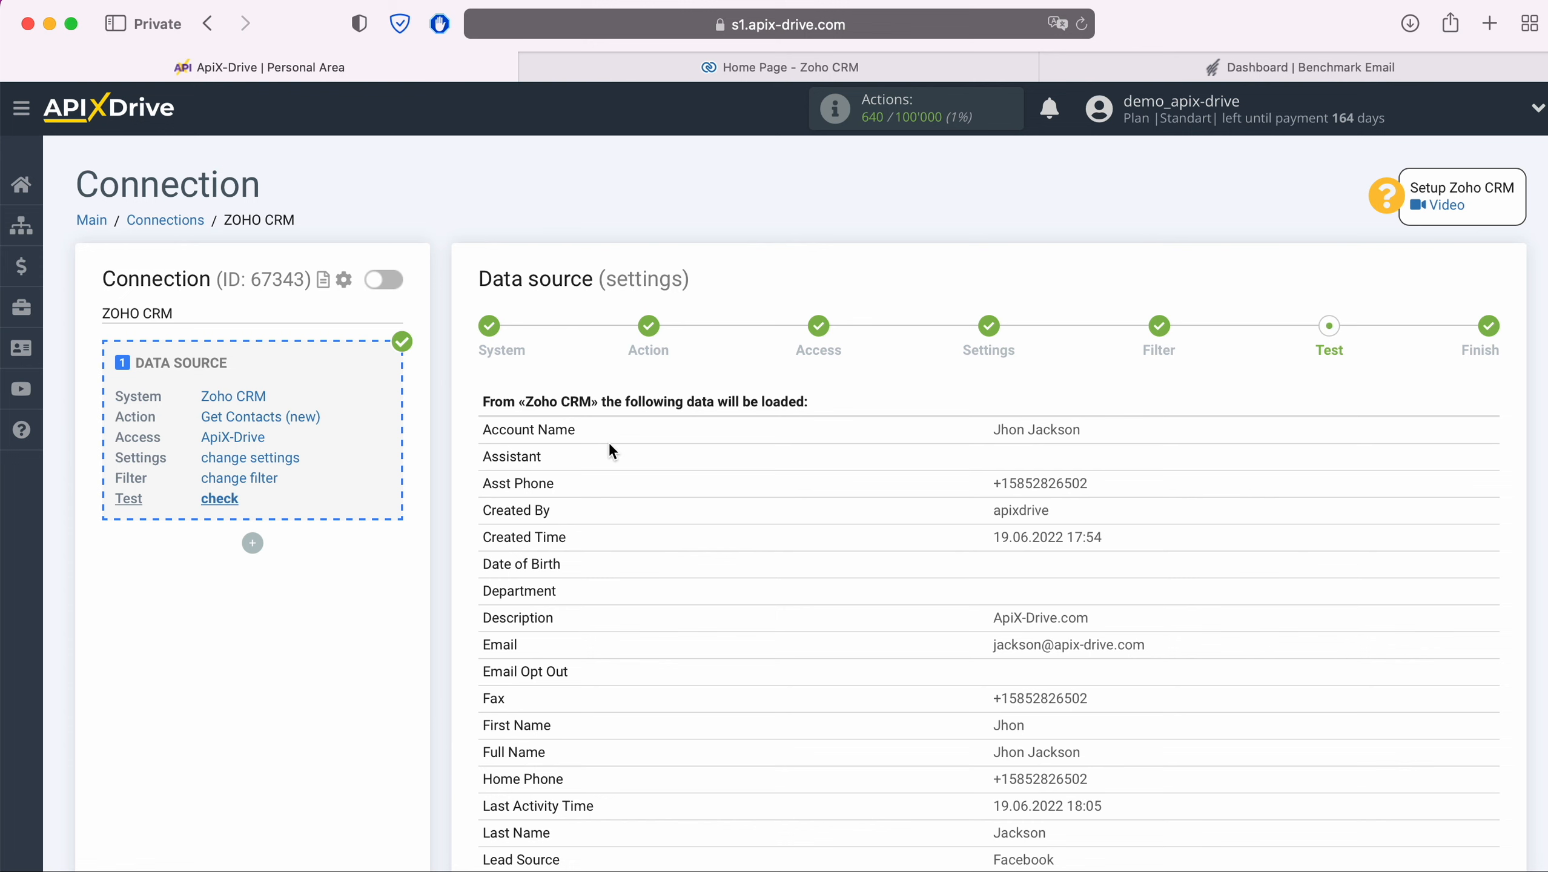
{"action": "scroll", "coordinate": [610, 444], "scroll_direction": "down", "scroll_amount": 7}
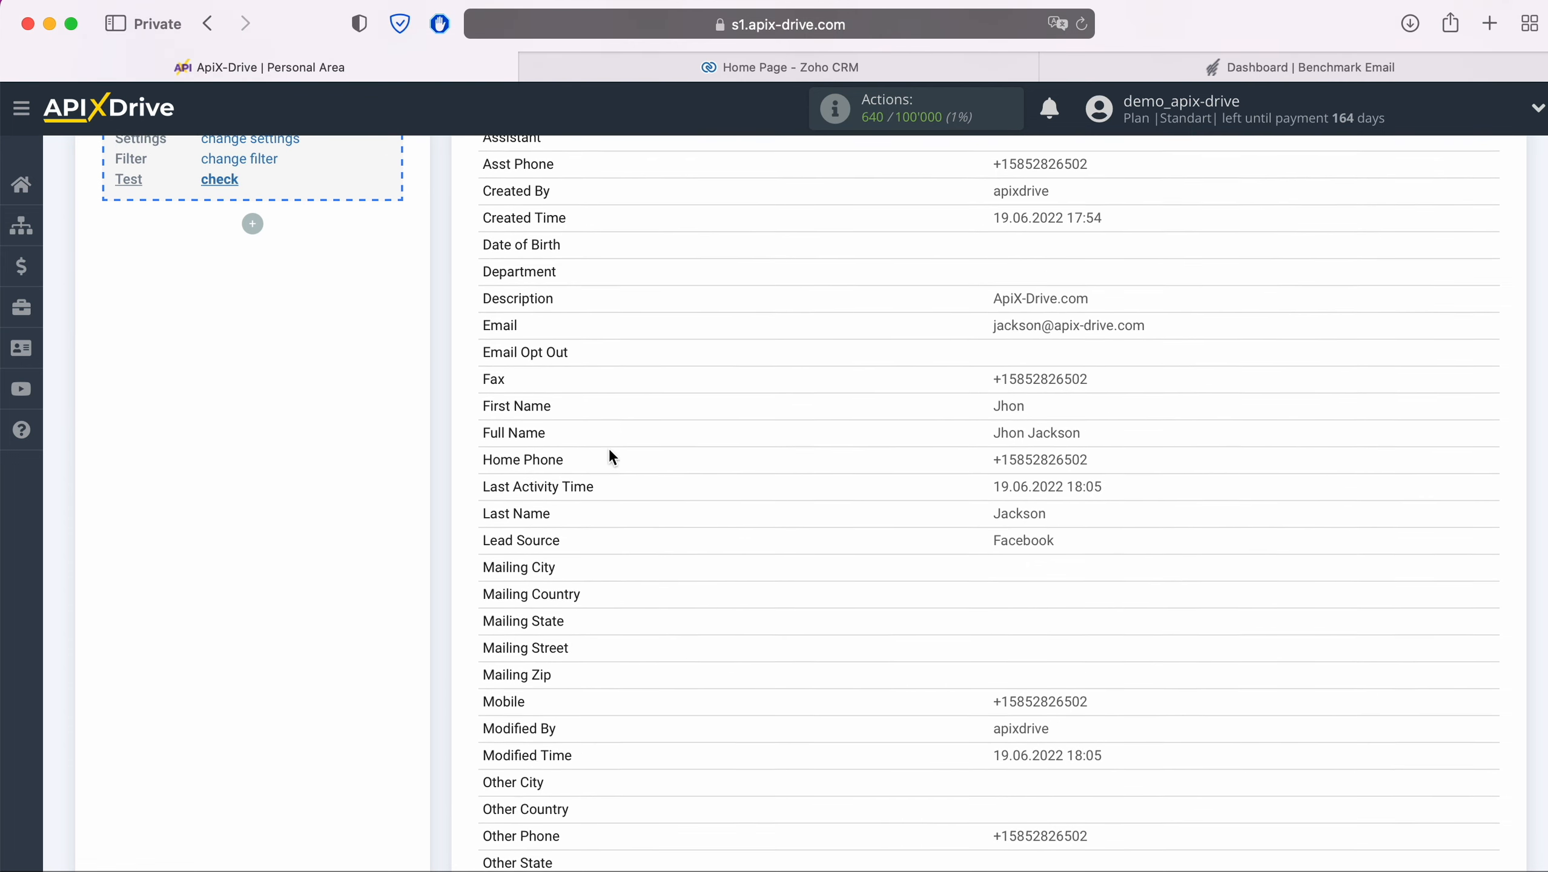
{"action": "scroll", "coordinate": [609, 449], "scroll_direction": "down", "scroll_amount": 6}
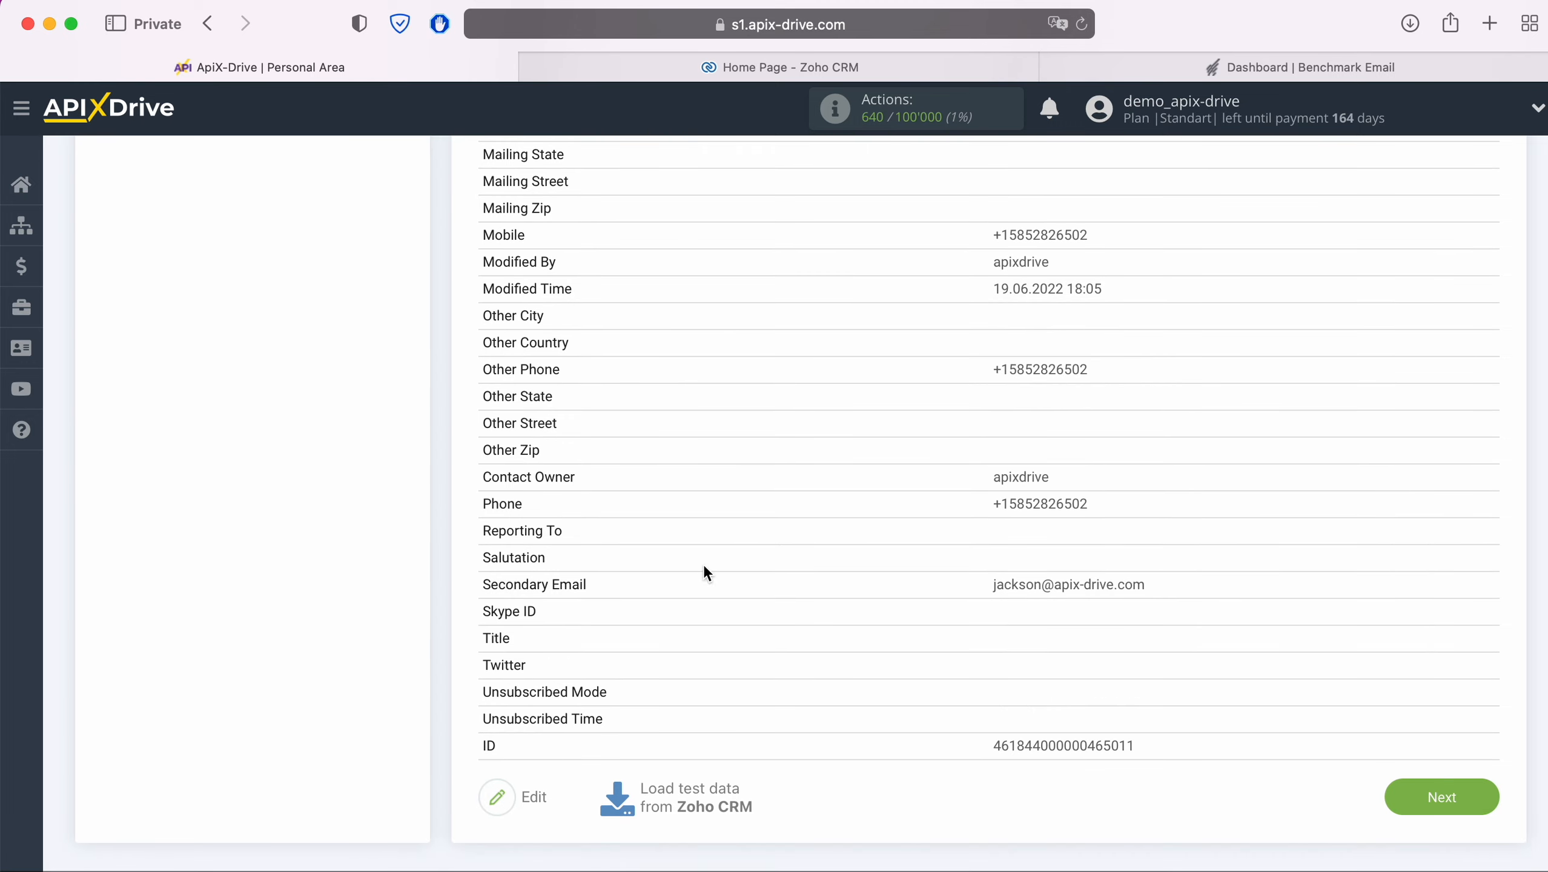
{"action": "left_click", "coordinate": [1482, 805]}
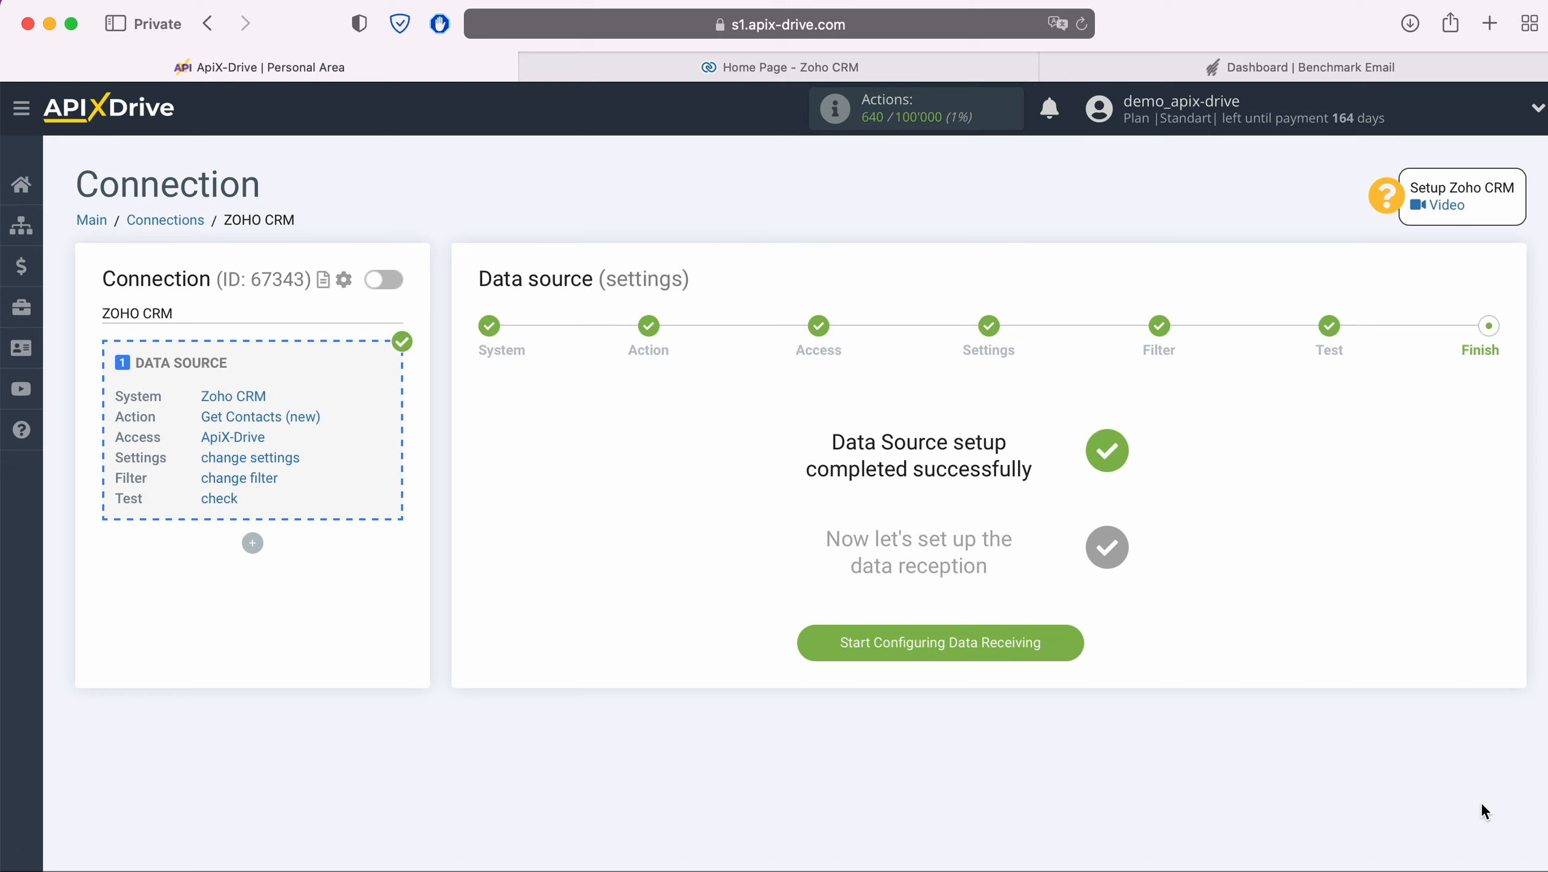
Step: Set Benchmark Email as the data destination system
{"action": "left_click", "coordinate": [1077, 645]}
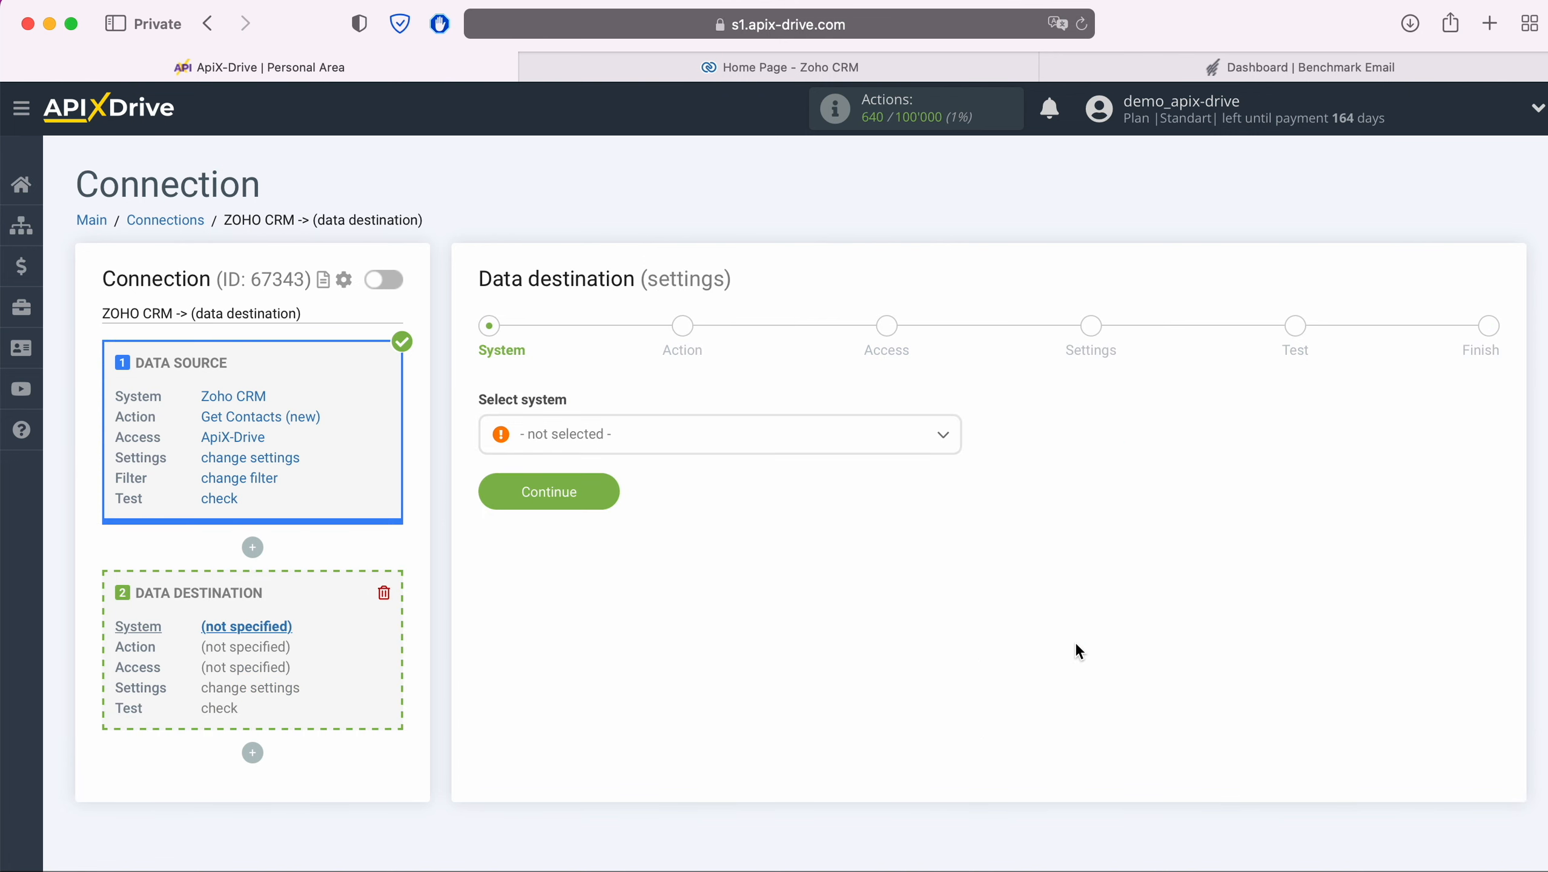
{"action": "left_click", "coordinate": [747, 435]}
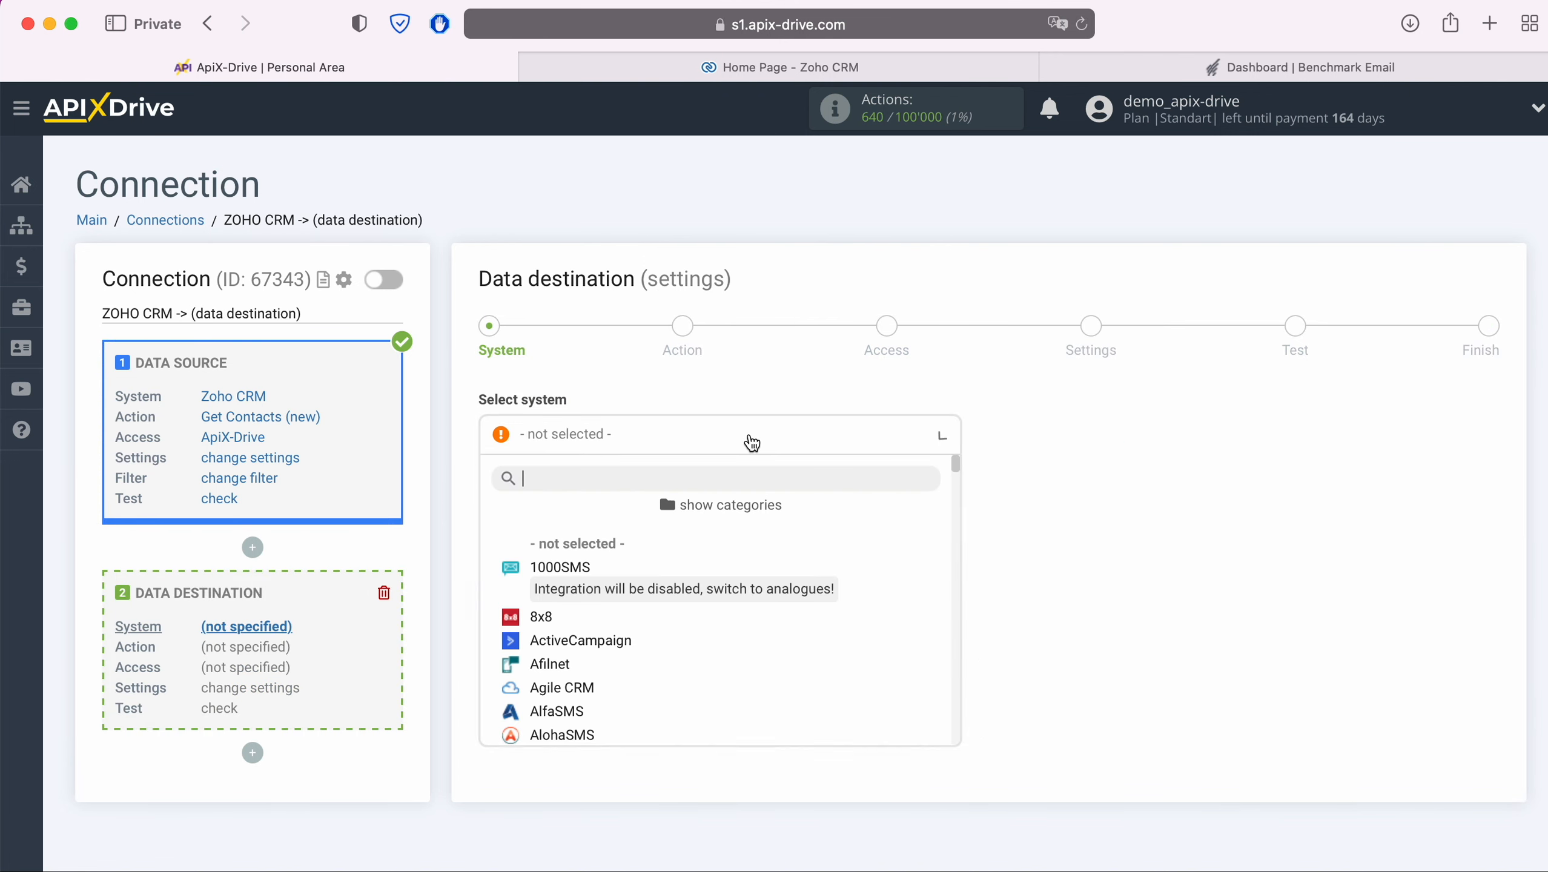
{"action": "scroll", "coordinate": [806, 601], "scroll_direction": "down", "scroll_amount": 10}
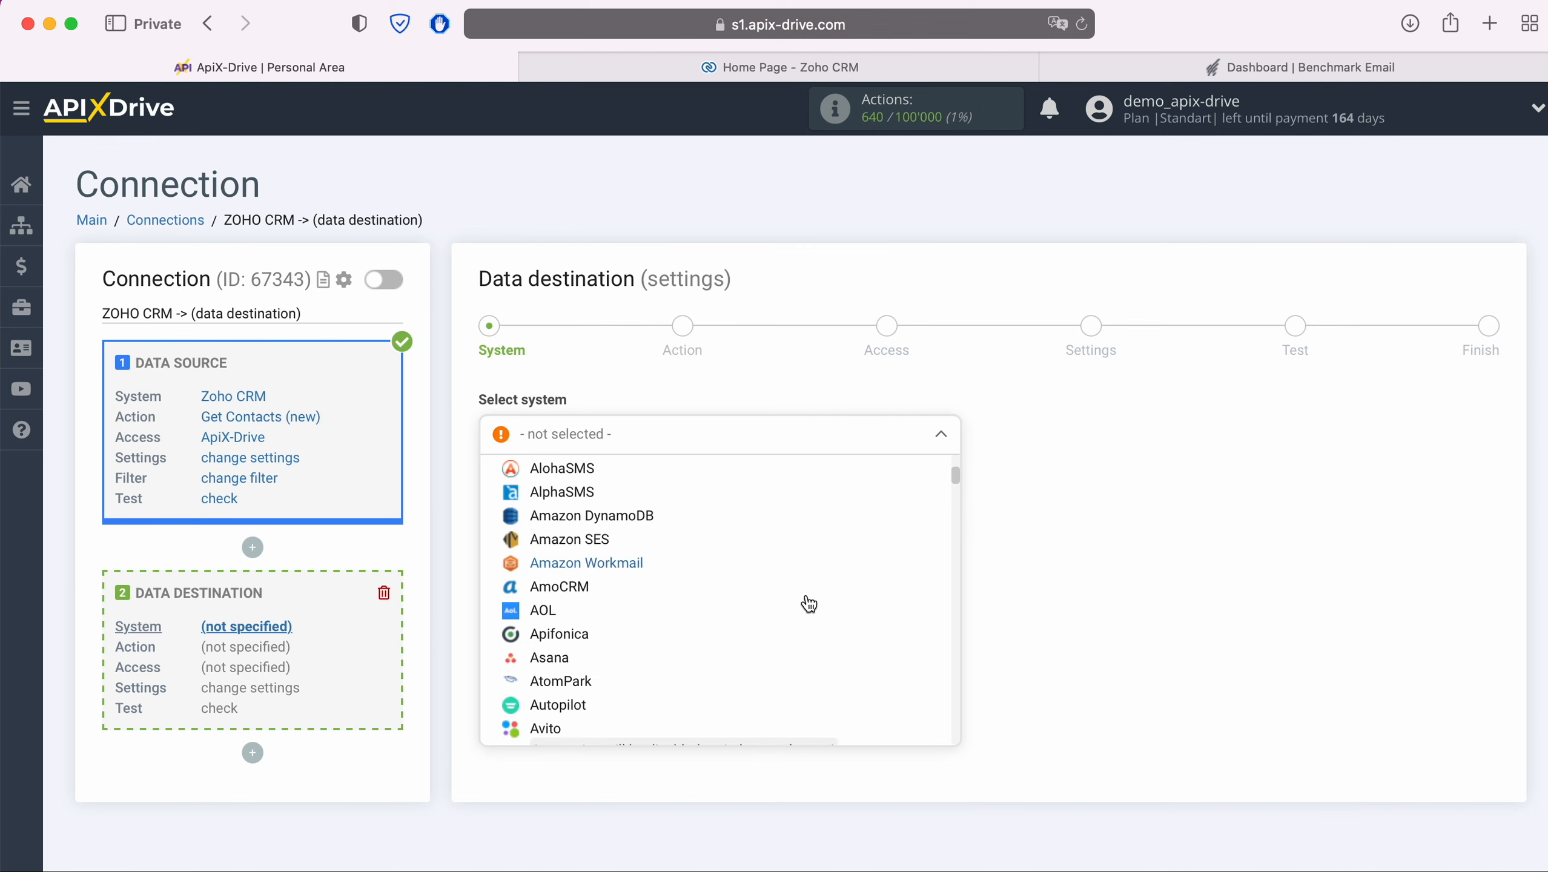
{"action": "left_click", "coordinate": [576, 571]}
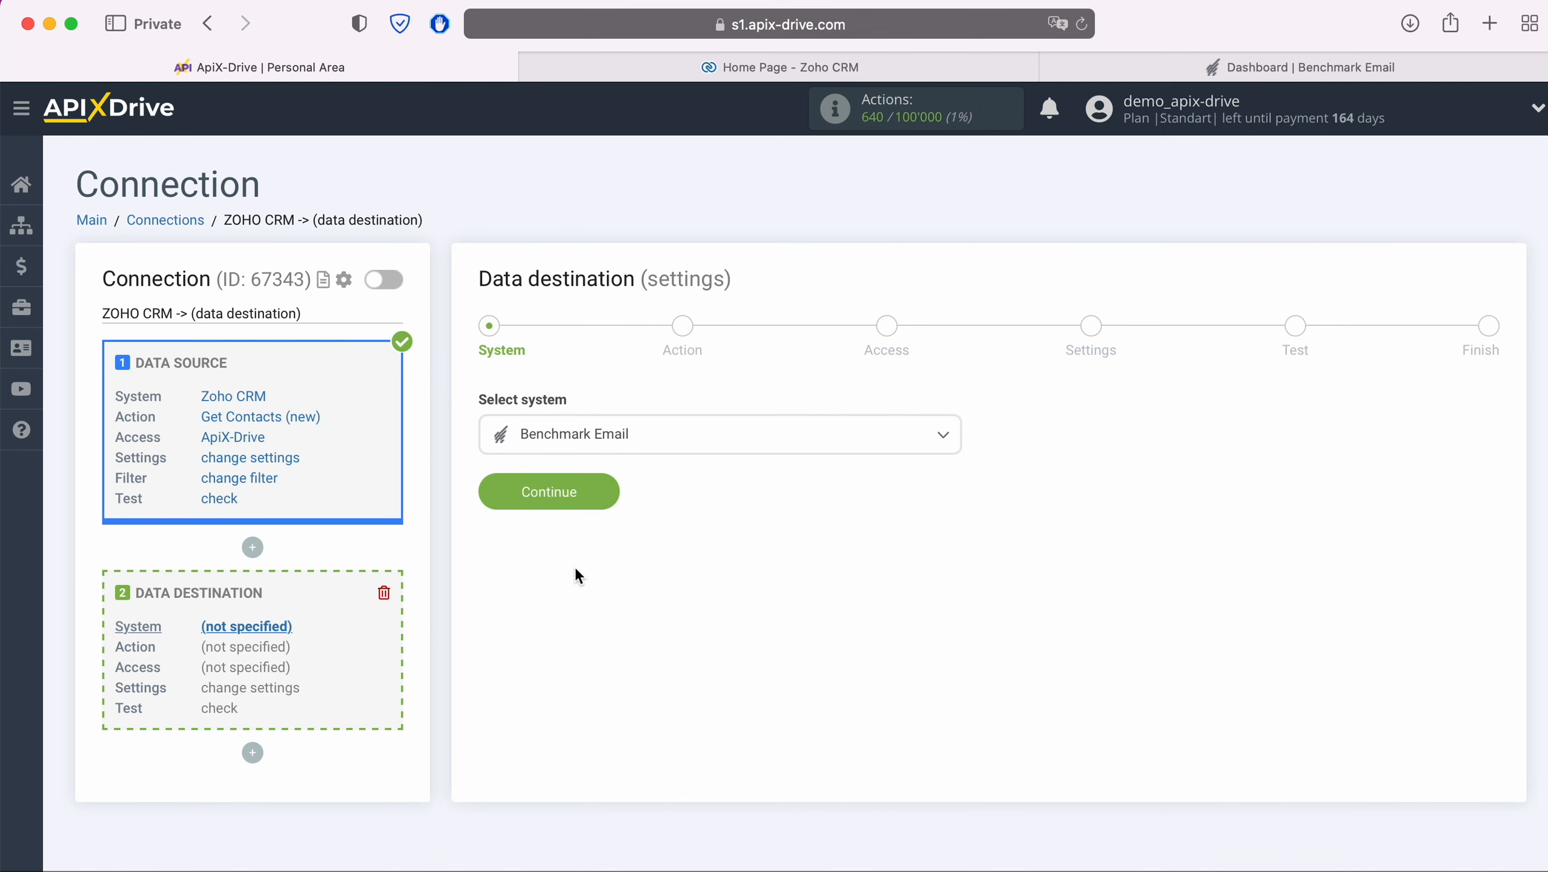
{"action": "left_click", "coordinate": [609, 502]}
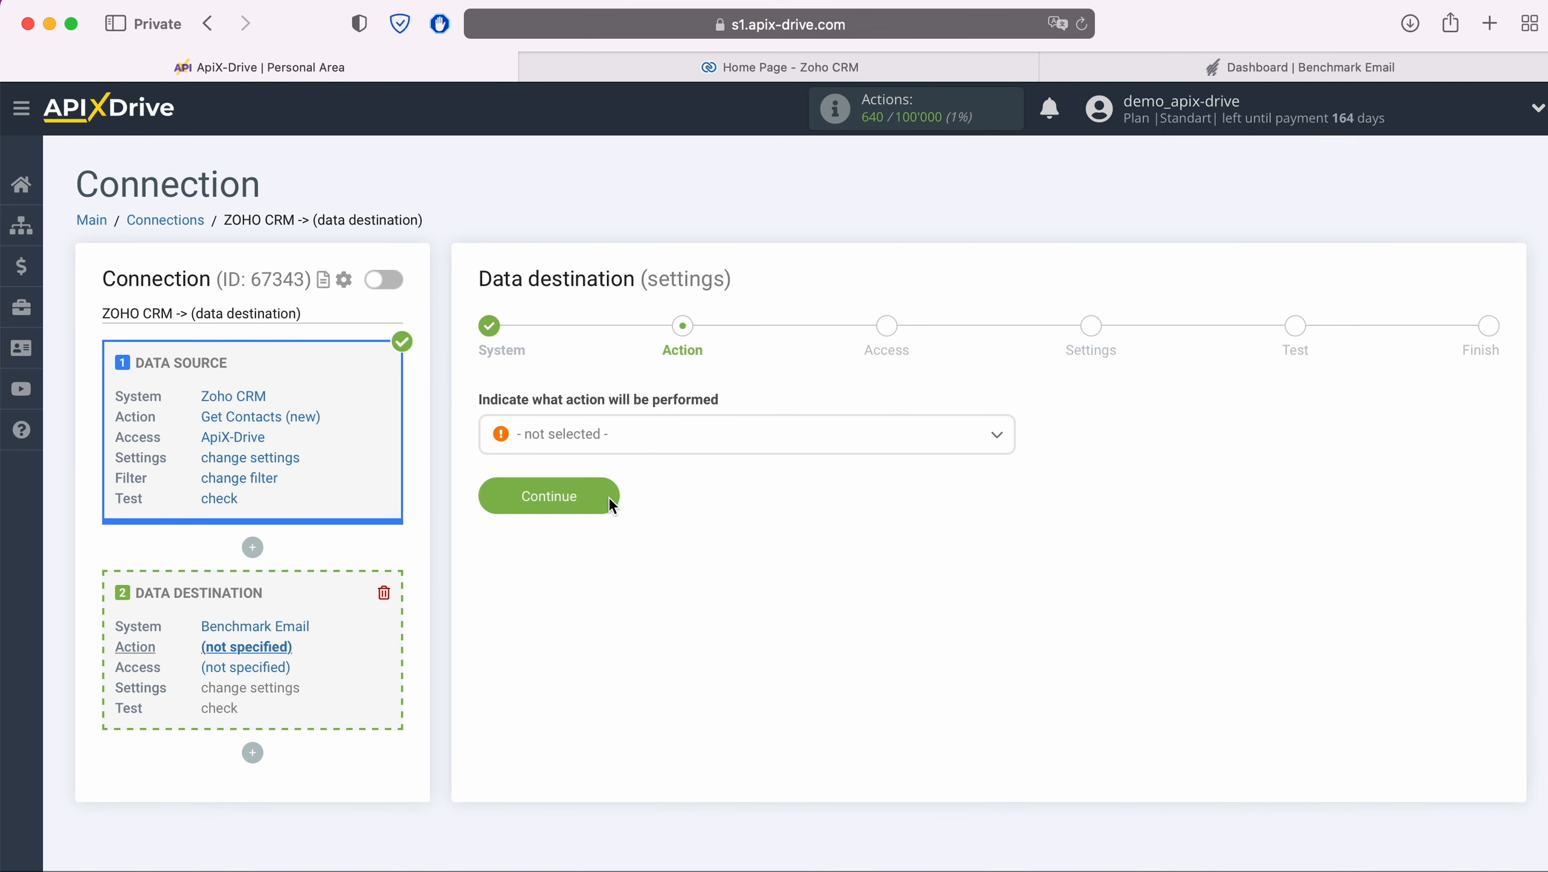
Step: Choose Add Contacts as the destination action and start connecting a Benchmark Email account
{"action": "left_click", "coordinate": [634, 449]}
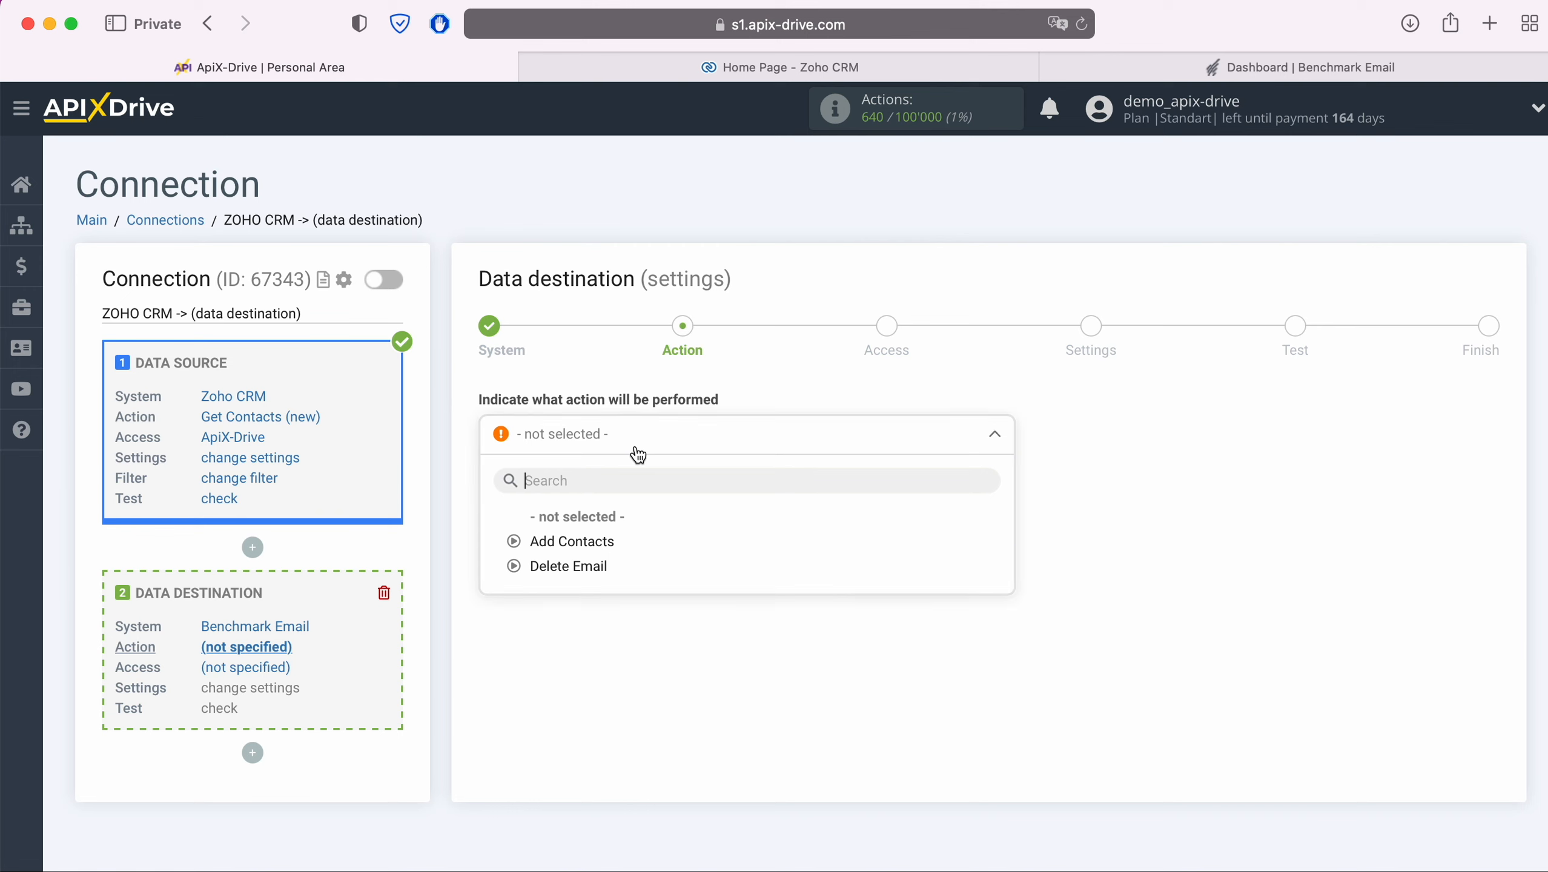
{"action": "left_click", "coordinate": [599, 541]}
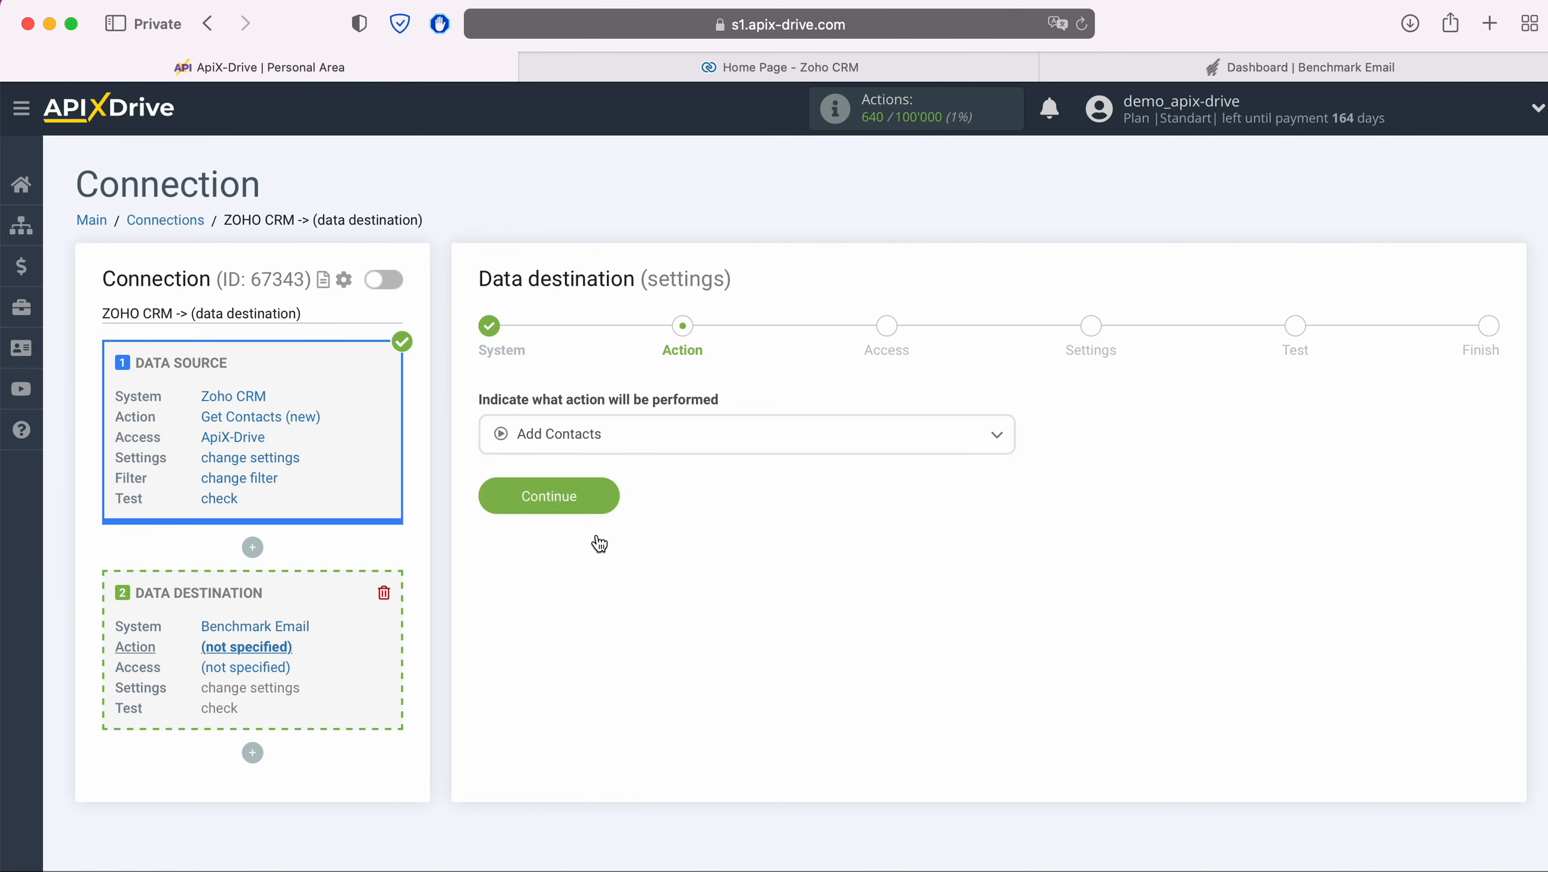
{"action": "left_click", "coordinate": [610, 497]}
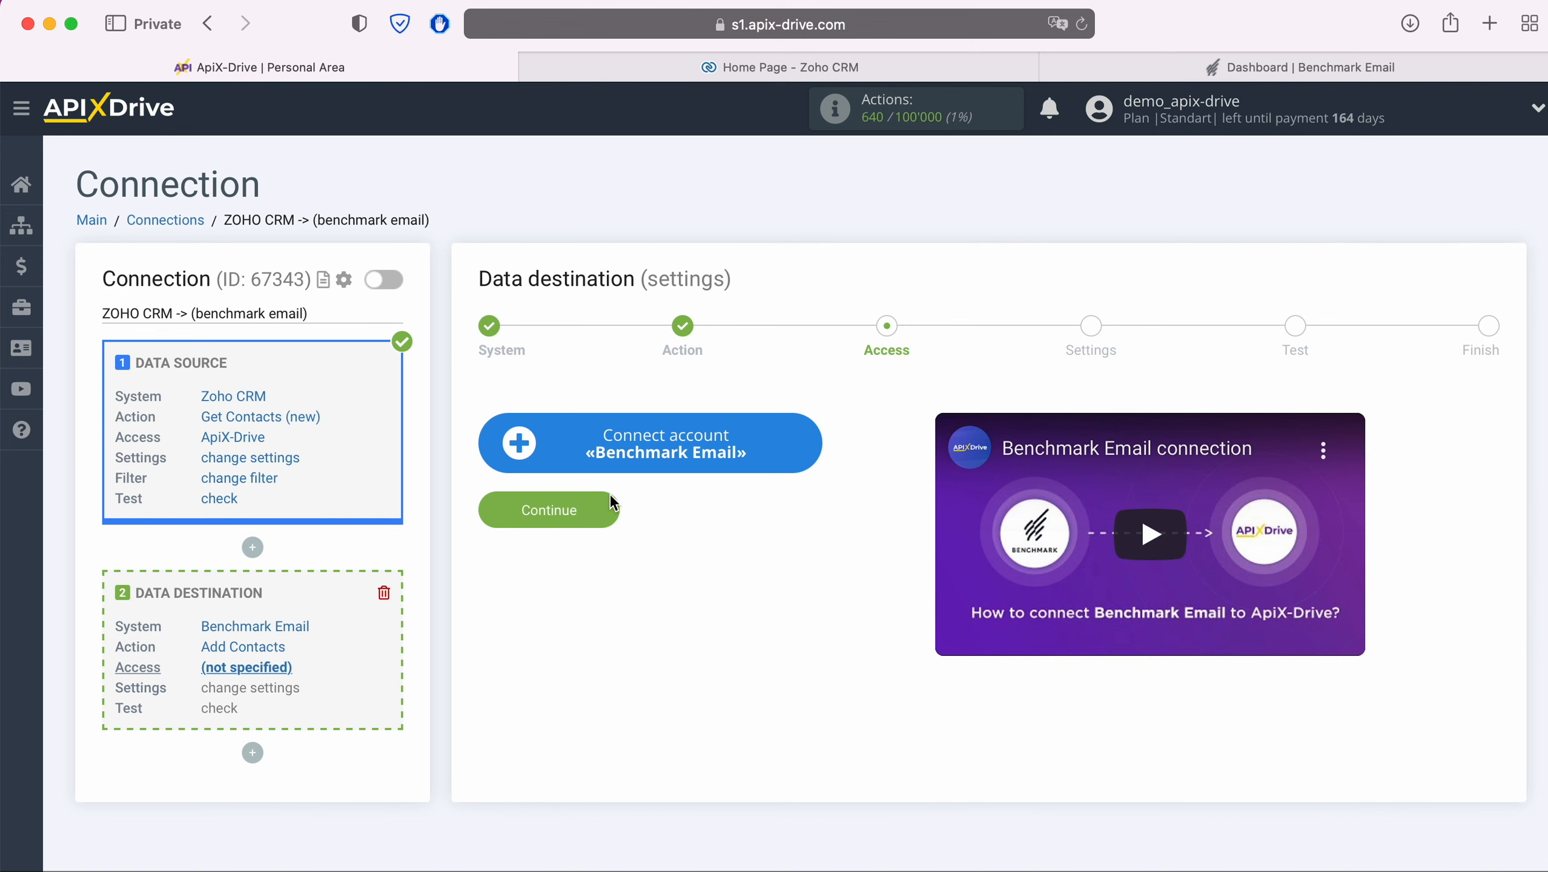
{"action": "left_click", "coordinate": [793, 452]}
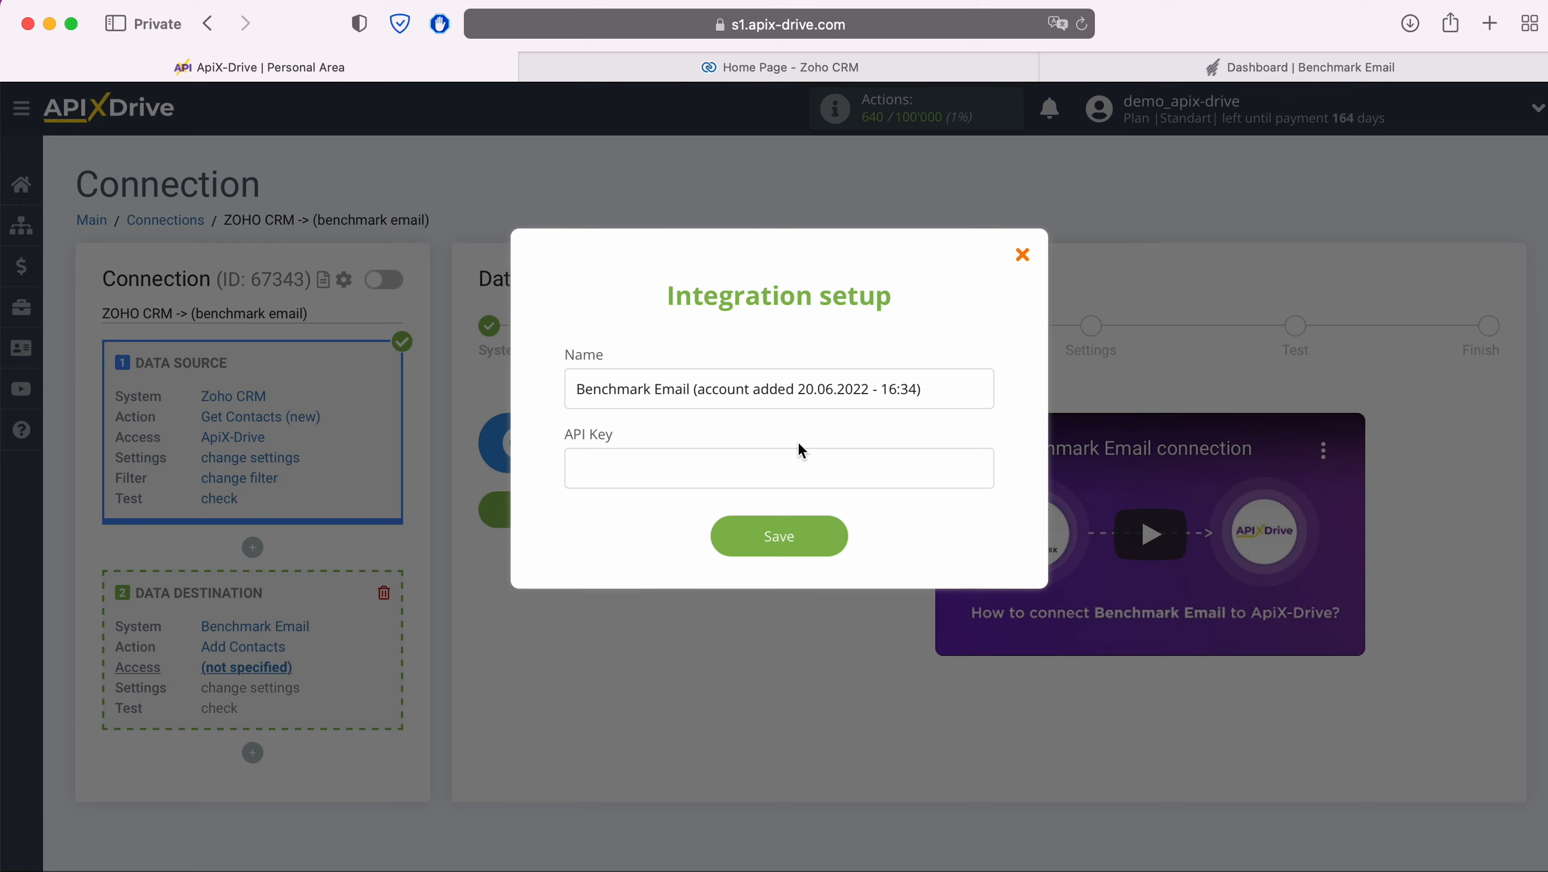
Step: Switch to the Benchmark Email dashboard tab, leaving the ApiX-Drive setup form waiting
{"action": "left_click", "coordinate": [1097, 67]}
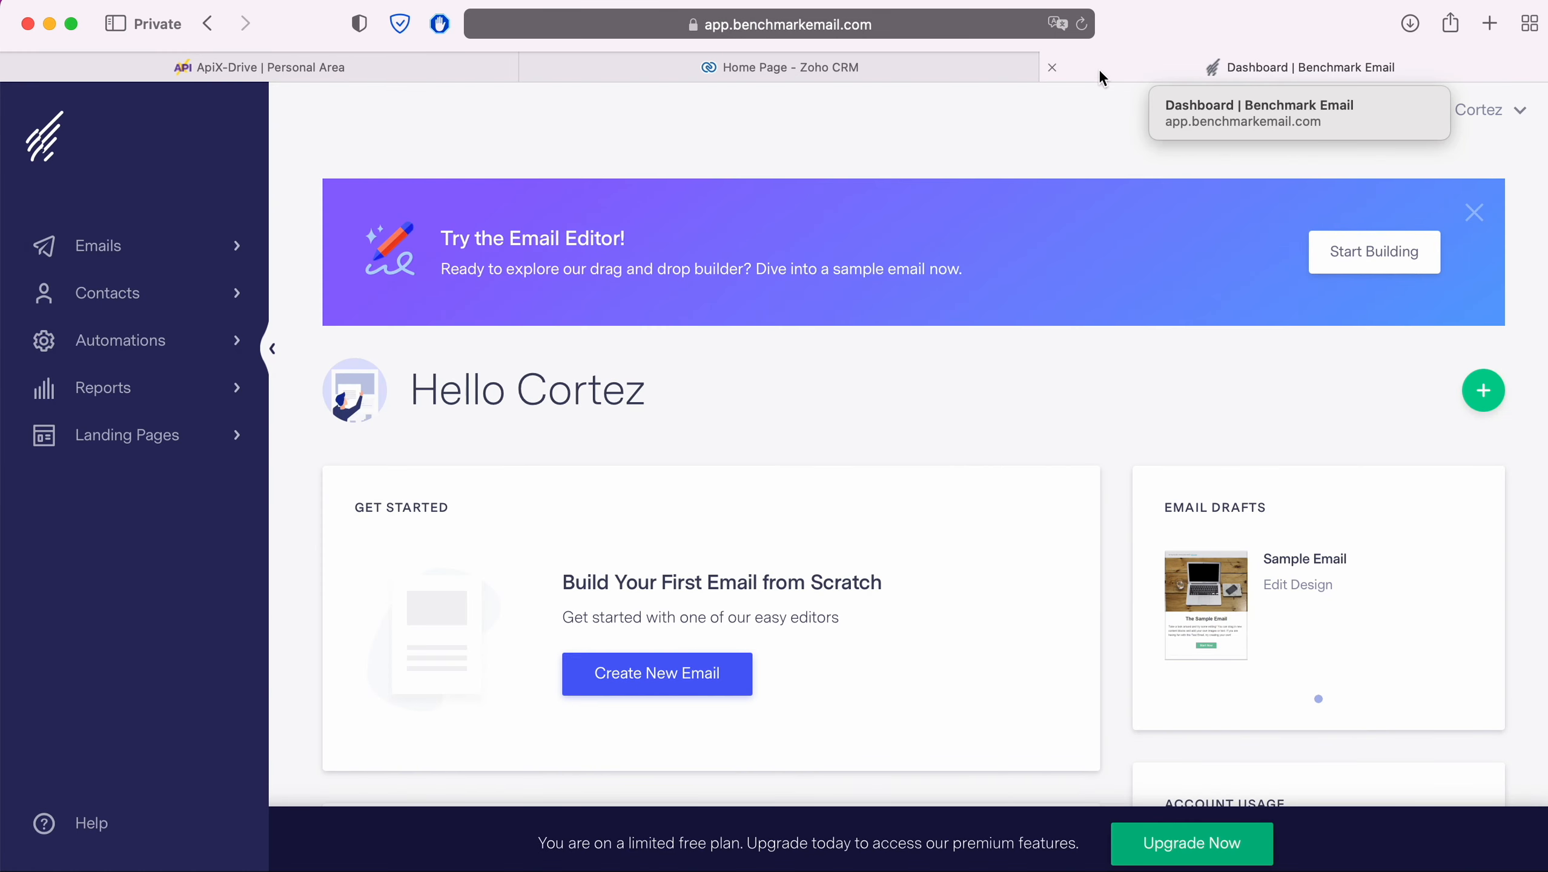
Step: Copy the API key from Benchmark Email's Integrations page and return to ApiX-Drive
{"action": "left_click", "coordinate": [1523, 113]}
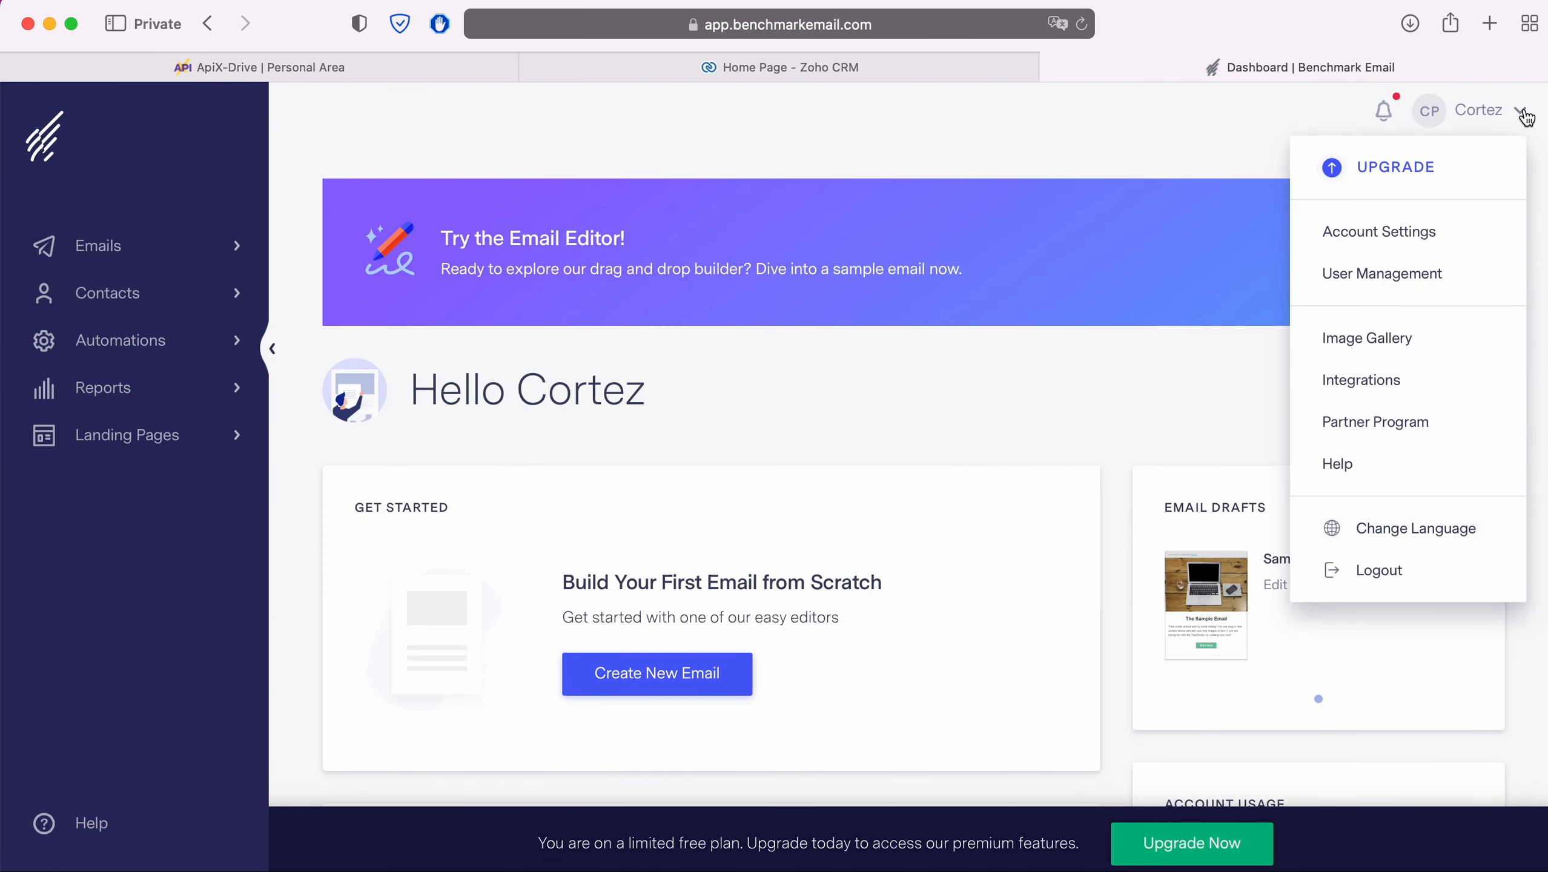
{"action": "left_click", "coordinate": [1399, 379]}
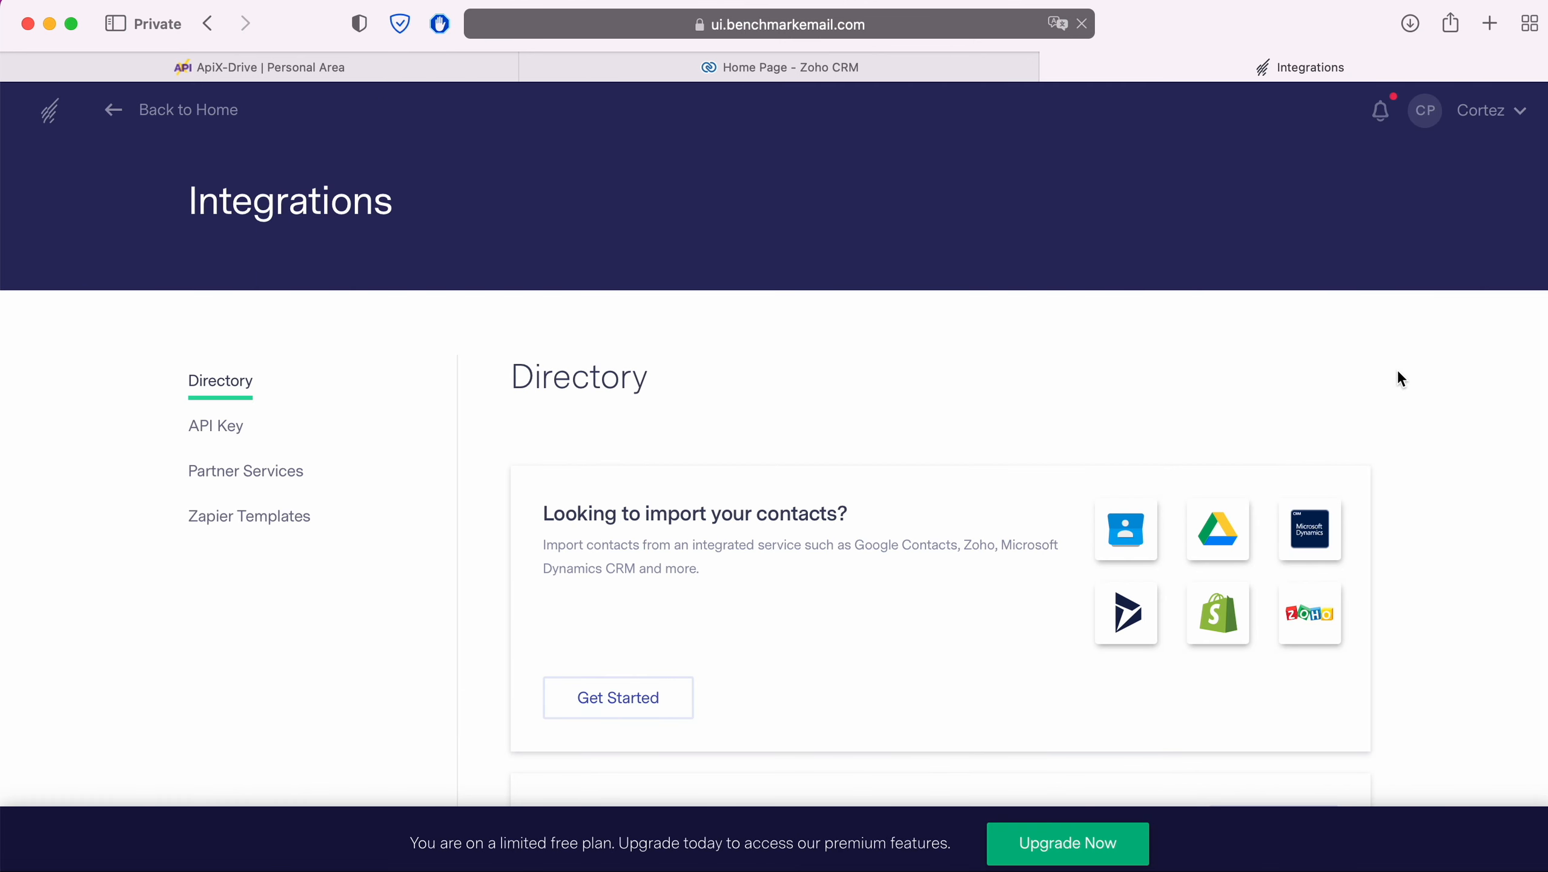
{"action": "left_click", "coordinate": [197, 431]}
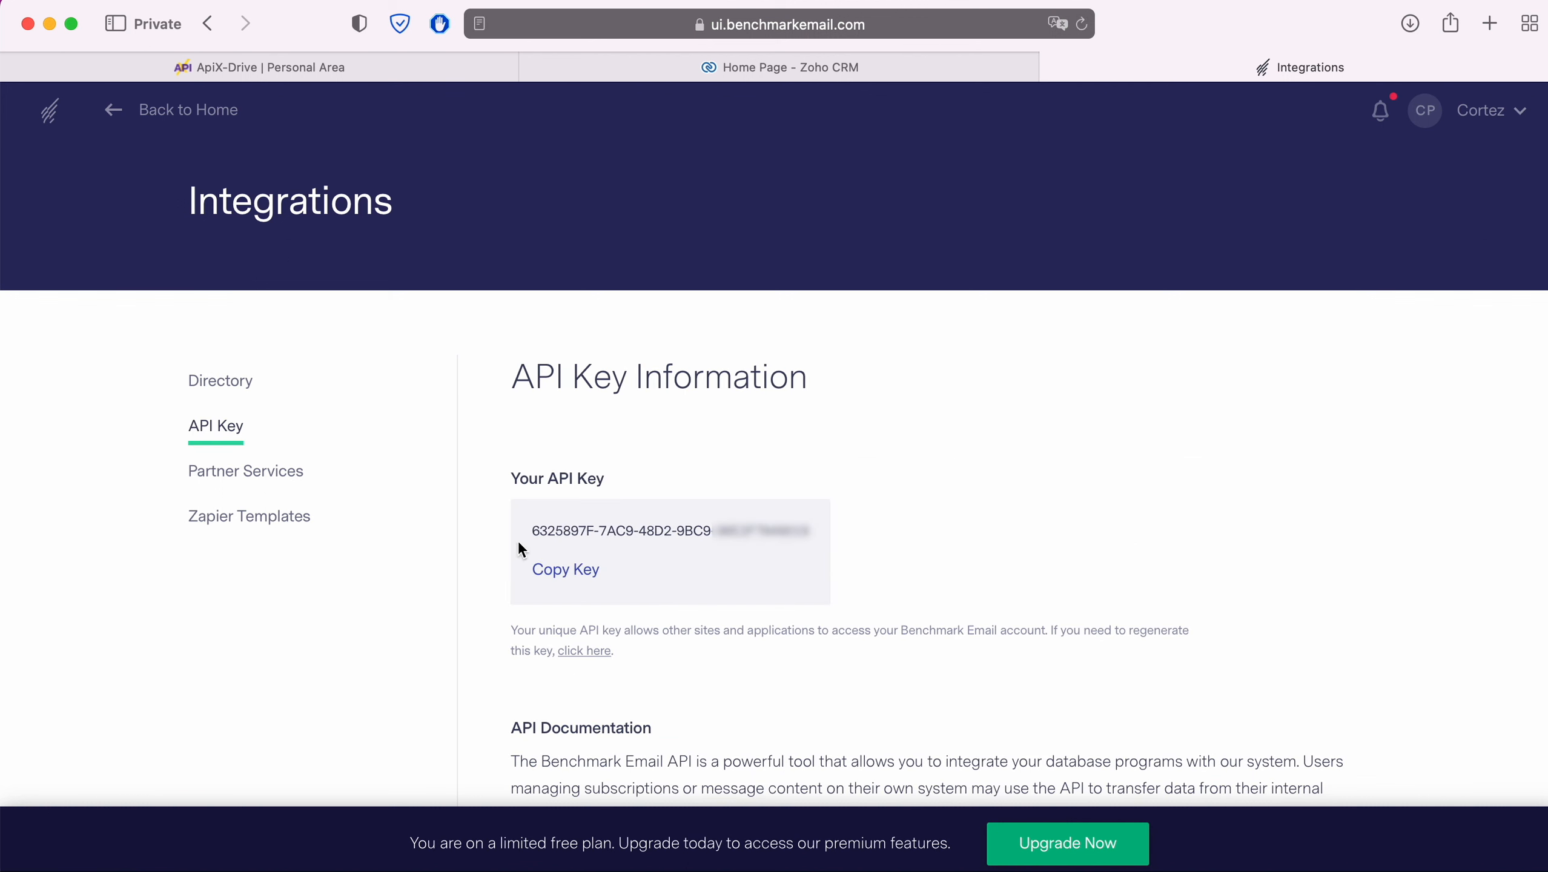
{"action": "left_click_drag", "start_coordinate": [530, 531], "coordinate": [809, 531]}
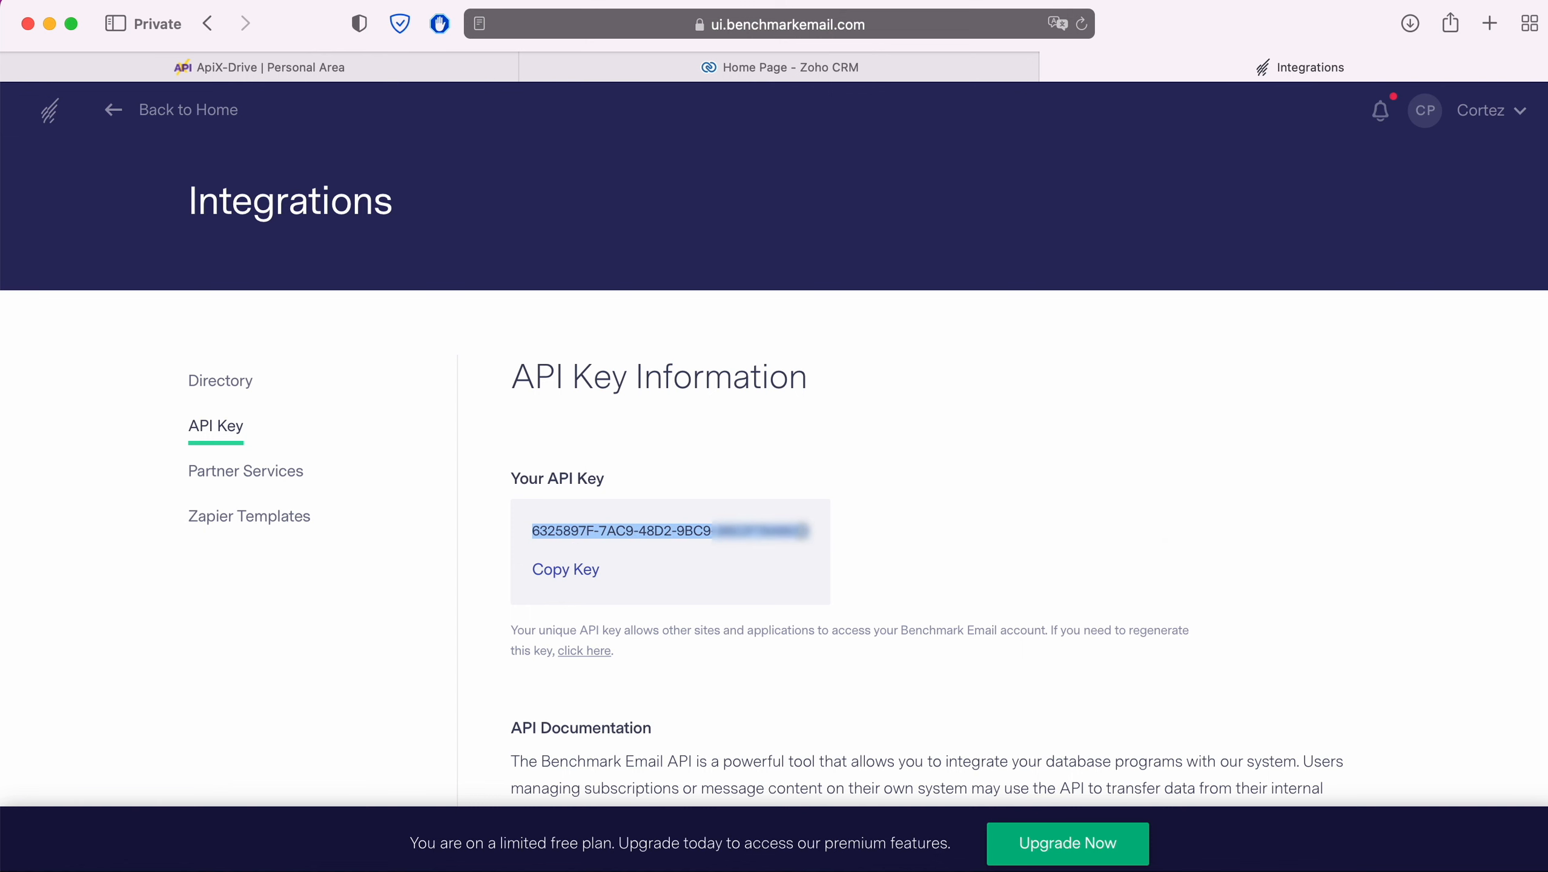
{"action": "right_click", "coordinate": [790, 523]}
{"action": "left_click", "coordinate": [859, 623]}
{"action": "left_click", "coordinate": [424, 69]}
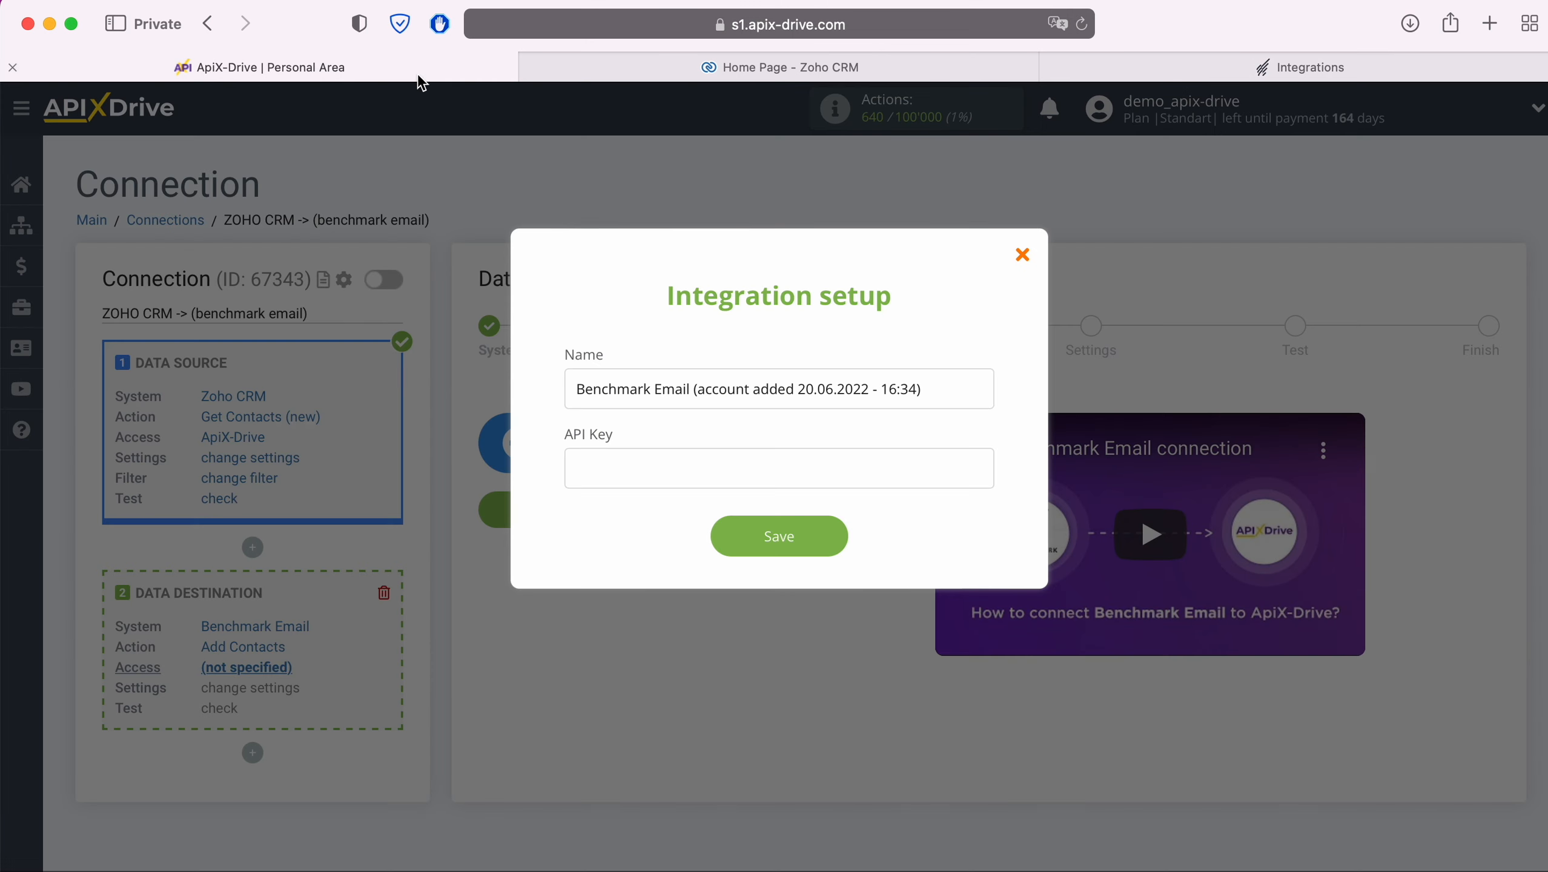
Step: Save the pasted API key as the Benchmark Email account, select that login, and continue
{"action": "left_click", "coordinate": [614, 474]}
{"action": "right_click", "coordinate": [616, 474]}
{"action": "left_click", "coordinate": [659, 532]}
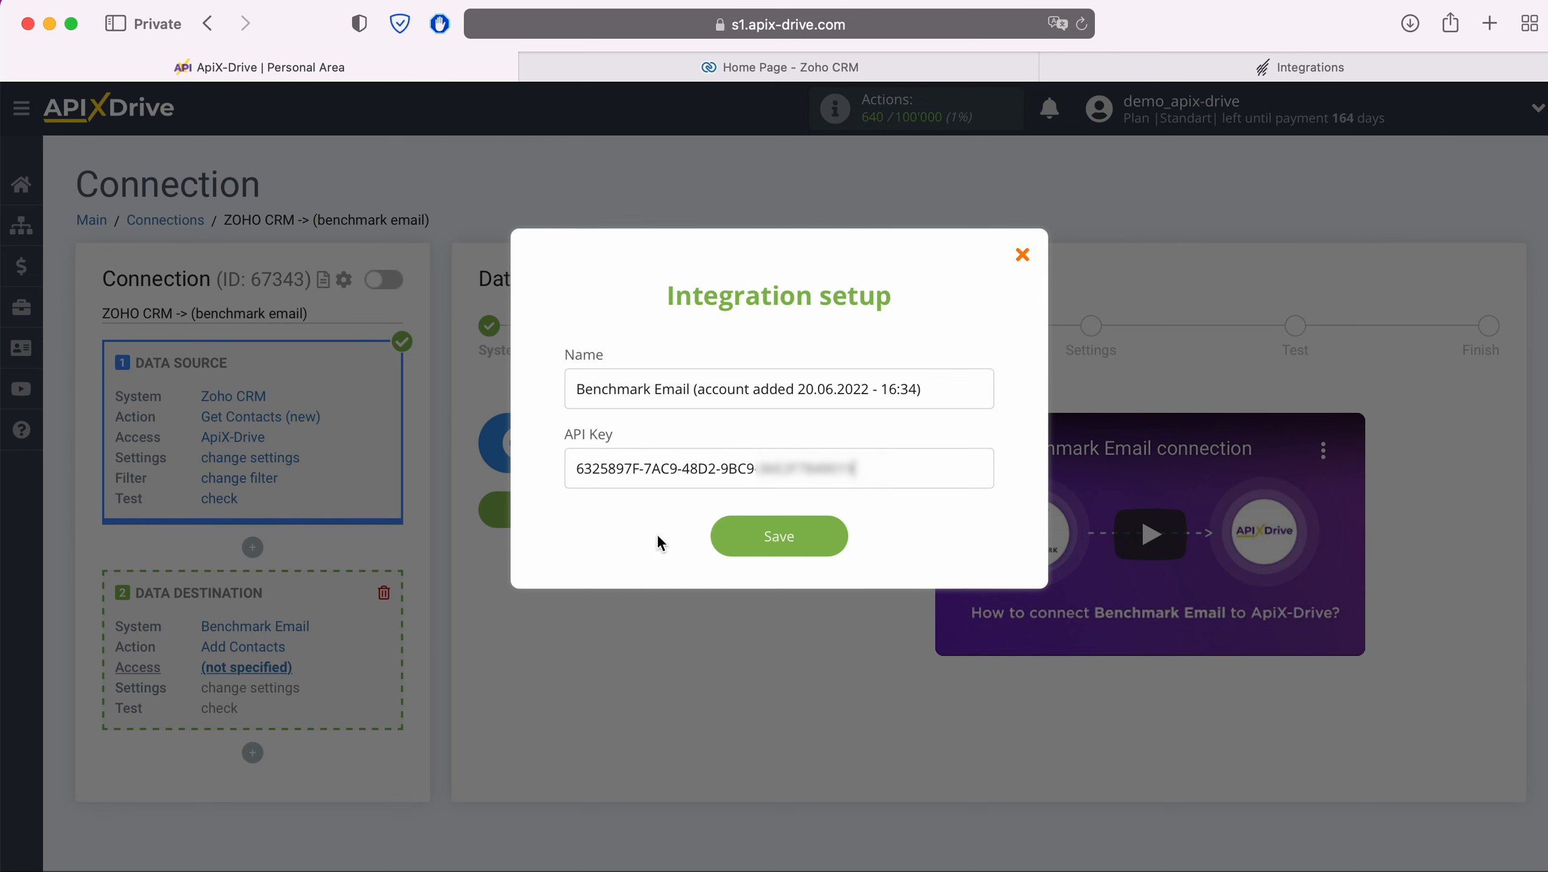
{"action": "left_click", "coordinate": [828, 538]}
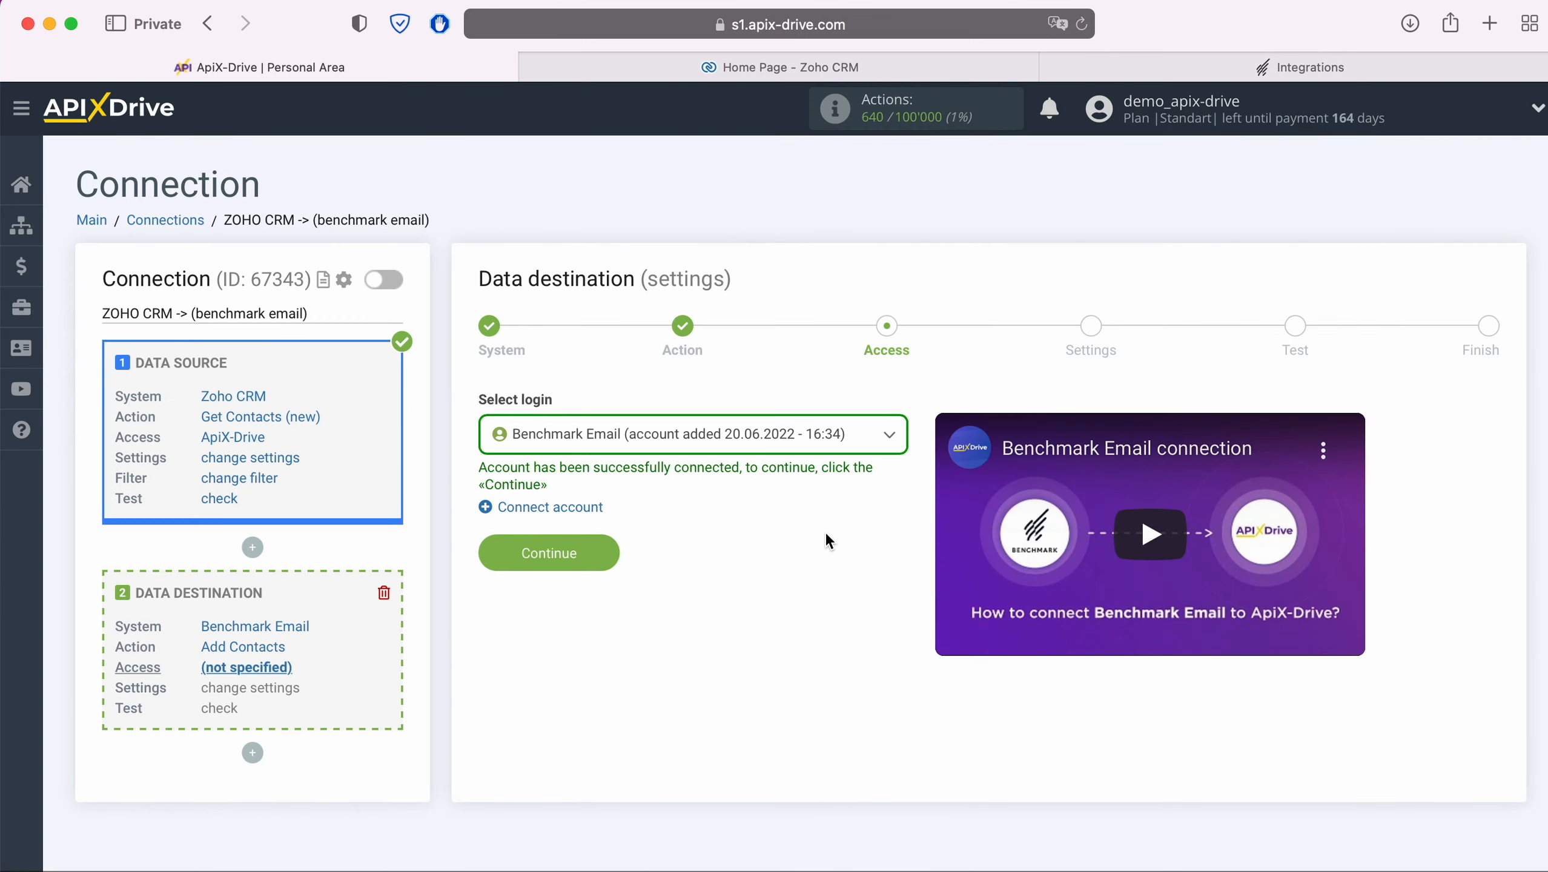
{"action": "left_click", "coordinate": [819, 442]}
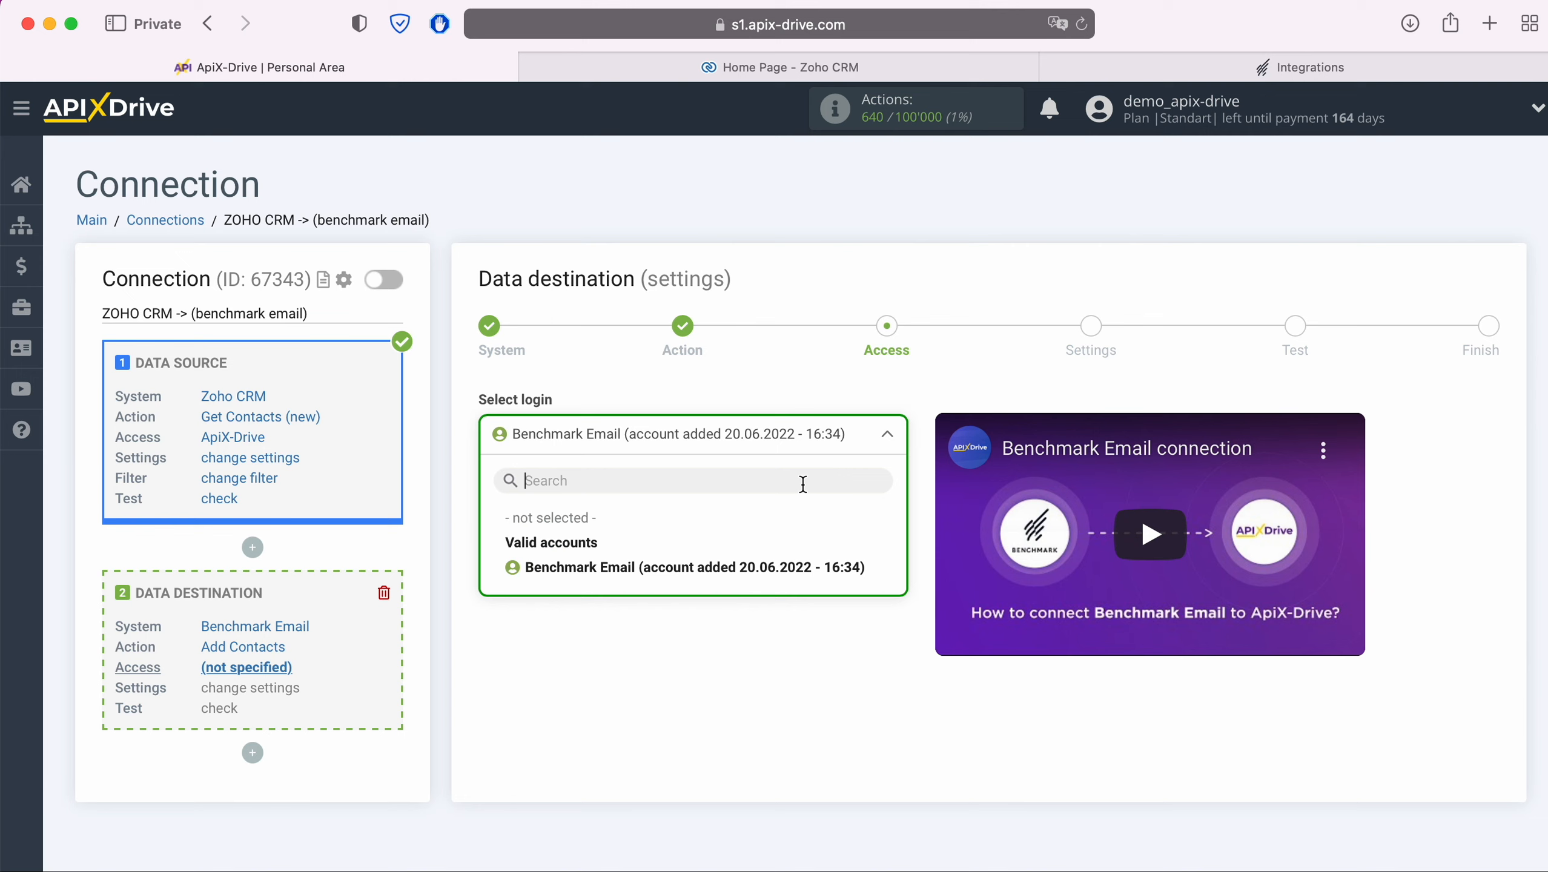
{"action": "left_click", "coordinate": [799, 570]}
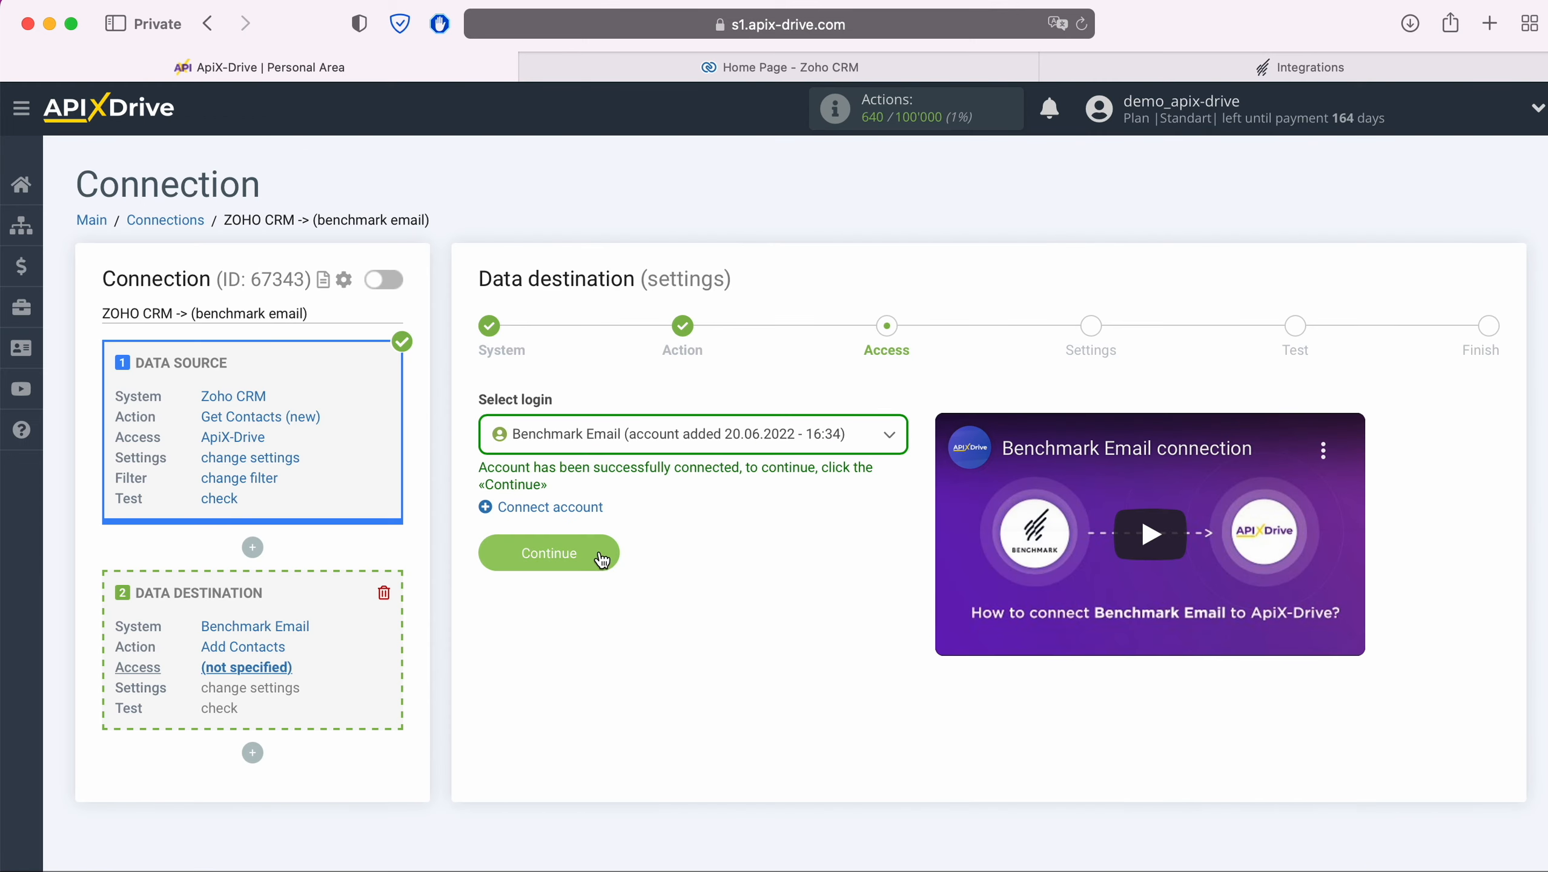
{"action": "left_click", "coordinate": [602, 557]}
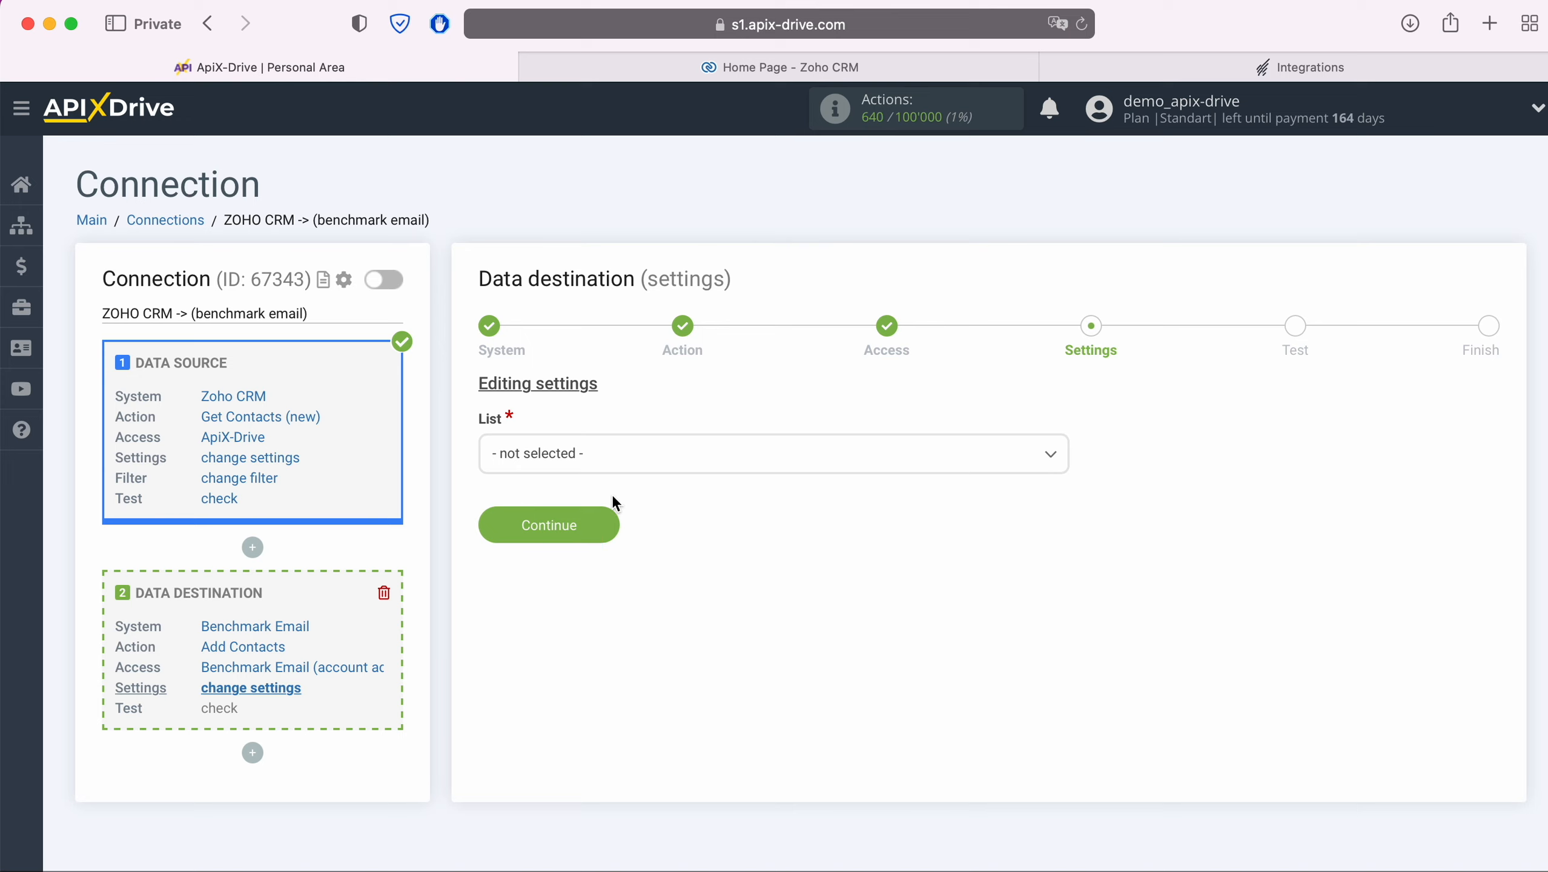
Step: Send contacts to the New Leads list and map E-mail to Zoho CRM Email
{"action": "left_click", "coordinate": [618, 456]}
{"action": "left_click", "coordinate": [538, 615]}
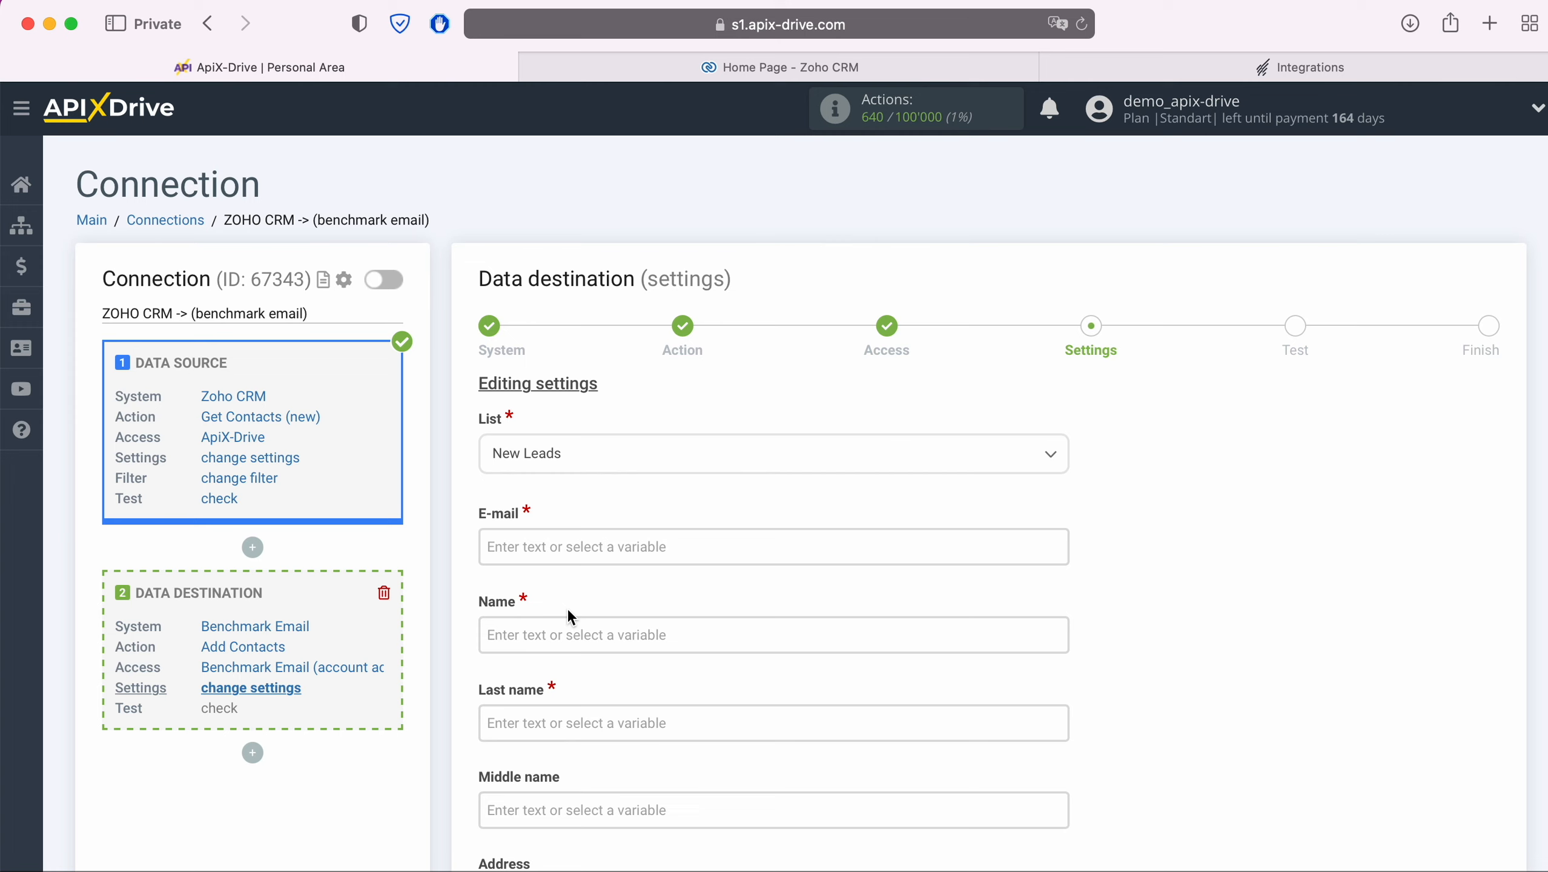
{"action": "left_click", "coordinate": [563, 547]}
{"action": "scroll", "coordinate": [903, 531], "scroll_direction": "down", "scroll_amount": 5}
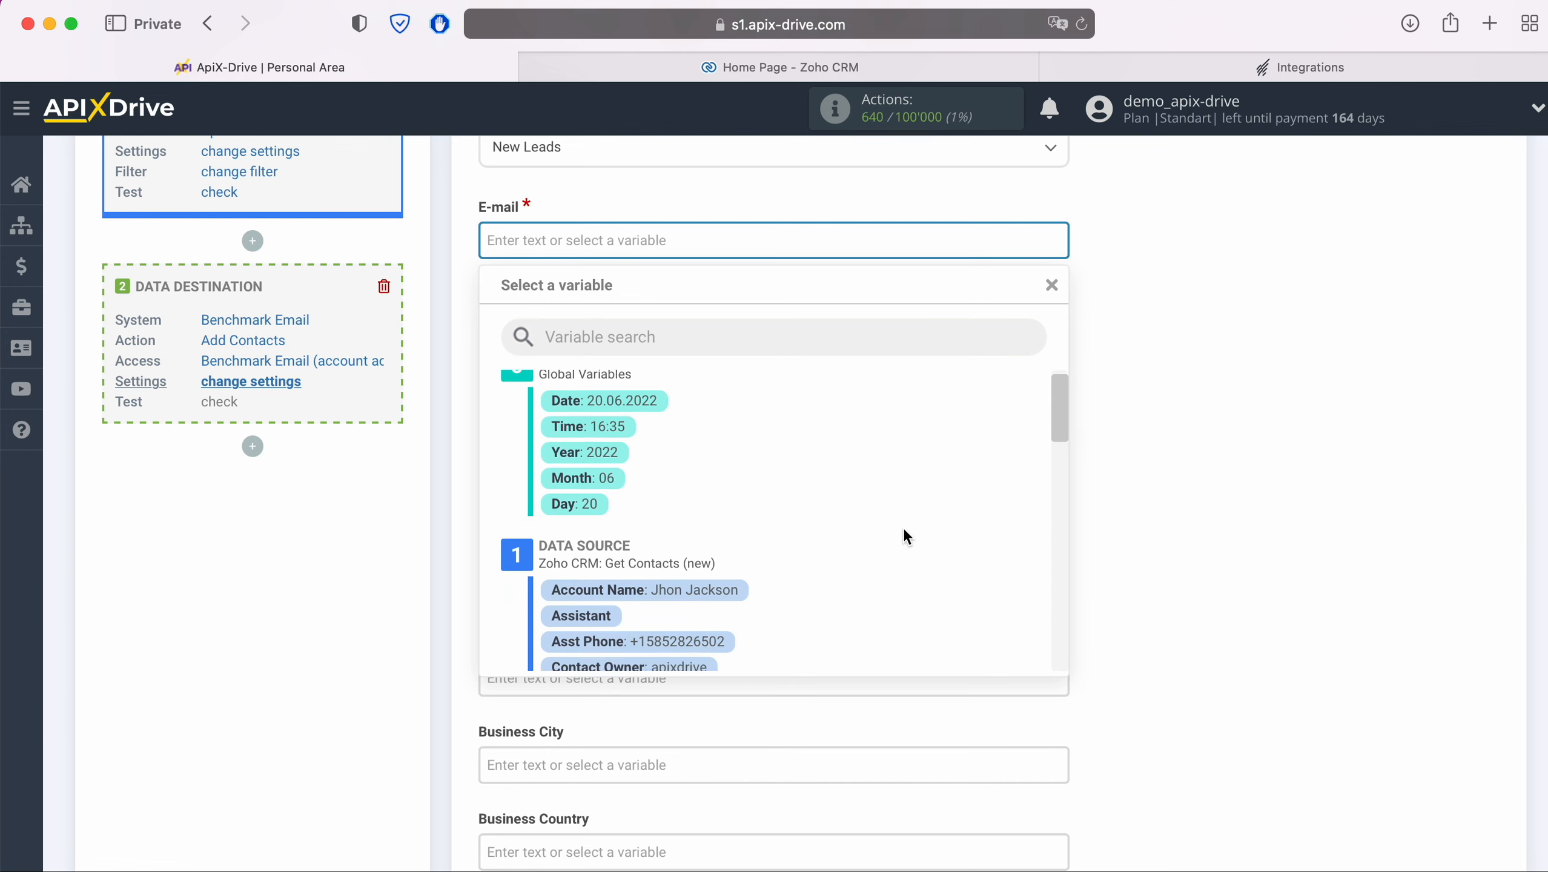
{"action": "scroll", "coordinate": [904, 528], "scroll_direction": "down", "scroll_amount": 2}
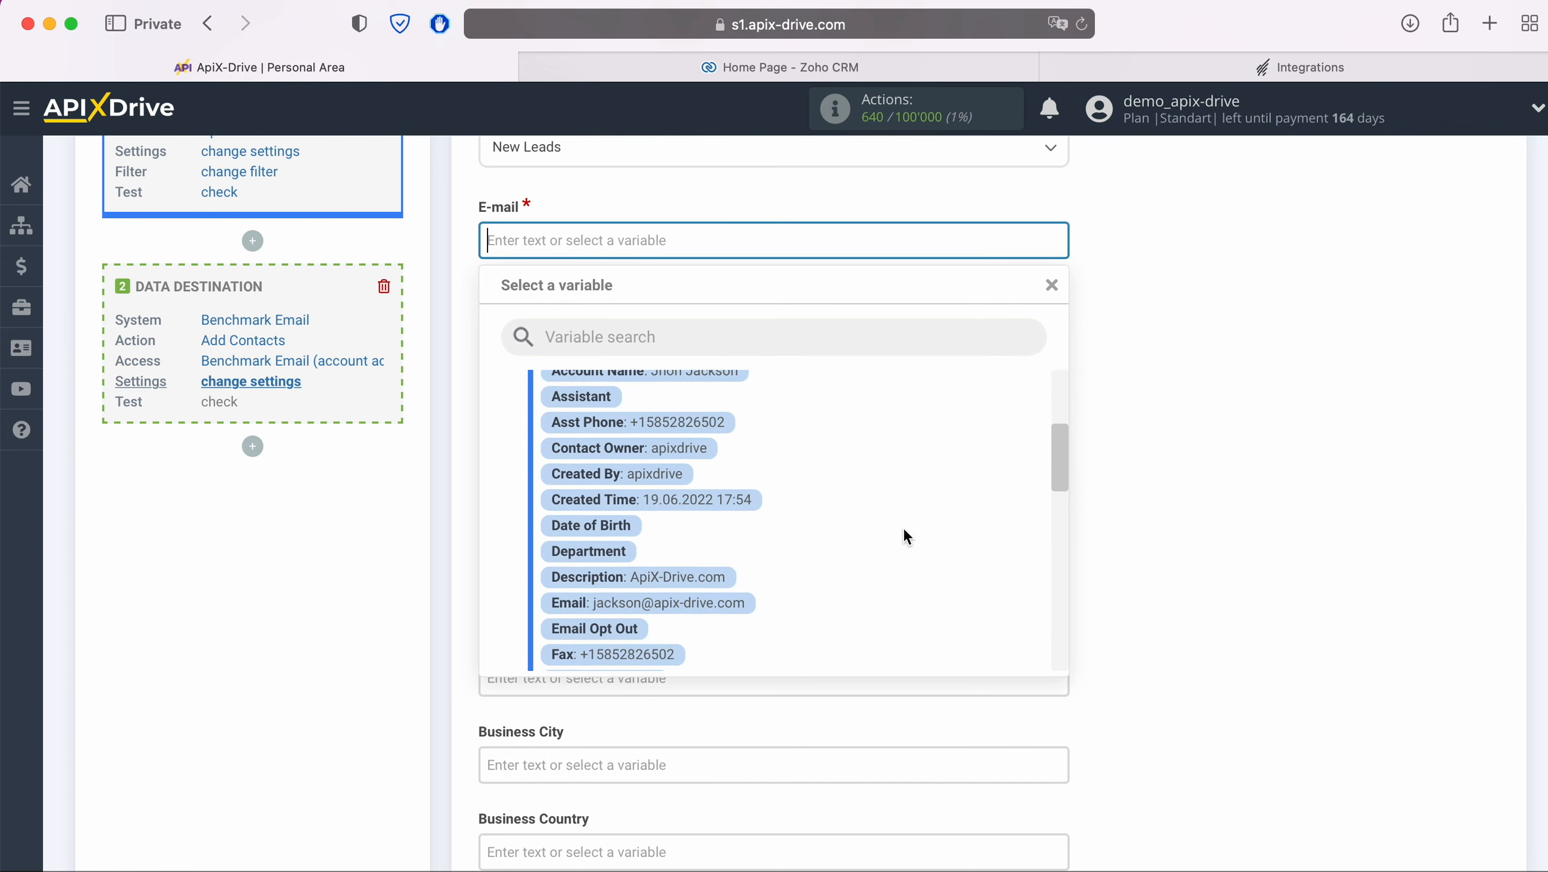
{"action": "left_click", "coordinate": [737, 594]}
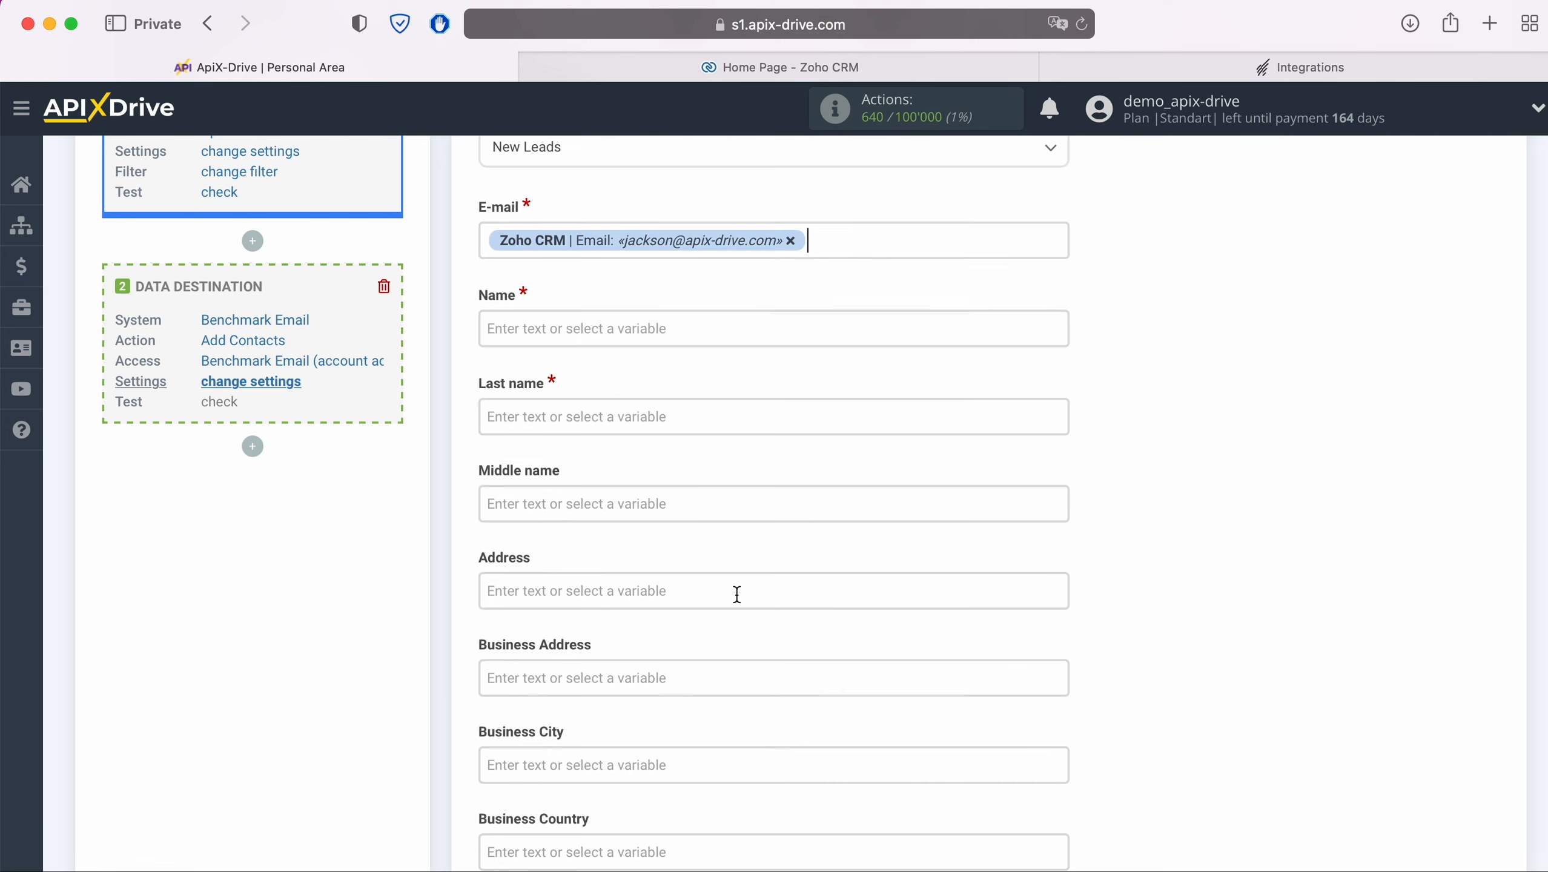
Step: Map Name to Zoho CRM First Name and Last name to Last Name
{"action": "left_click", "coordinate": [625, 329]}
{"action": "scroll", "coordinate": [888, 476], "scroll_direction": "down", "scroll_amount": 2}
{"action": "scroll", "coordinate": [893, 485], "scroll_direction": "down", "scroll_amount": 3}
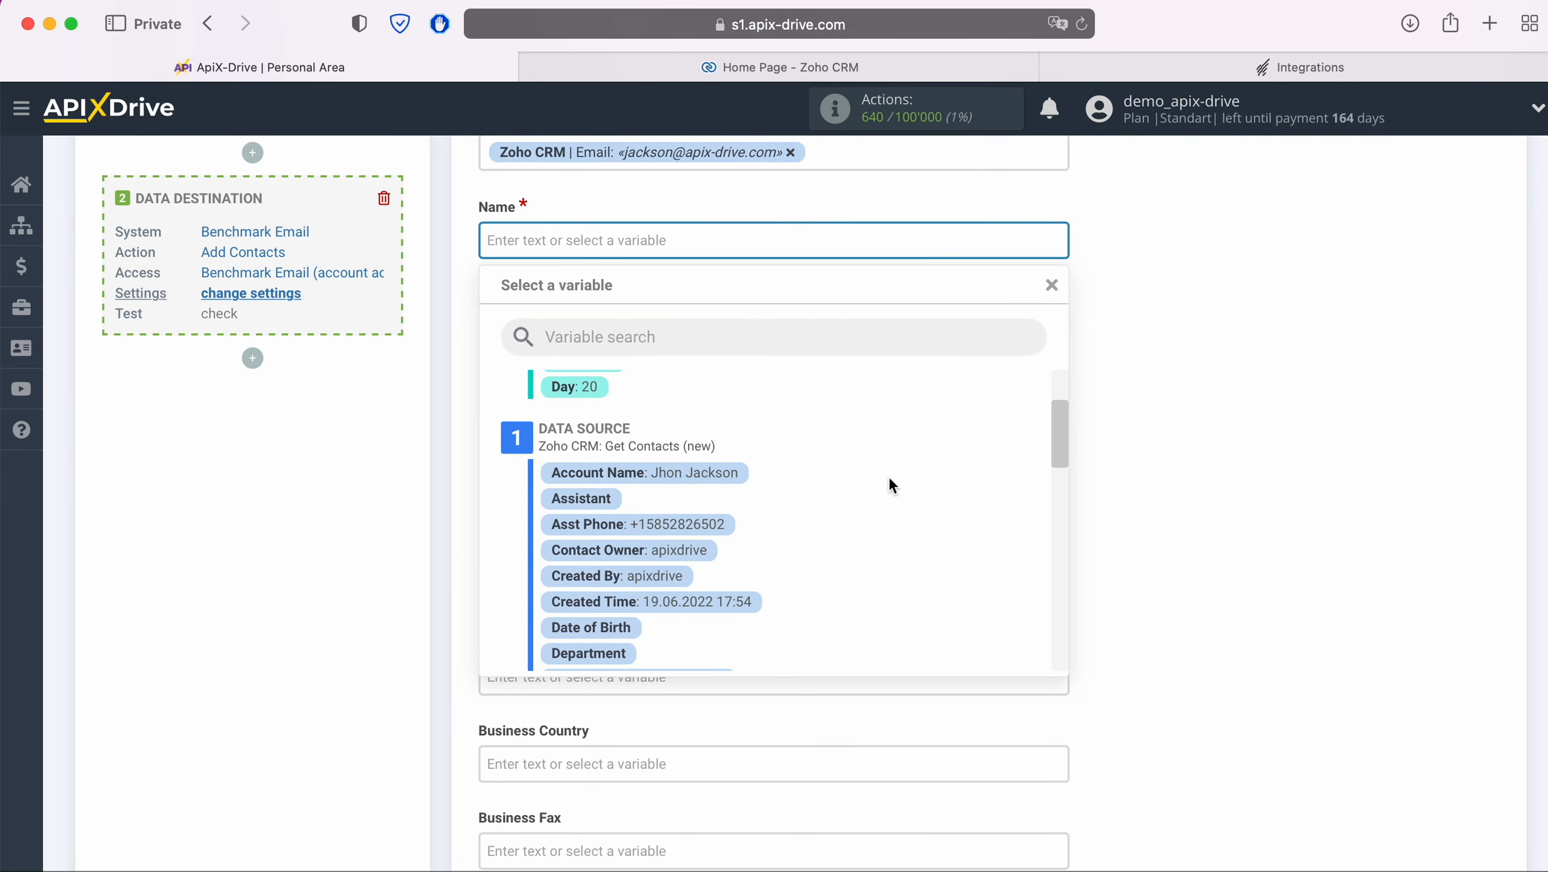
{"action": "scroll", "coordinate": [886, 484], "scroll_direction": "down", "scroll_amount": 4}
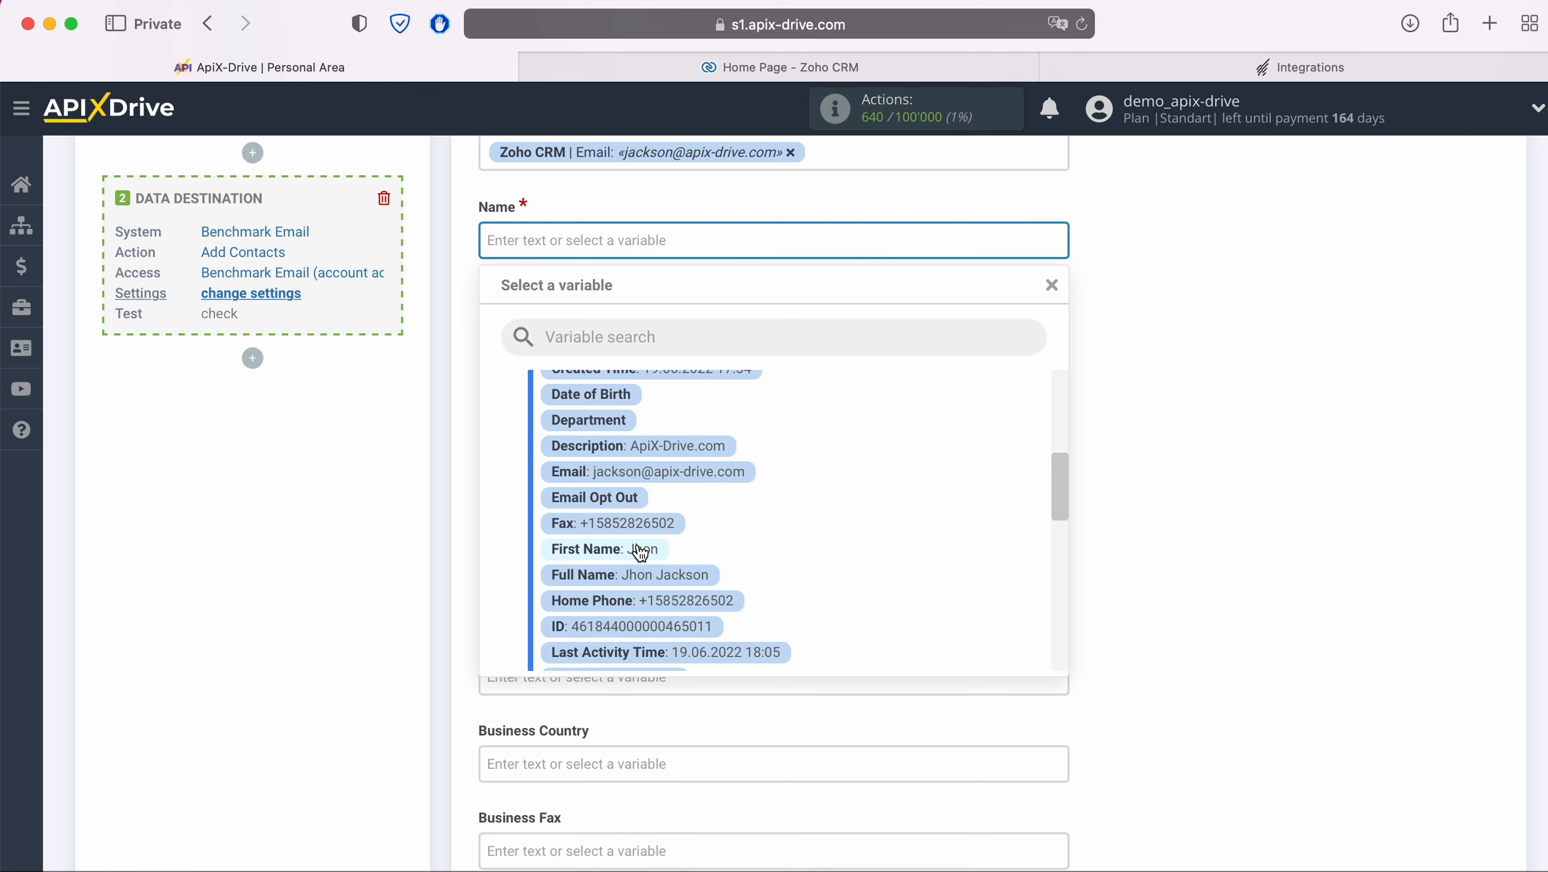
{"action": "left_click", "coordinate": [640, 550]}
{"action": "left_click", "coordinate": [588, 325]}
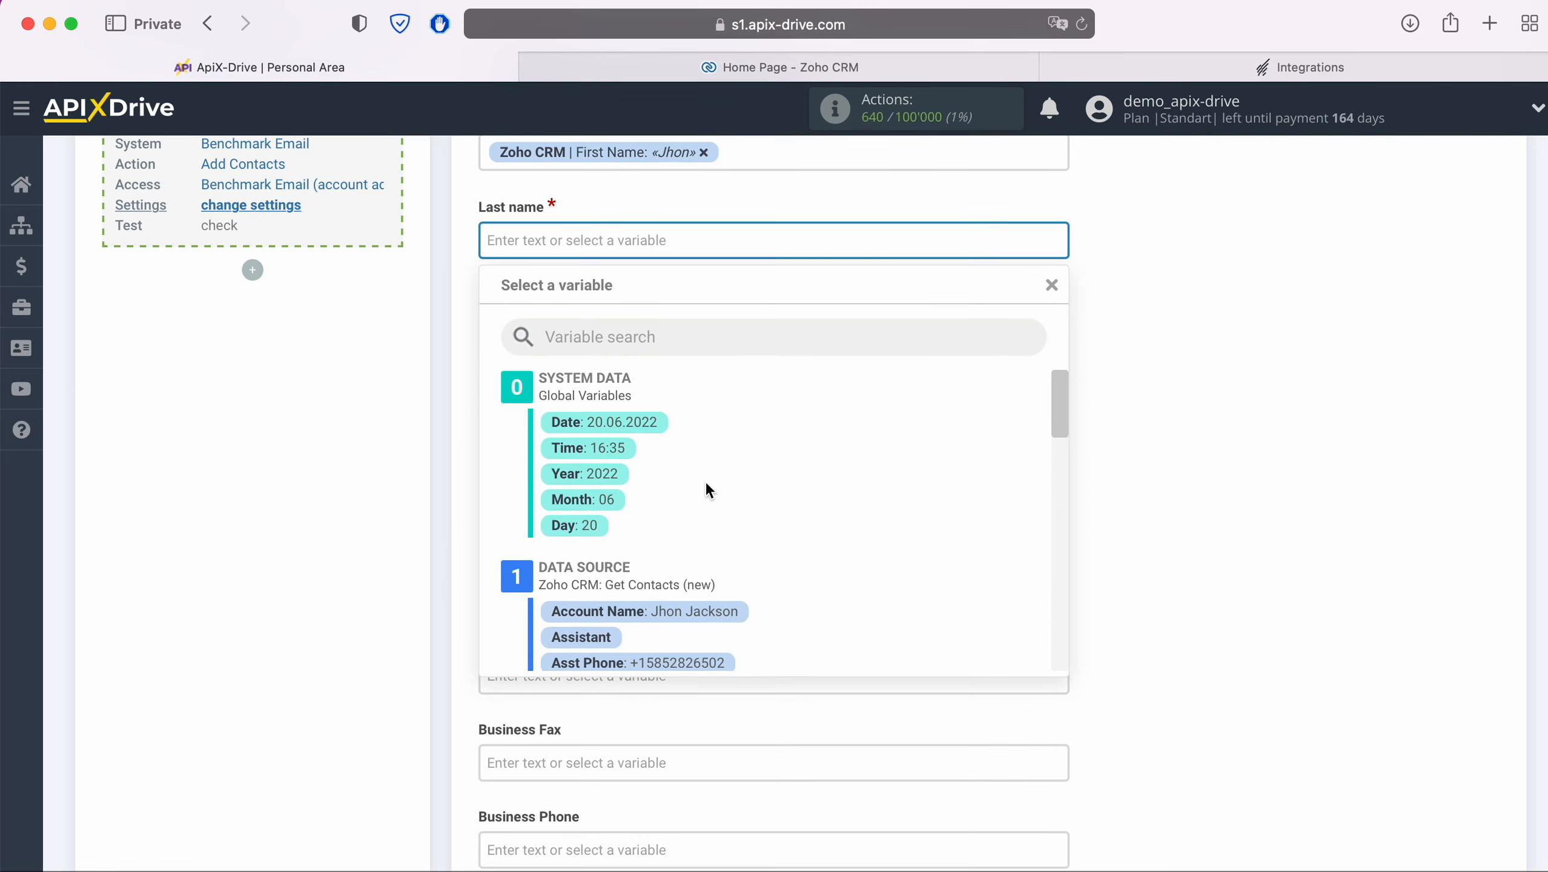
{"action": "scroll", "coordinate": [859, 534], "scroll_direction": "down", "scroll_amount": 3}
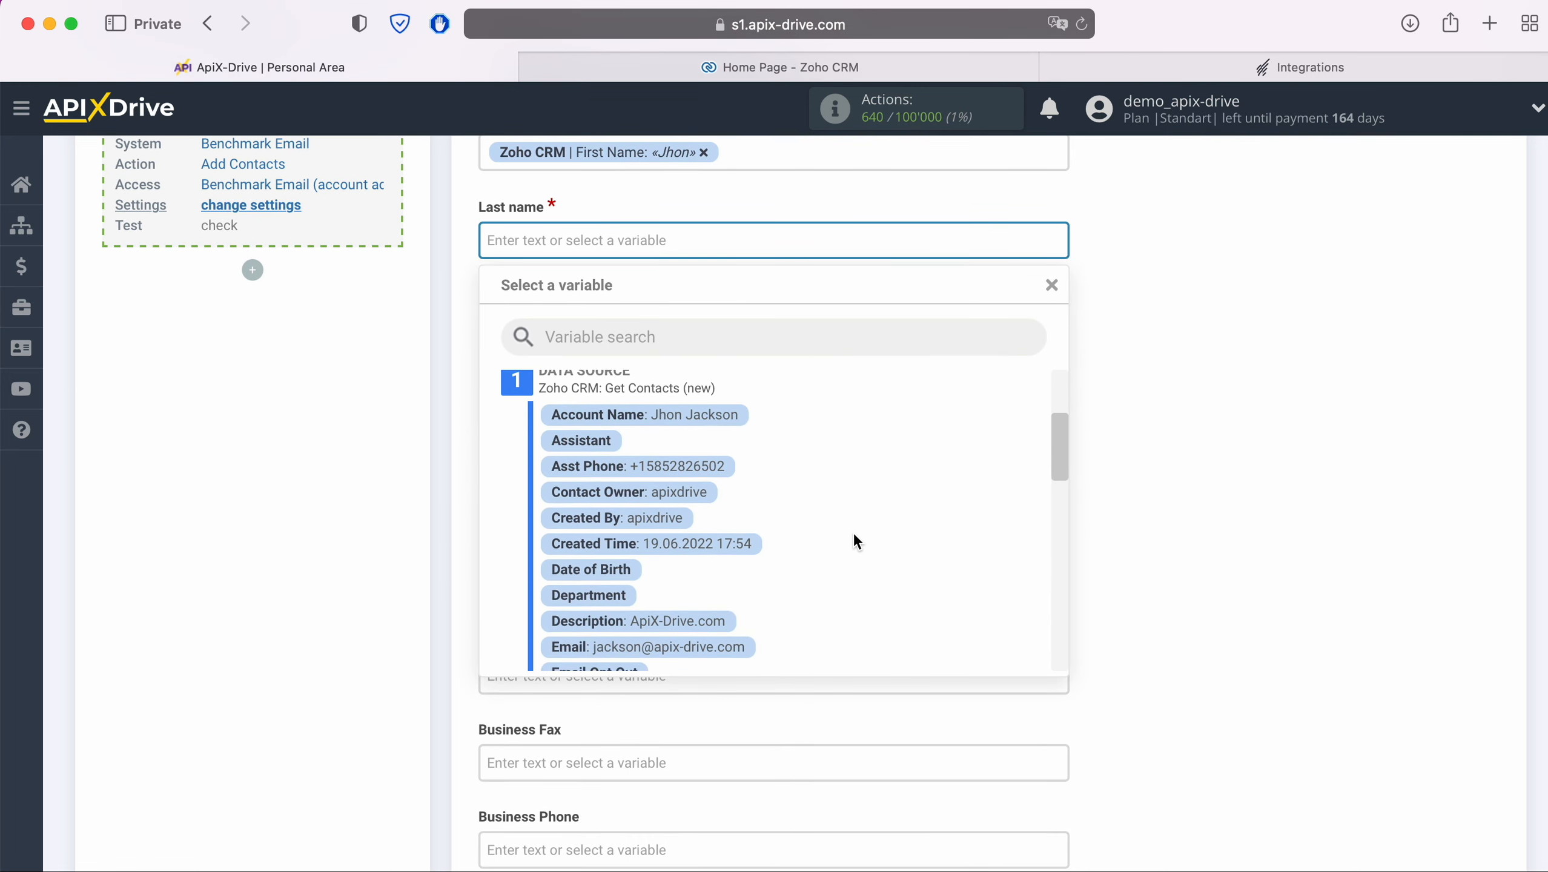
{"action": "scroll", "coordinate": [854, 537], "scroll_direction": "down", "scroll_amount": 3}
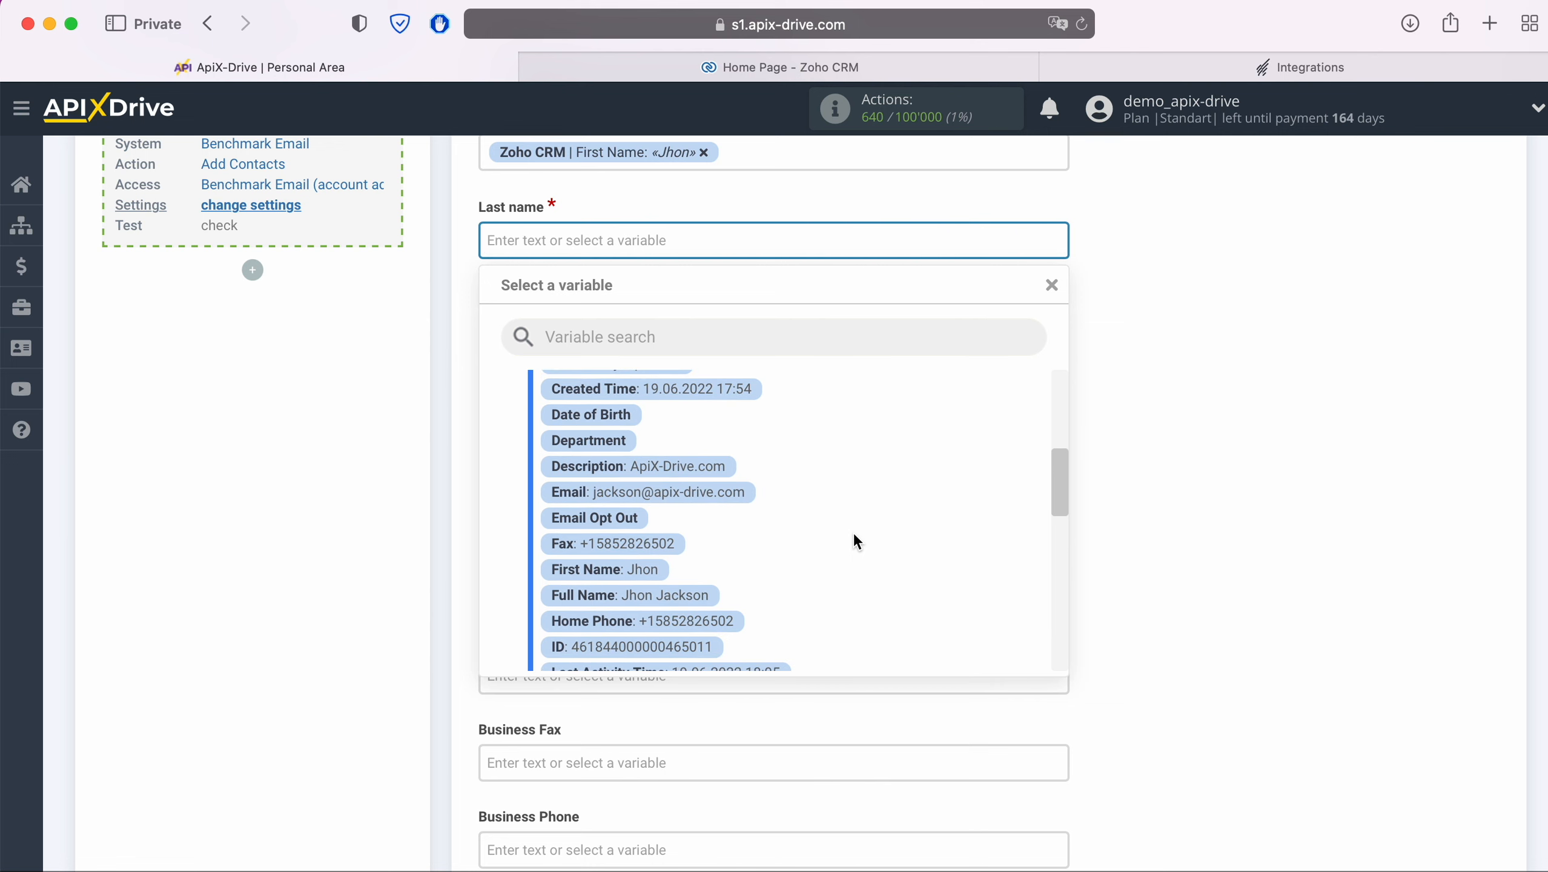
{"action": "scroll", "coordinate": [856, 536], "scroll_direction": "down", "scroll_amount": 2}
{"action": "left_click", "coordinate": [672, 602]}
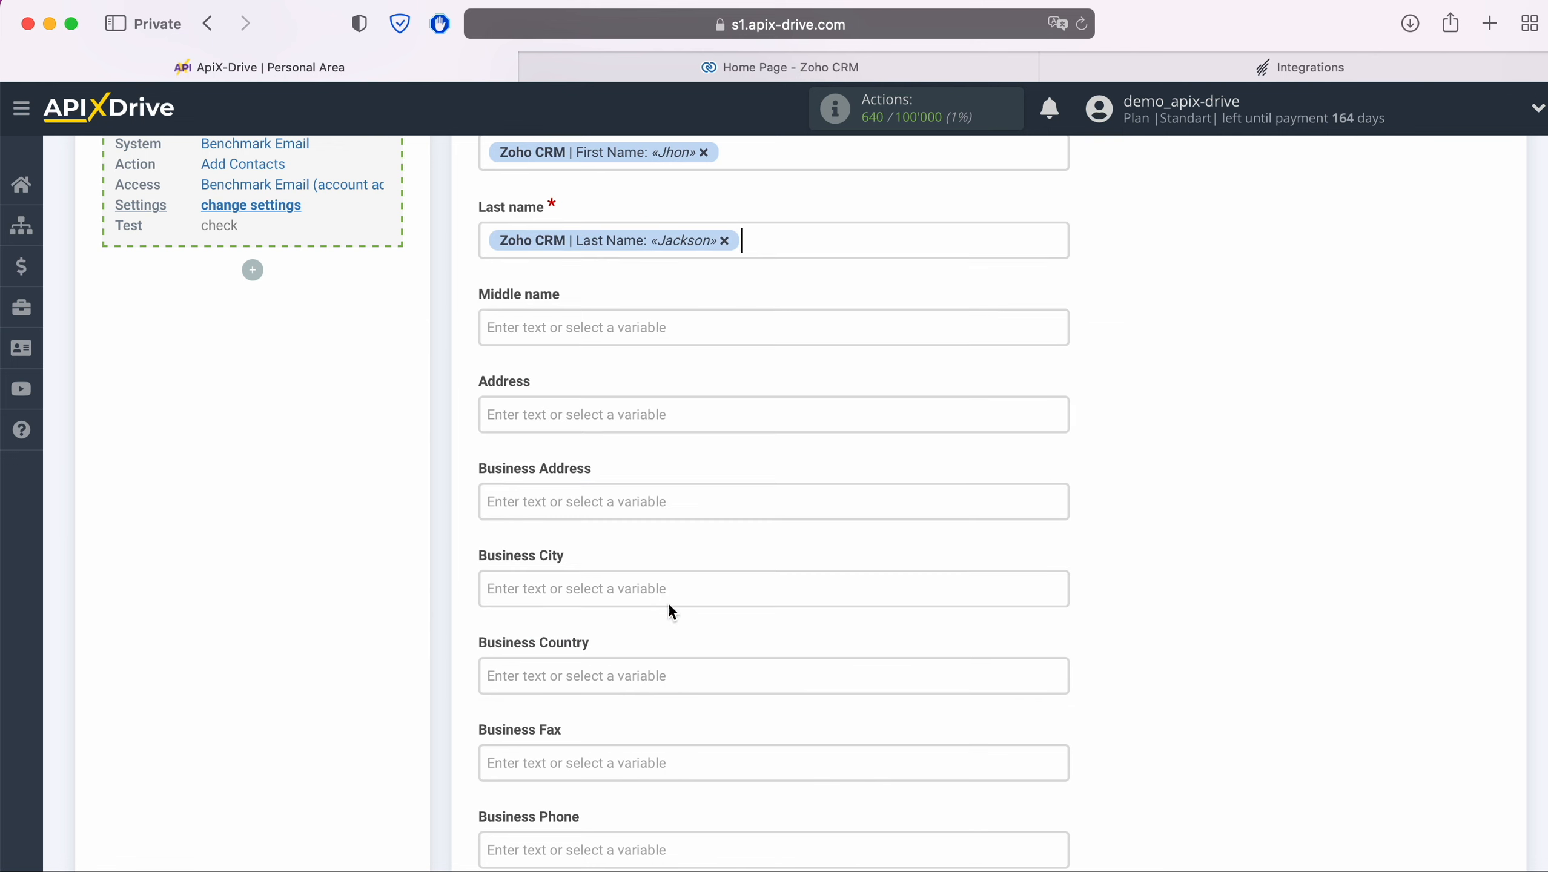
Step: Map both Business Phone and Cell Phone to the Zoho CRM Mobile number
{"action": "scroll", "coordinate": [670, 604], "scroll_direction": "down", "scroll_amount": 5}
{"action": "scroll", "coordinate": [668, 605], "scroll_direction": "down", "scroll_amount": 3}
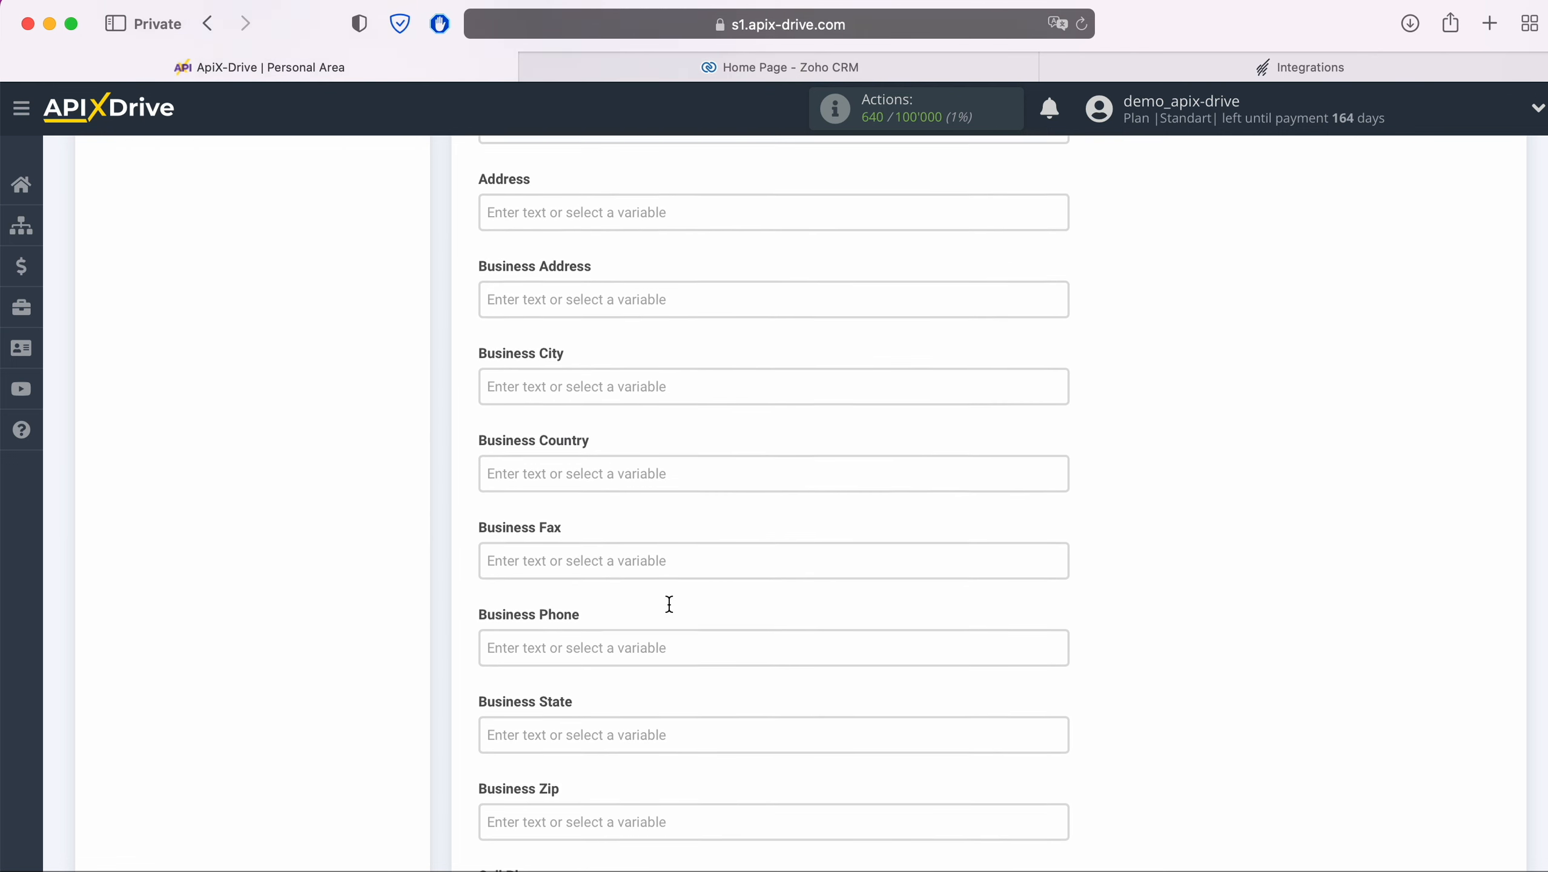
{"action": "left_click", "coordinate": [622, 564]}
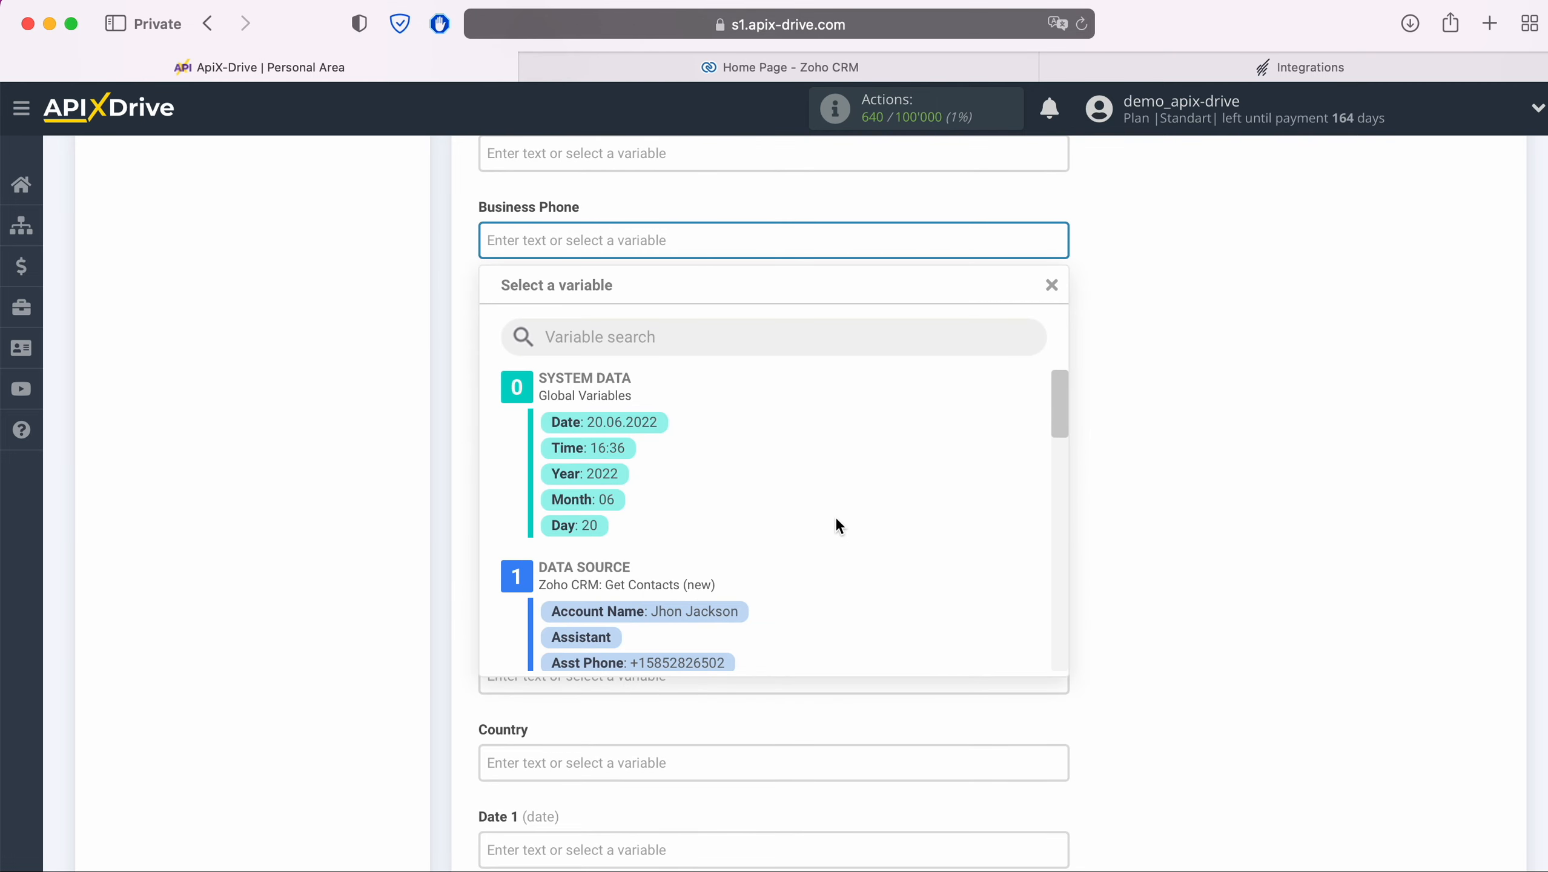
{"action": "scroll", "coordinate": [836, 517], "scroll_direction": "down", "scroll_amount": 5}
{"action": "scroll", "coordinate": [805, 504], "scroll_direction": "down", "scroll_amount": 5}
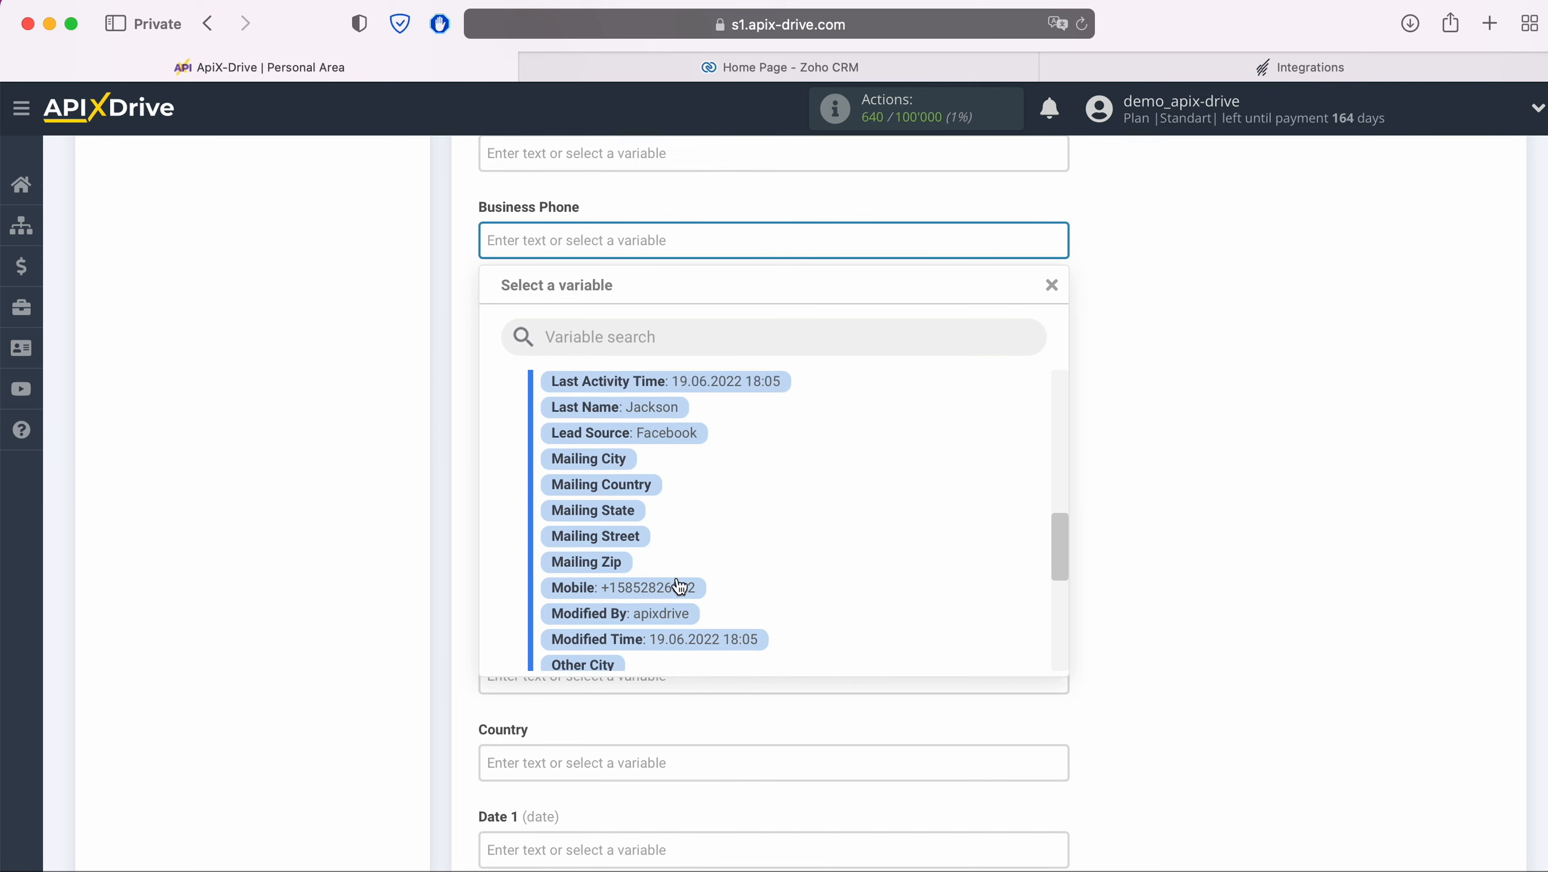
{"action": "left_click", "coordinate": [677, 590]}
{"action": "scroll", "coordinate": [678, 585], "scroll_direction": "down", "scroll_amount": 3}
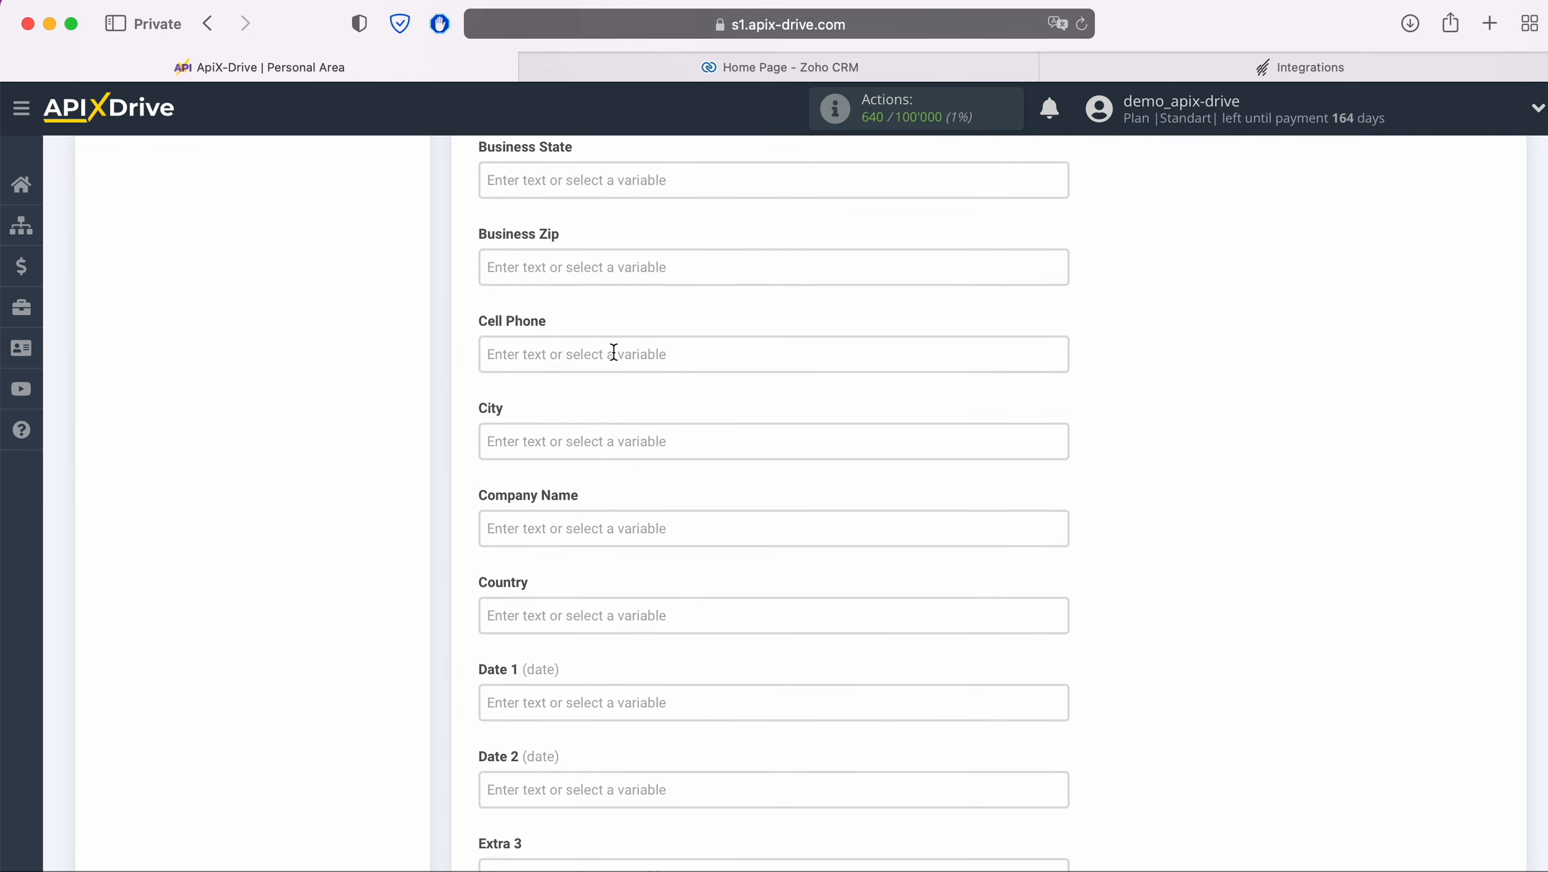
{"action": "left_click", "coordinate": [614, 355]}
{"action": "scroll", "coordinate": [875, 516], "scroll_direction": "down", "scroll_amount": 4}
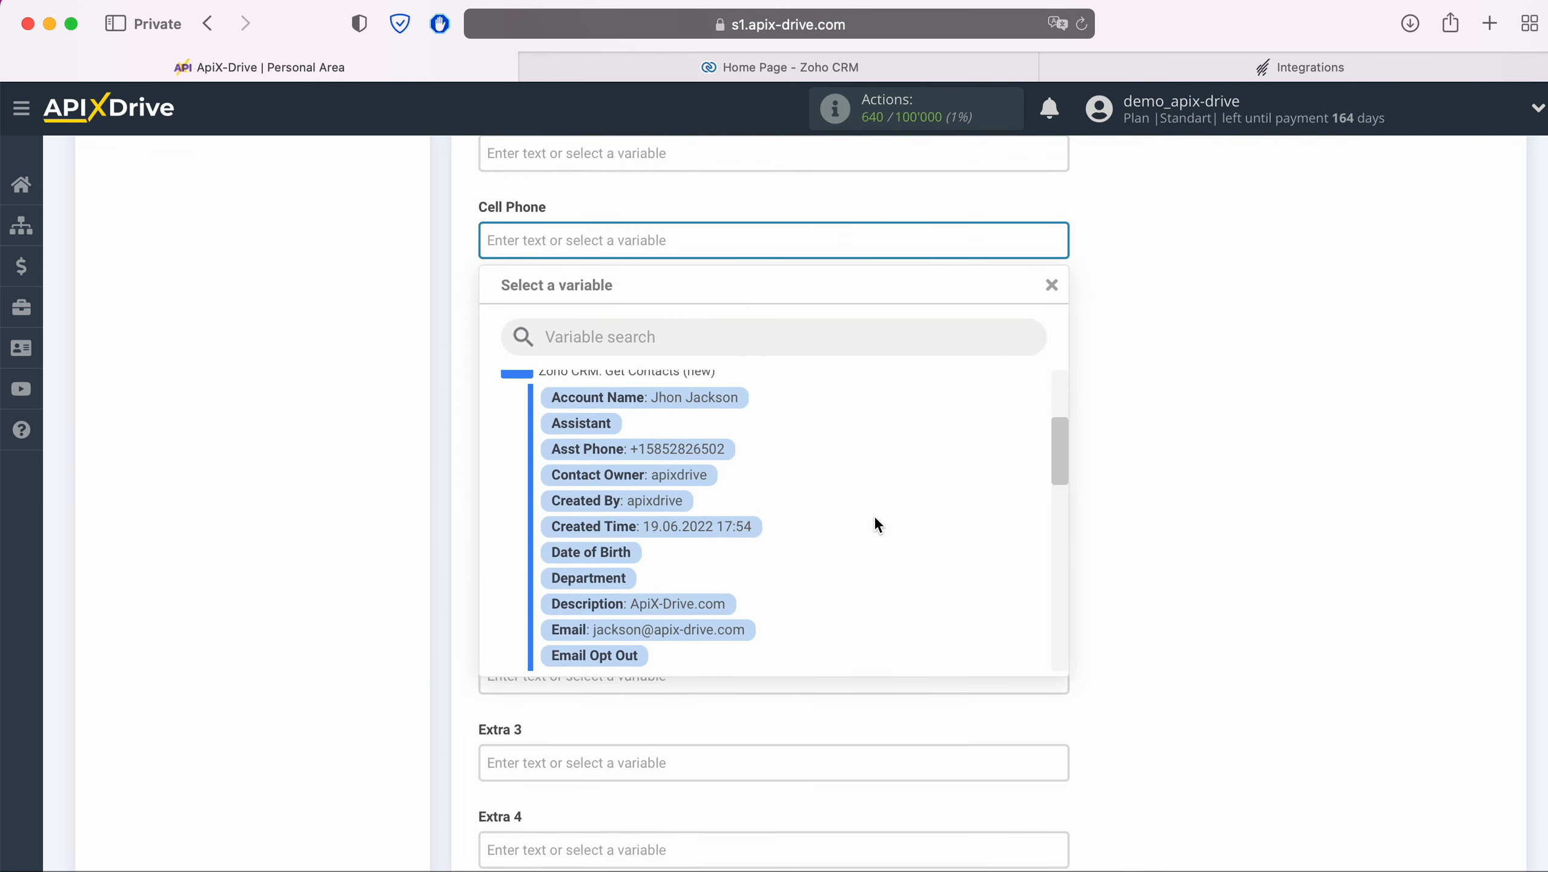
{"action": "scroll", "coordinate": [876, 519], "scroll_direction": "down", "scroll_amount": 5}
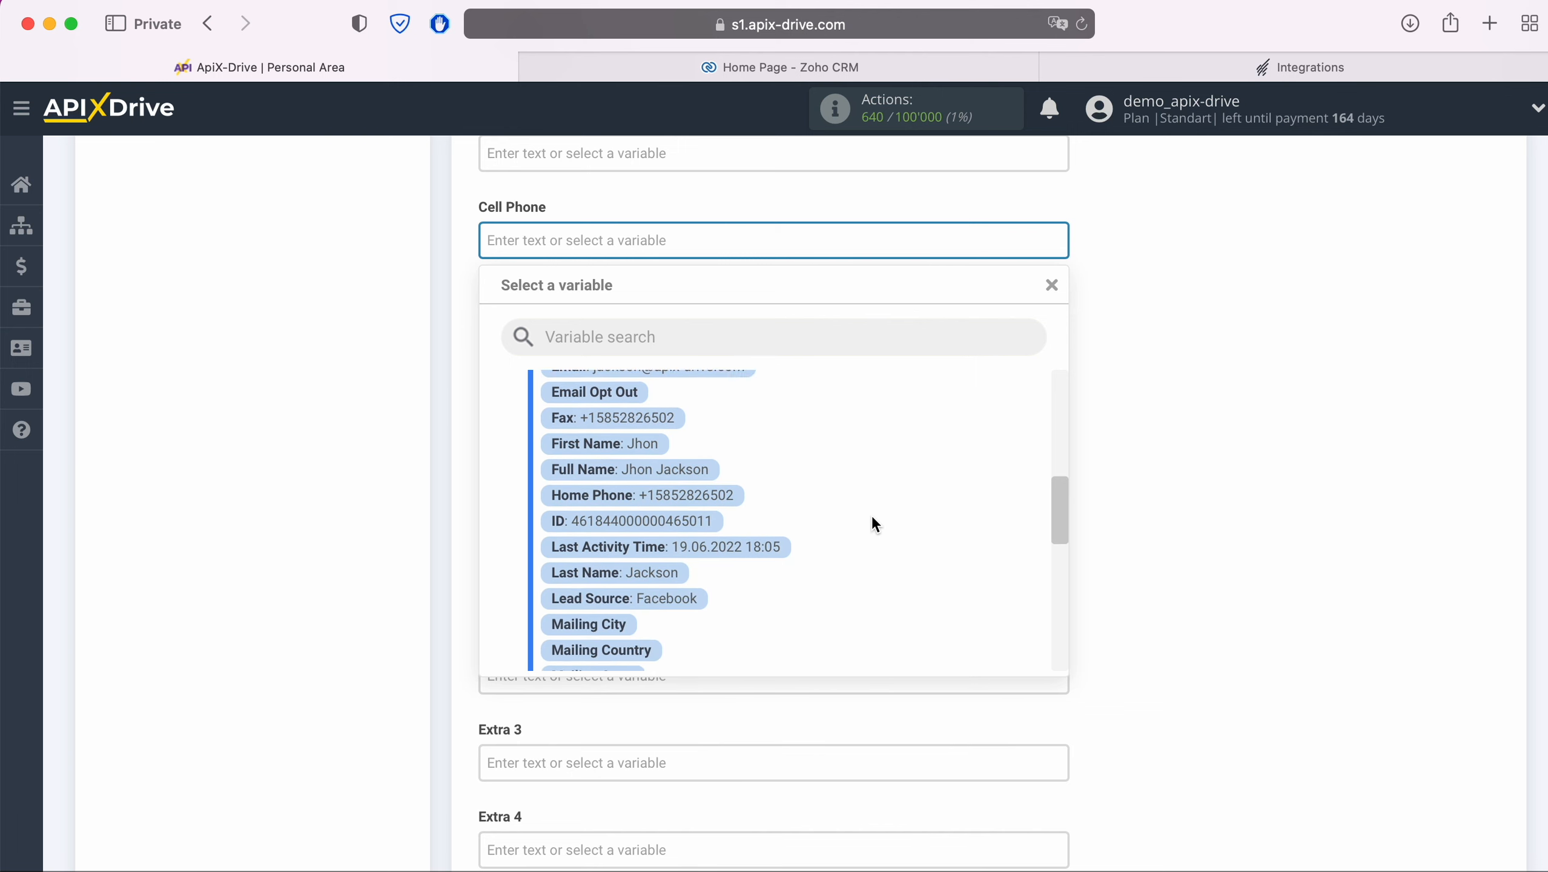
{"action": "scroll", "coordinate": [871, 515], "scroll_direction": "down", "scroll_amount": 5}
{"action": "left_click", "coordinate": [702, 596]}
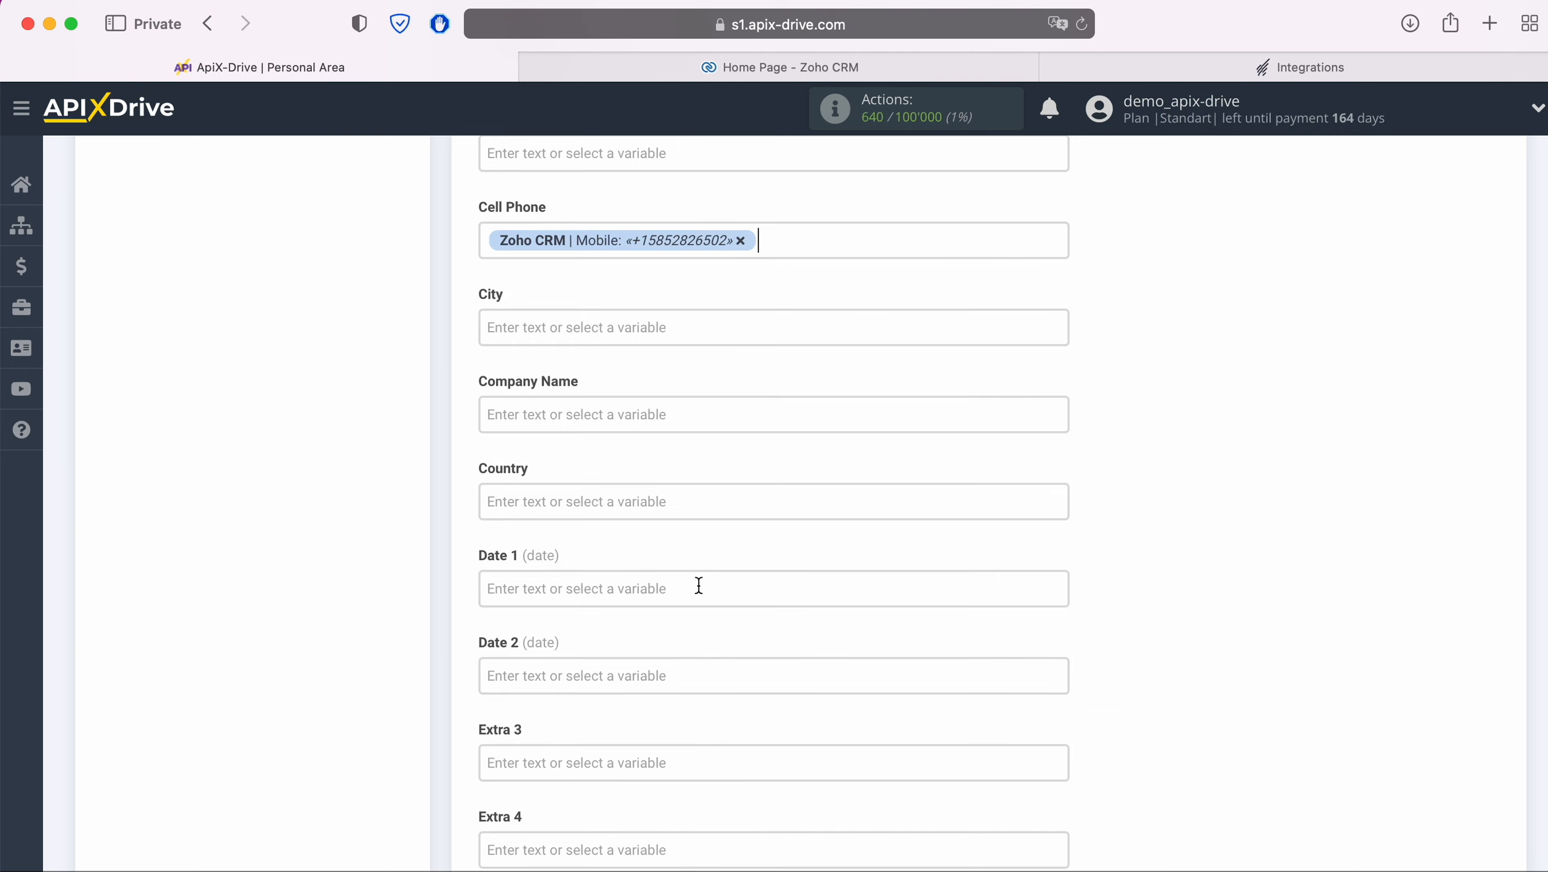
Step: Map Fax to Zoho CRM Fax and set Job Title to 'New Contact from ZohoCRM'
{"action": "scroll", "coordinate": [809, 541], "scroll_direction": "down", "scroll_amount": 5}
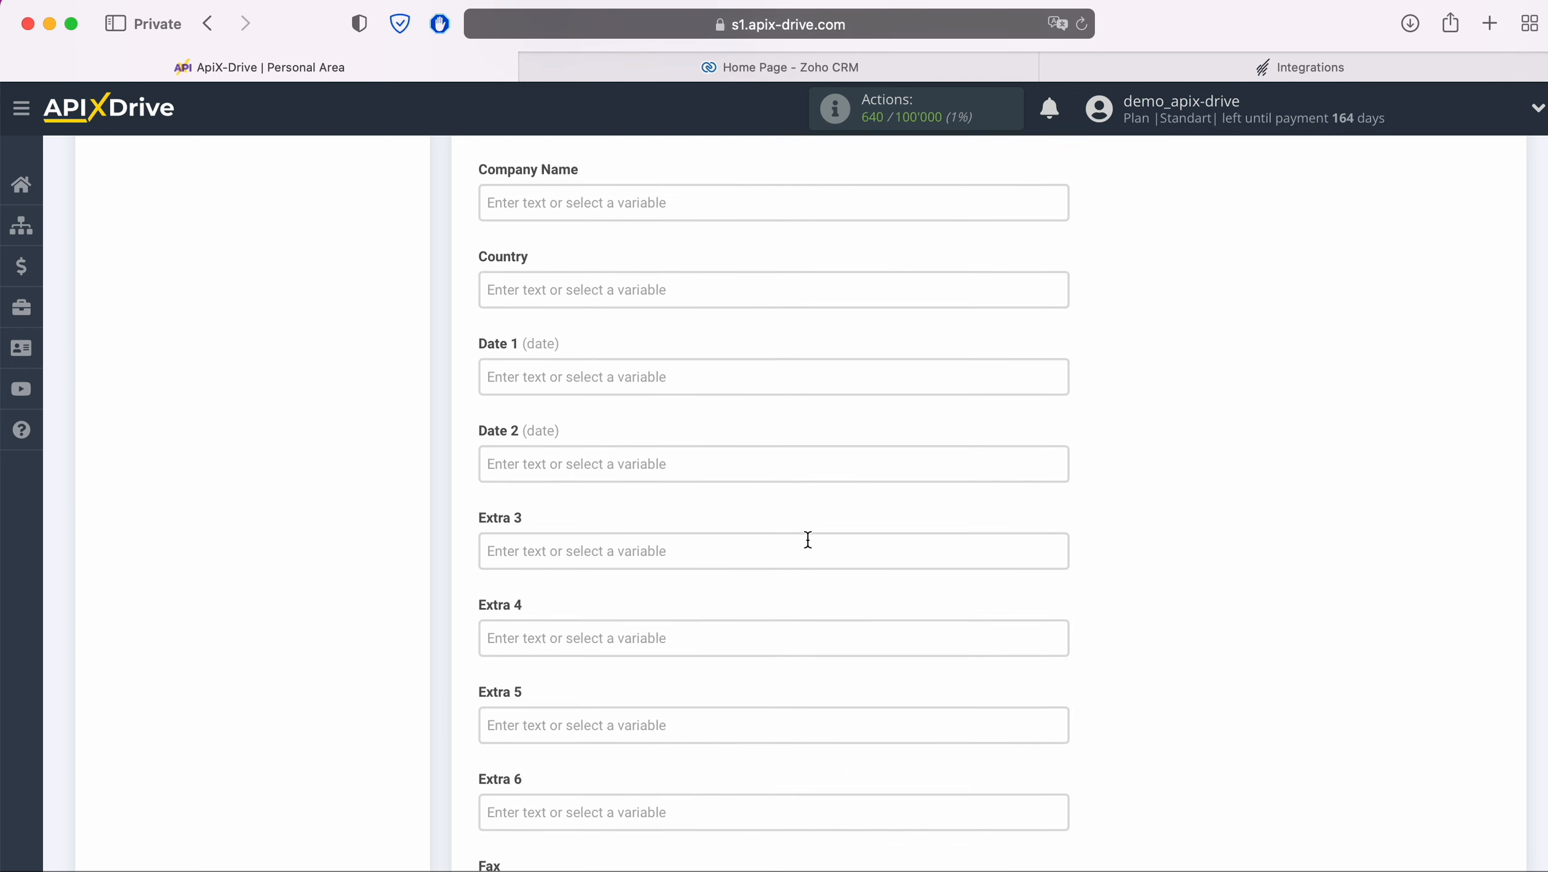
{"action": "scroll", "coordinate": [808, 539], "scroll_direction": "down", "scroll_amount": 4}
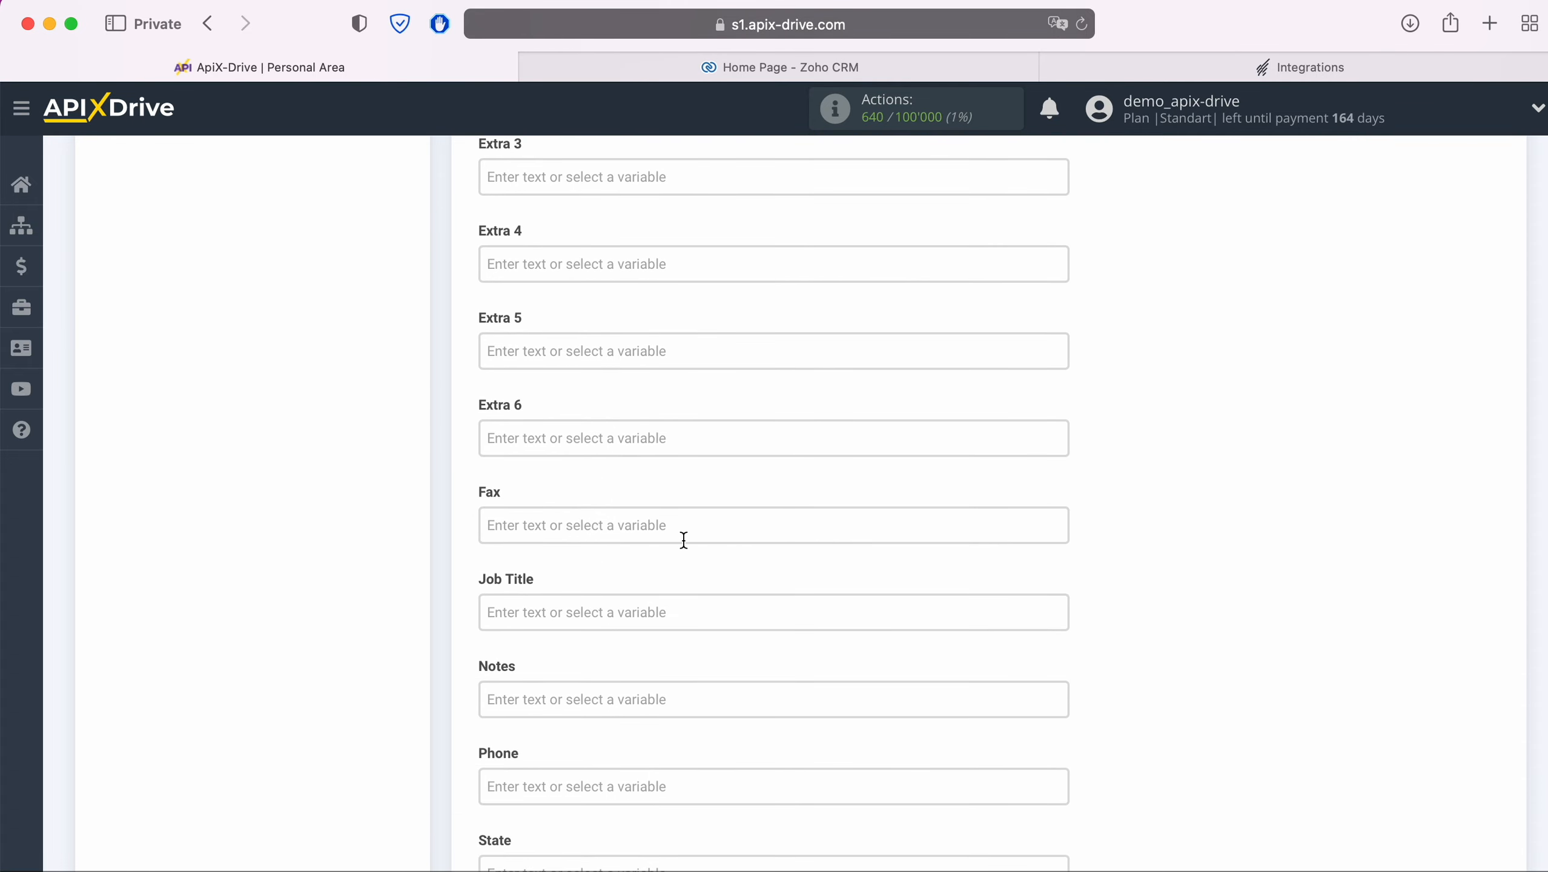
{"action": "left_click", "coordinate": [675, 537]}
{"action": "scroll", "coordinate": [793, 527], "scroll_direction": "down", "scroll_amount": 10}
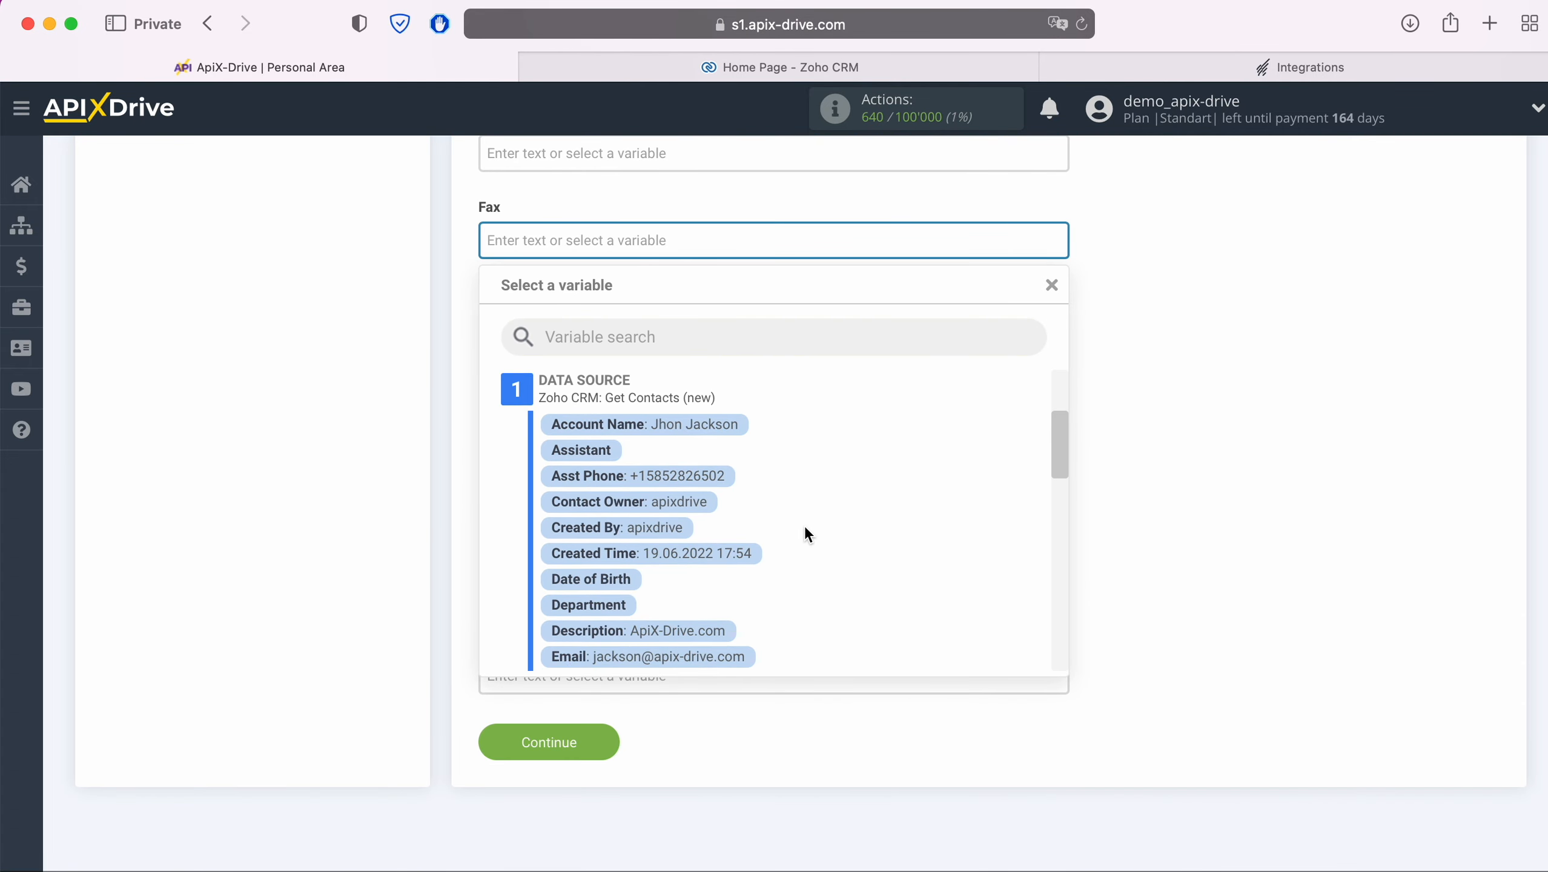
{"action": "scroll", "coordinate": [804, 535], "scroll_direction": "down", "scroll_amount": 2}
{"action": "left_click", "coordinate": [667, 581]}
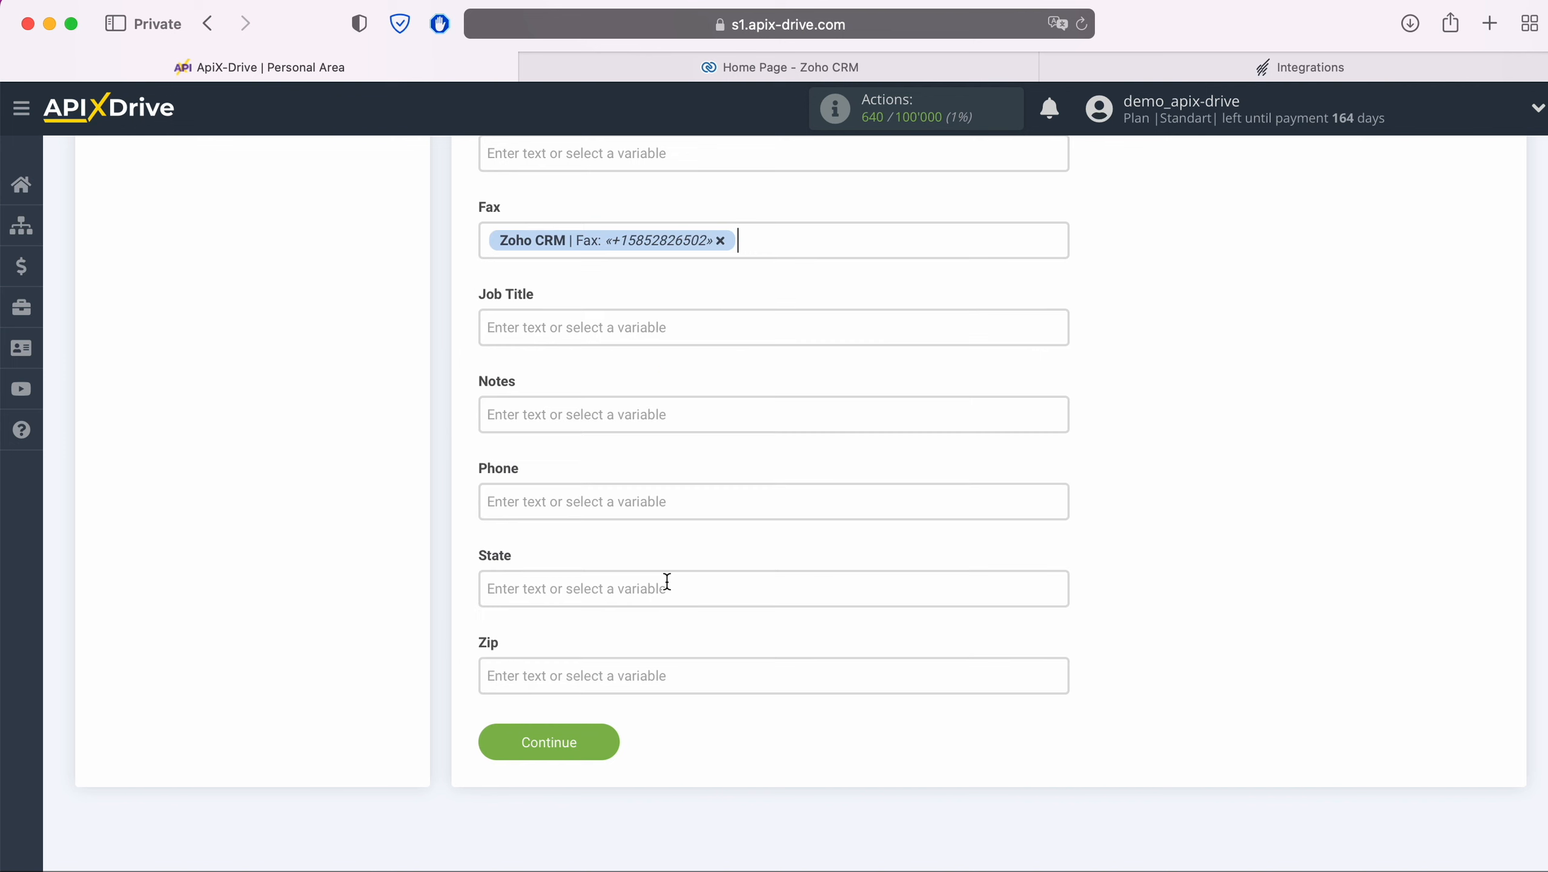
{"action": "left_click", "coordinate": [595, 332]}
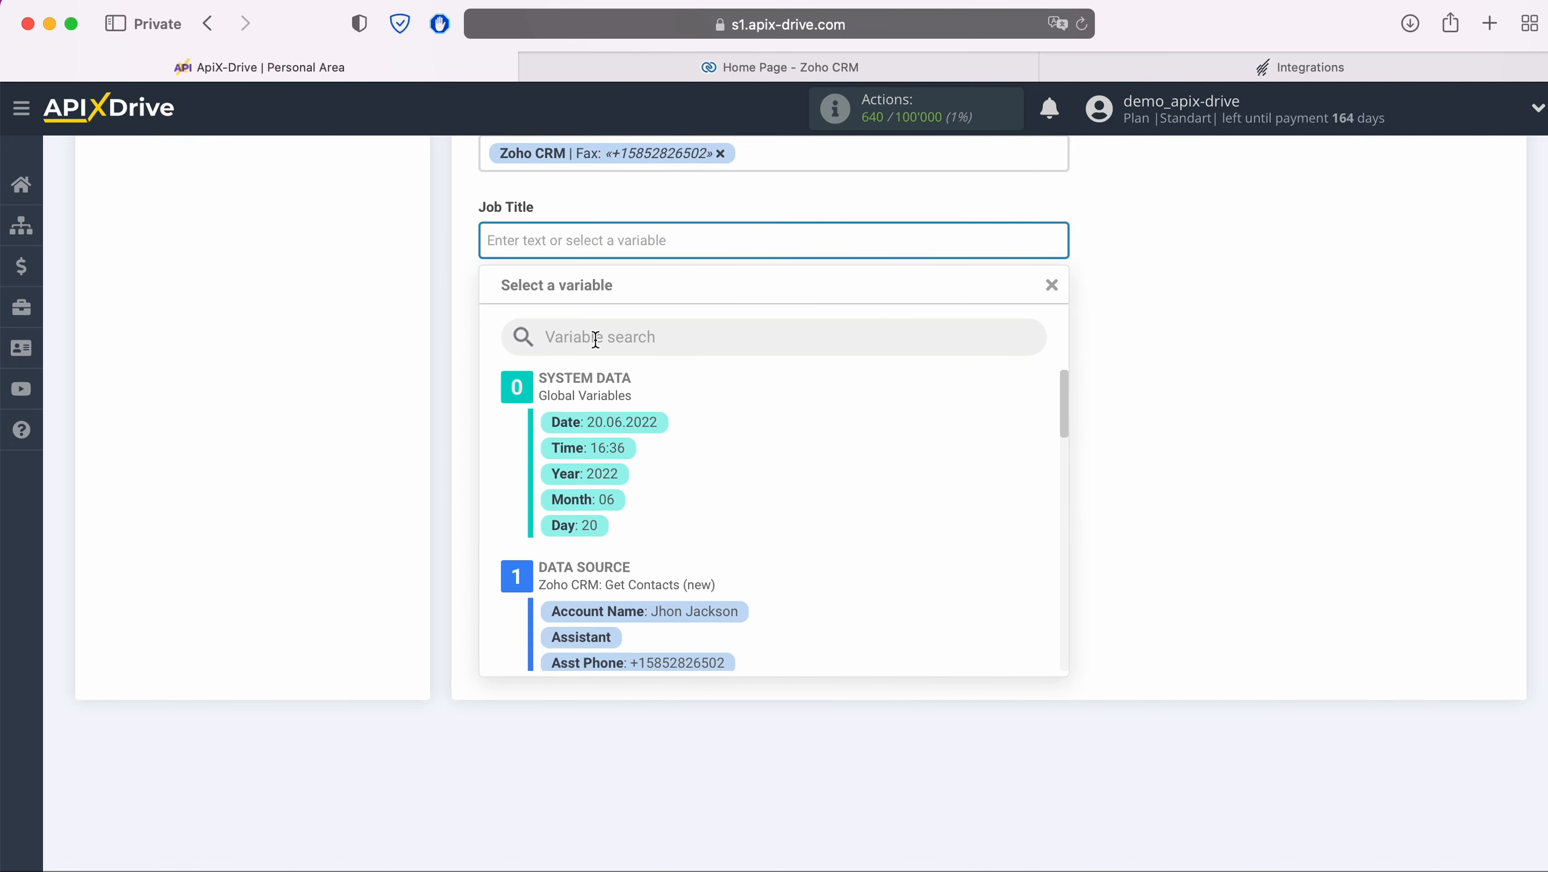
{"action": "type", "text": "N"}
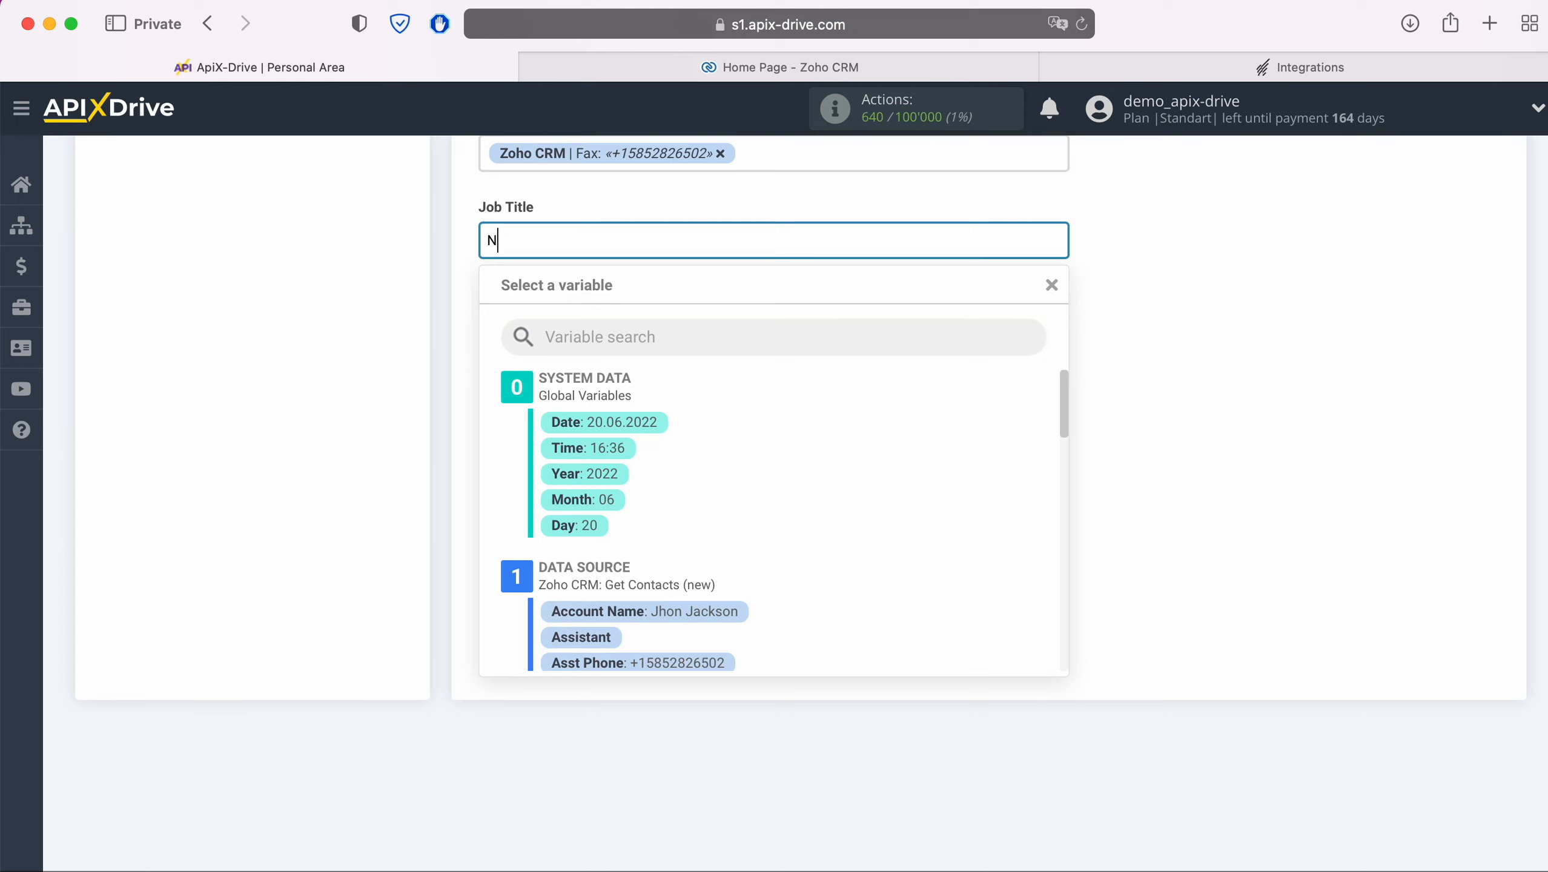
{"action": "type", "text": "ew Contact from ZohoCRM"}
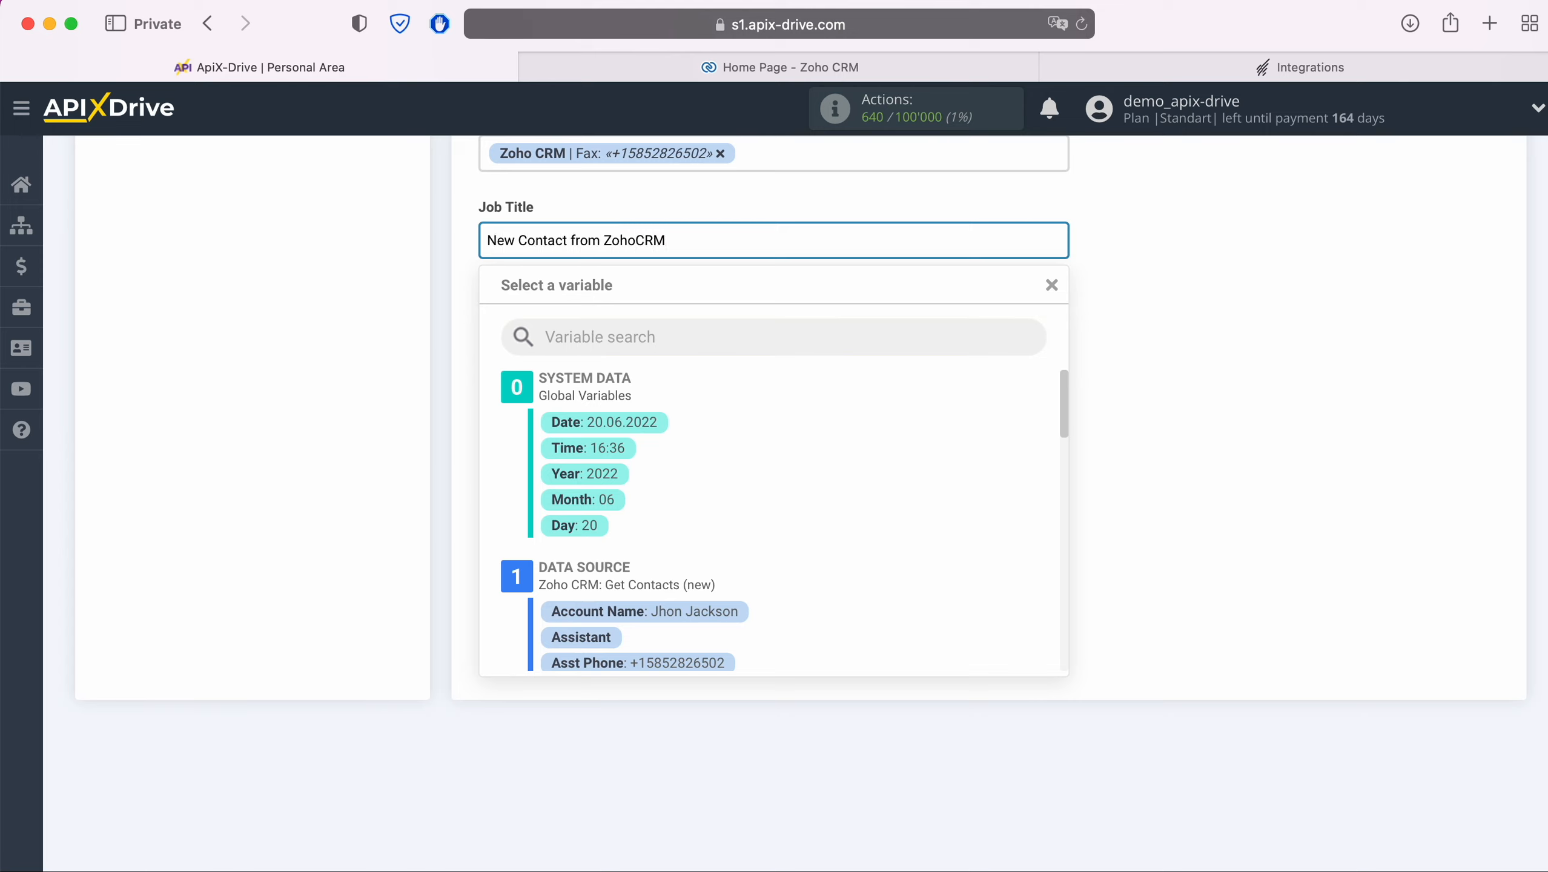
{"action": "left_click", "coordinate": [451, 391]}
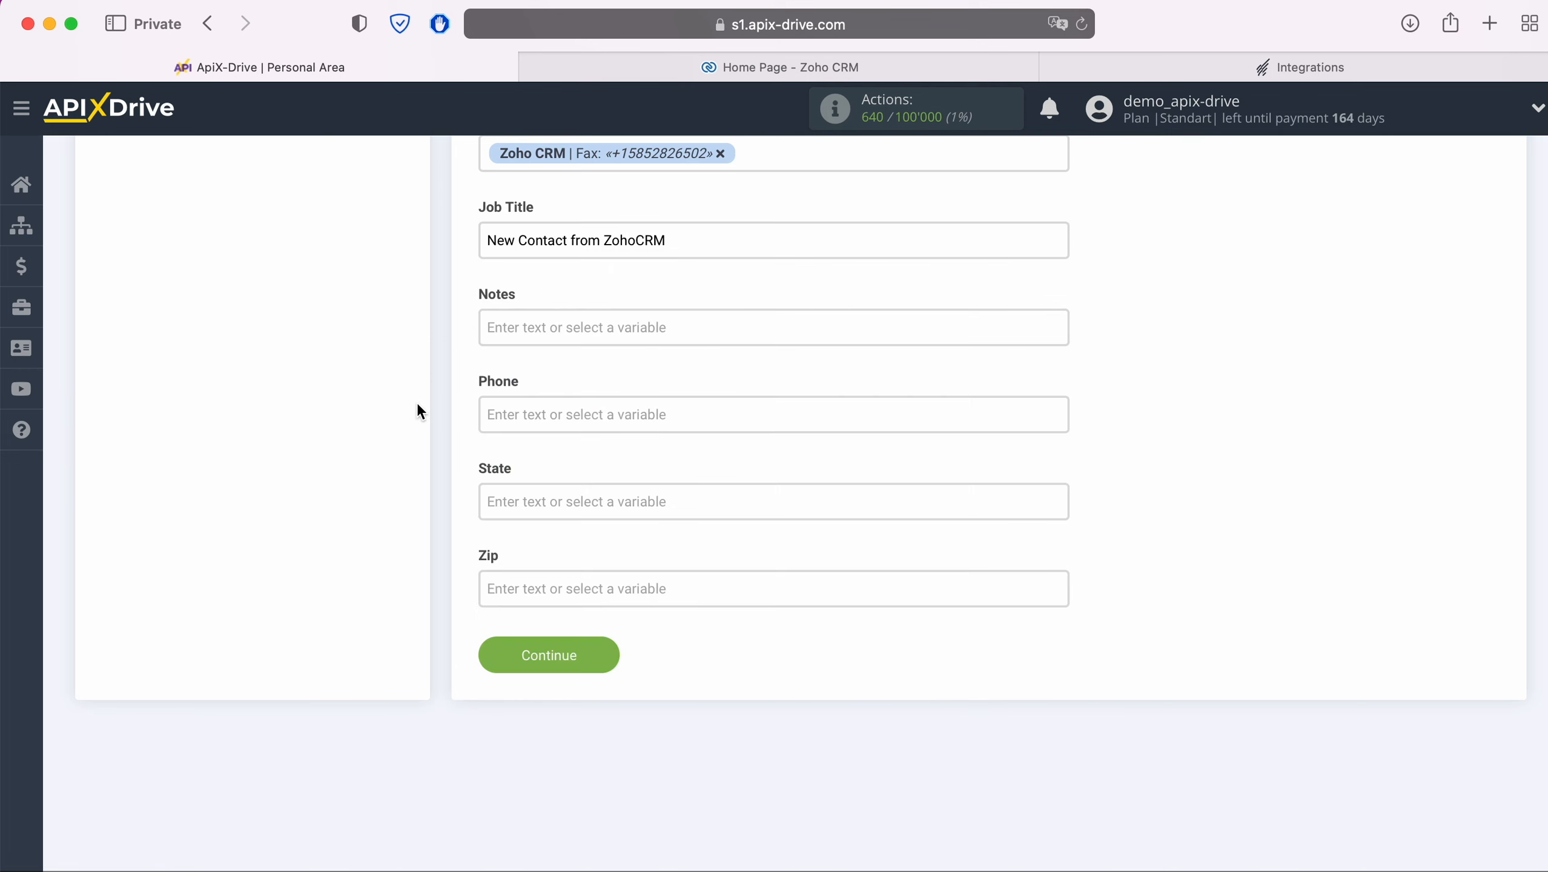
Step: Map Phone to Zoho CRM Mobile and save the field mapping
{"action": "left_click", "coordinate": [554, 411]}
{"action": "scroll", "coordinate": [882, 499], "scroll_direction": "down", "scroll_amount": 10}
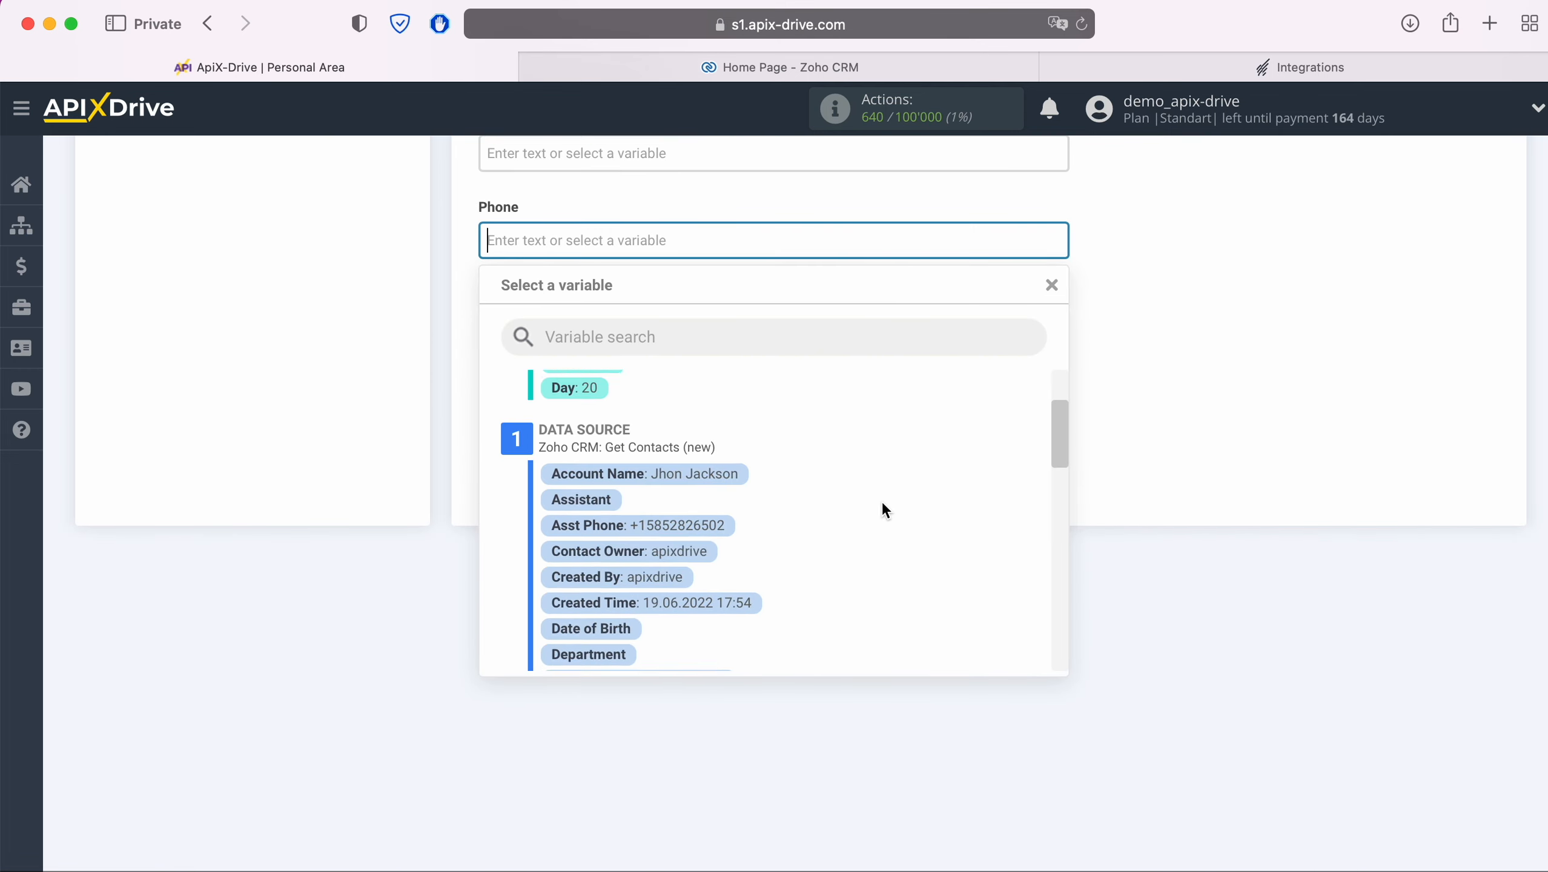
{"action": "scroll", "coordinate": [872, 516], "scroll_direction": "down", "scroll_amount": 8}
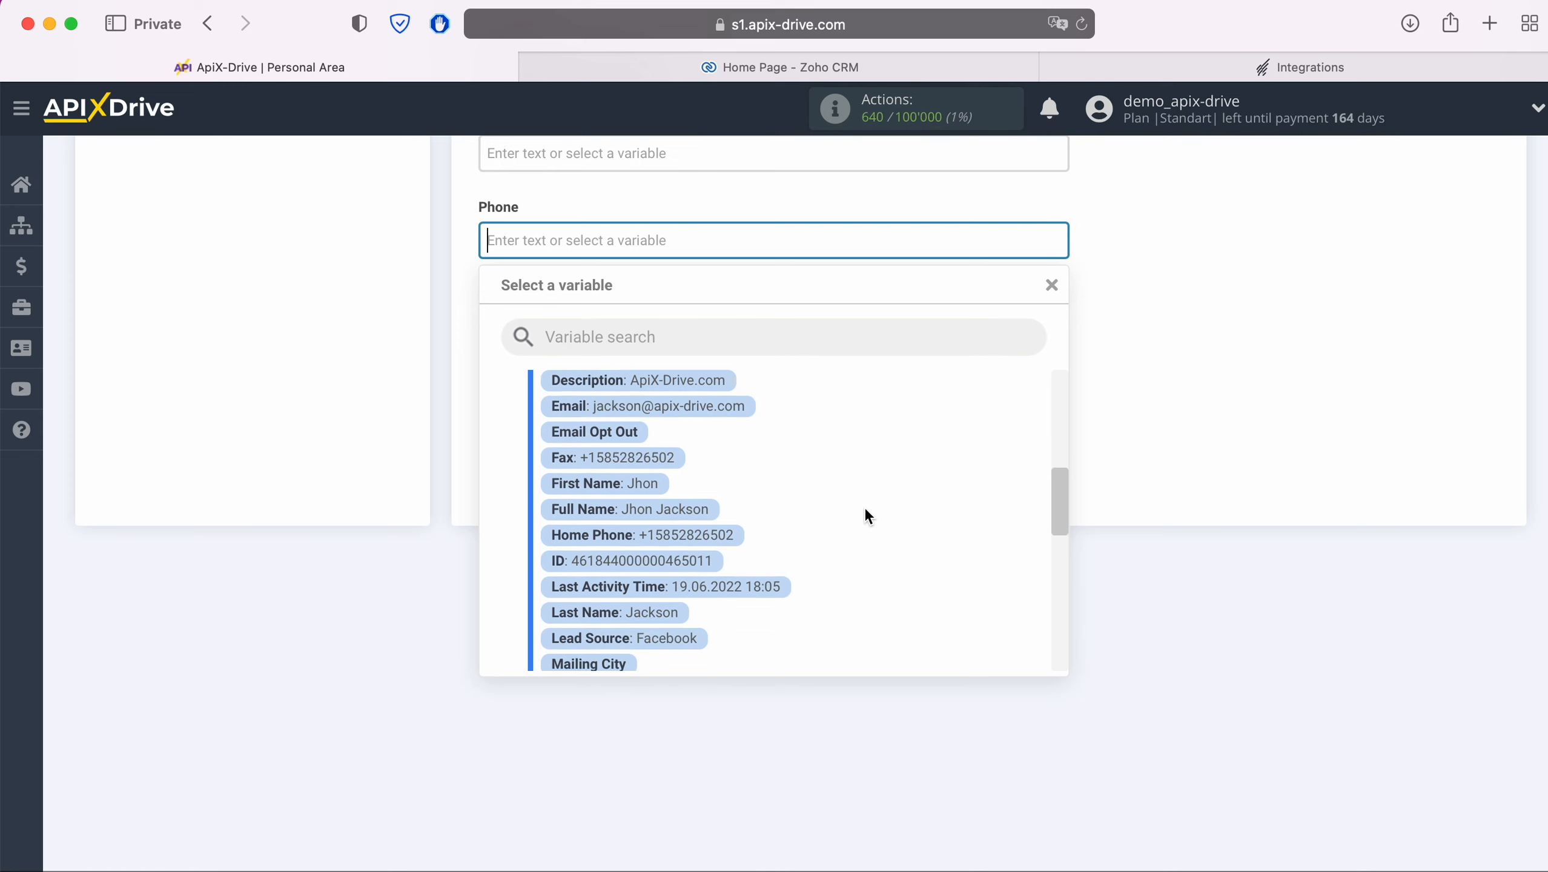
{"action": "scroll", "coordinate": [865, 516], "scroll_direction": "down", "scroll_amount": 1}
{"action": "left_click", "coordinate": [667, 569]}
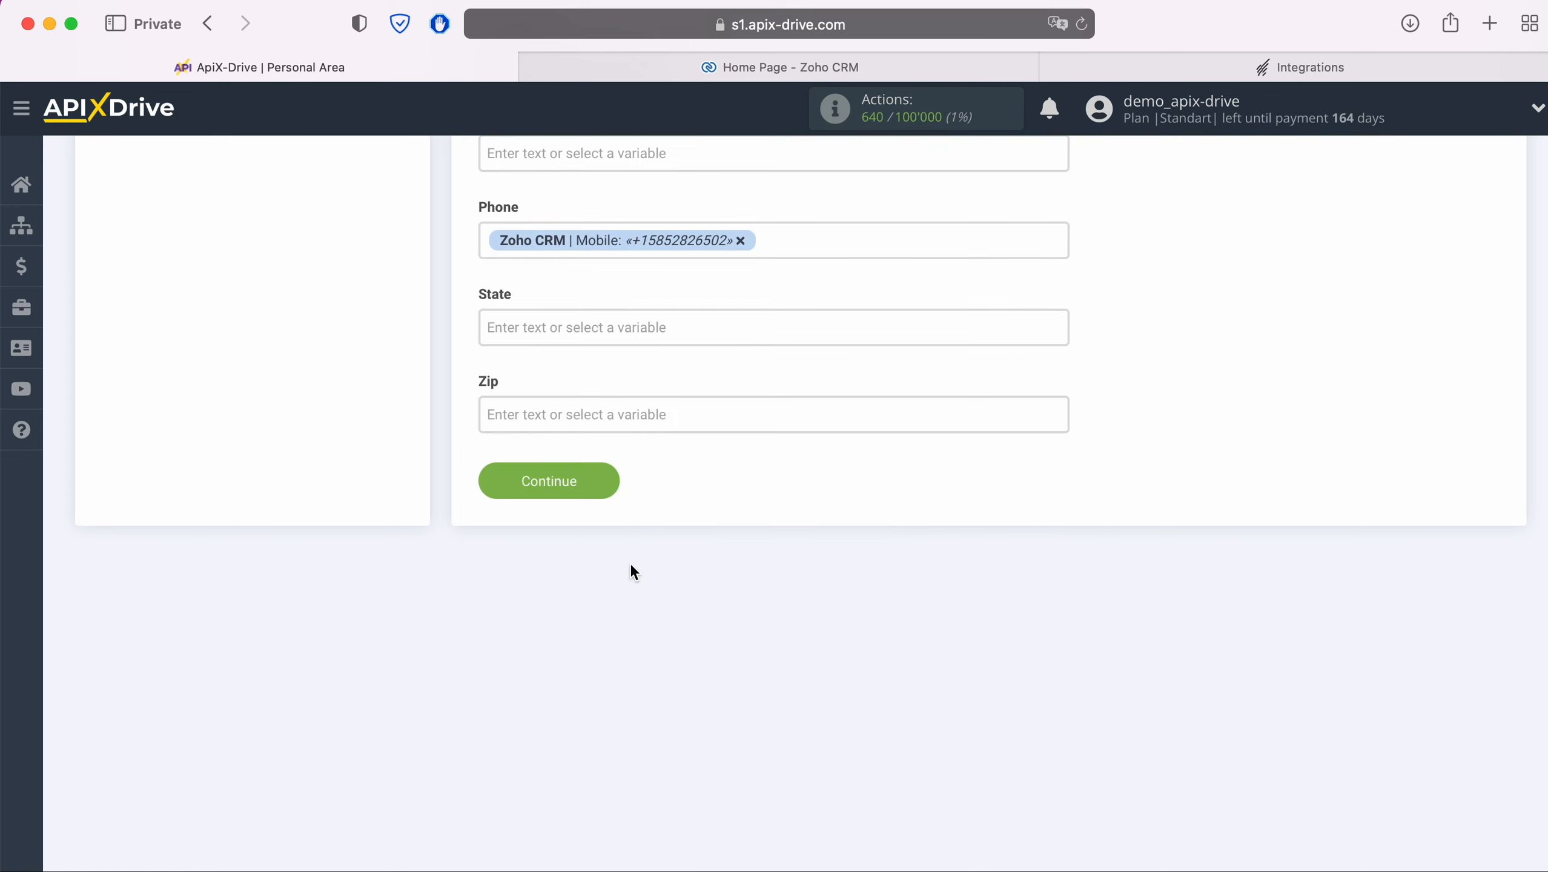
{"action": "left_click", "coordinate": [608, 480]}
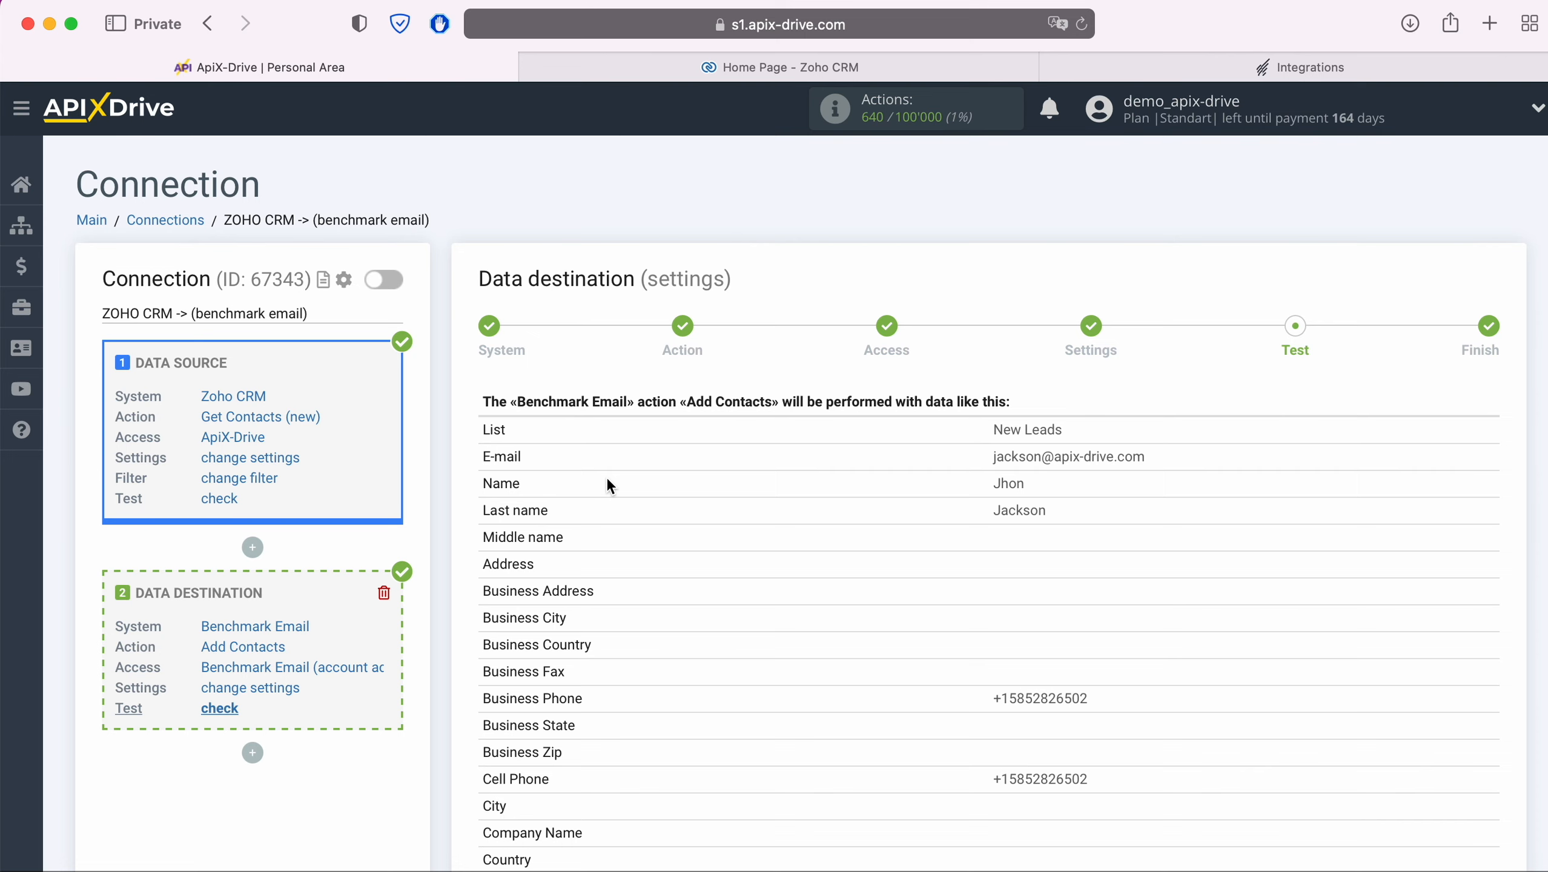
Step: Send the test contact to Benchmark Email and bring up the Benchmark Email dashboard
{"action": "scroll", "coordinate": [607, 478], "scroll_direction": "down", "scroll_amount": 10}
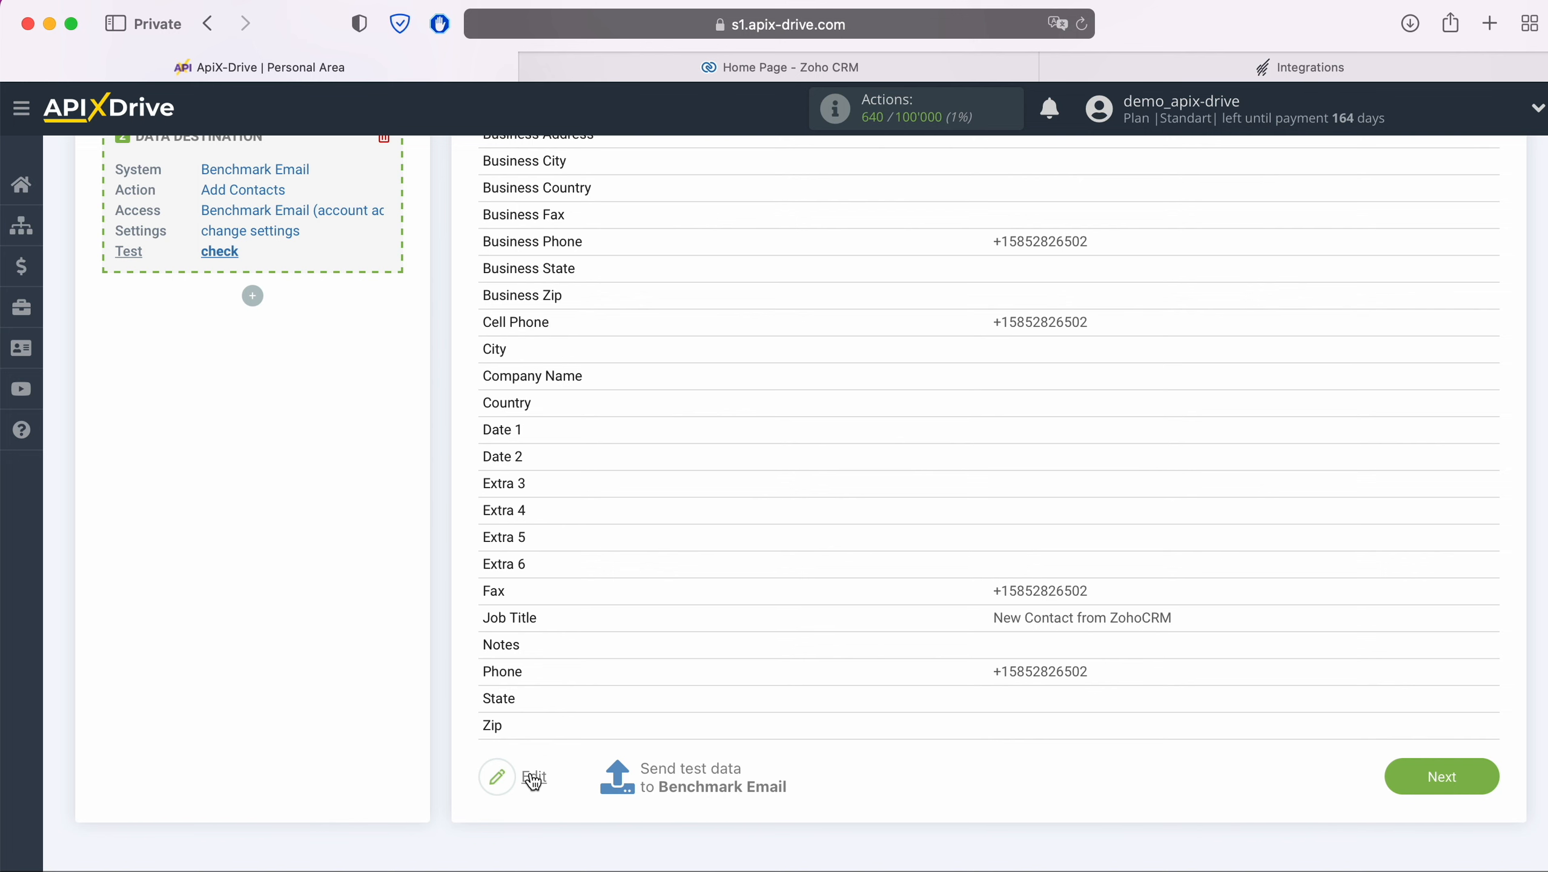
{"action": "left_click", "coordinate": [689, 771]}
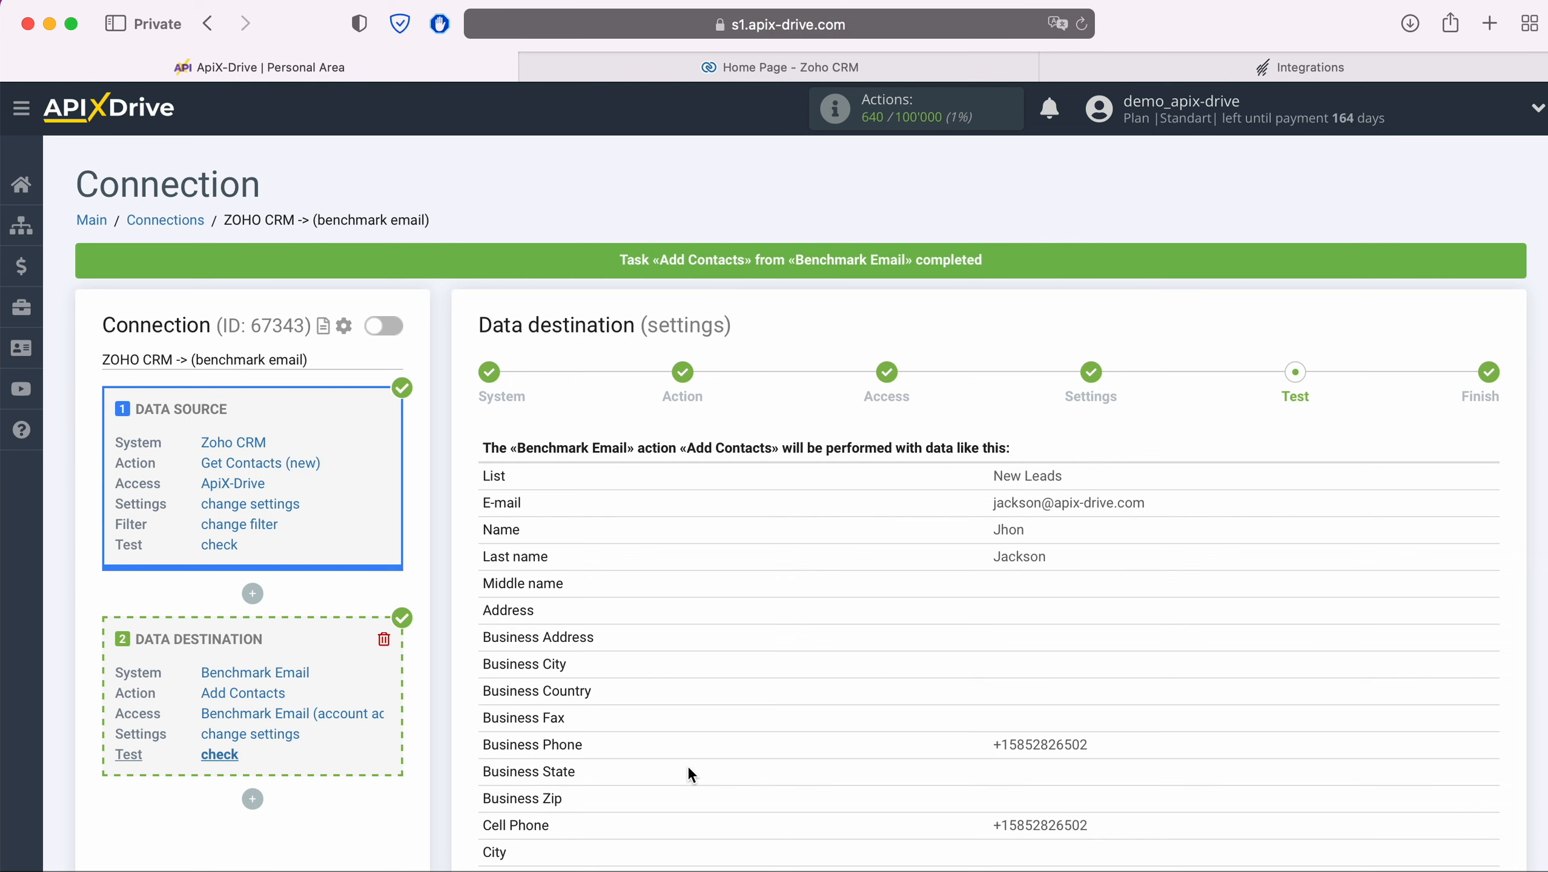
{"action": "left_click", "coordinate": [1098, 68]}
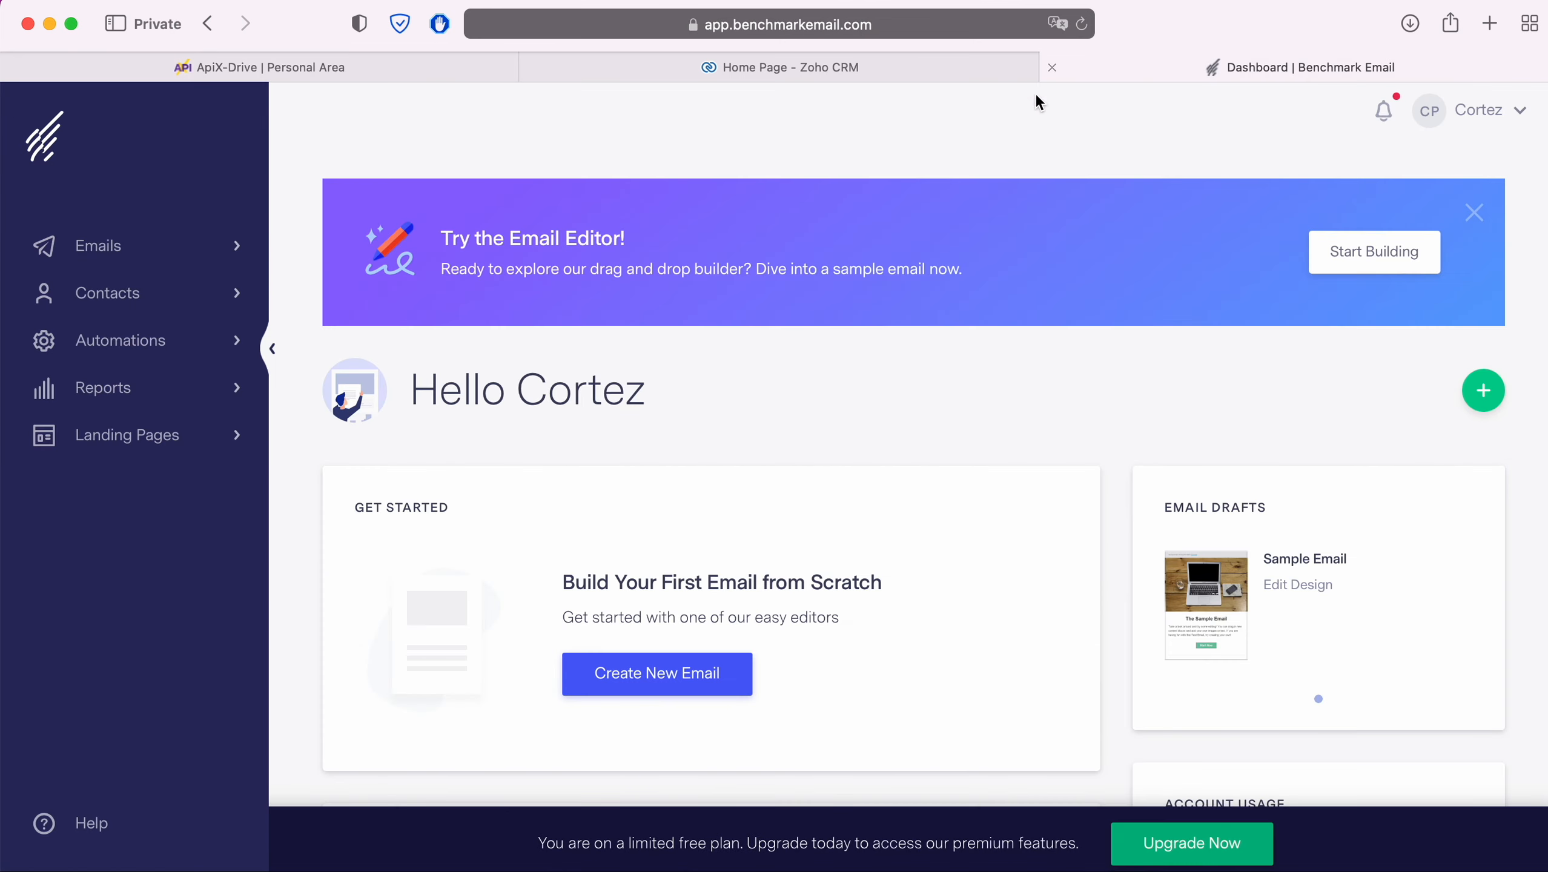
Step: Open the test contact in the New Leads list and check its phone numbers and Job Title 'New Contact from ZohoCRM'
{"action": "left_click", "coordinate": [104, 296]}
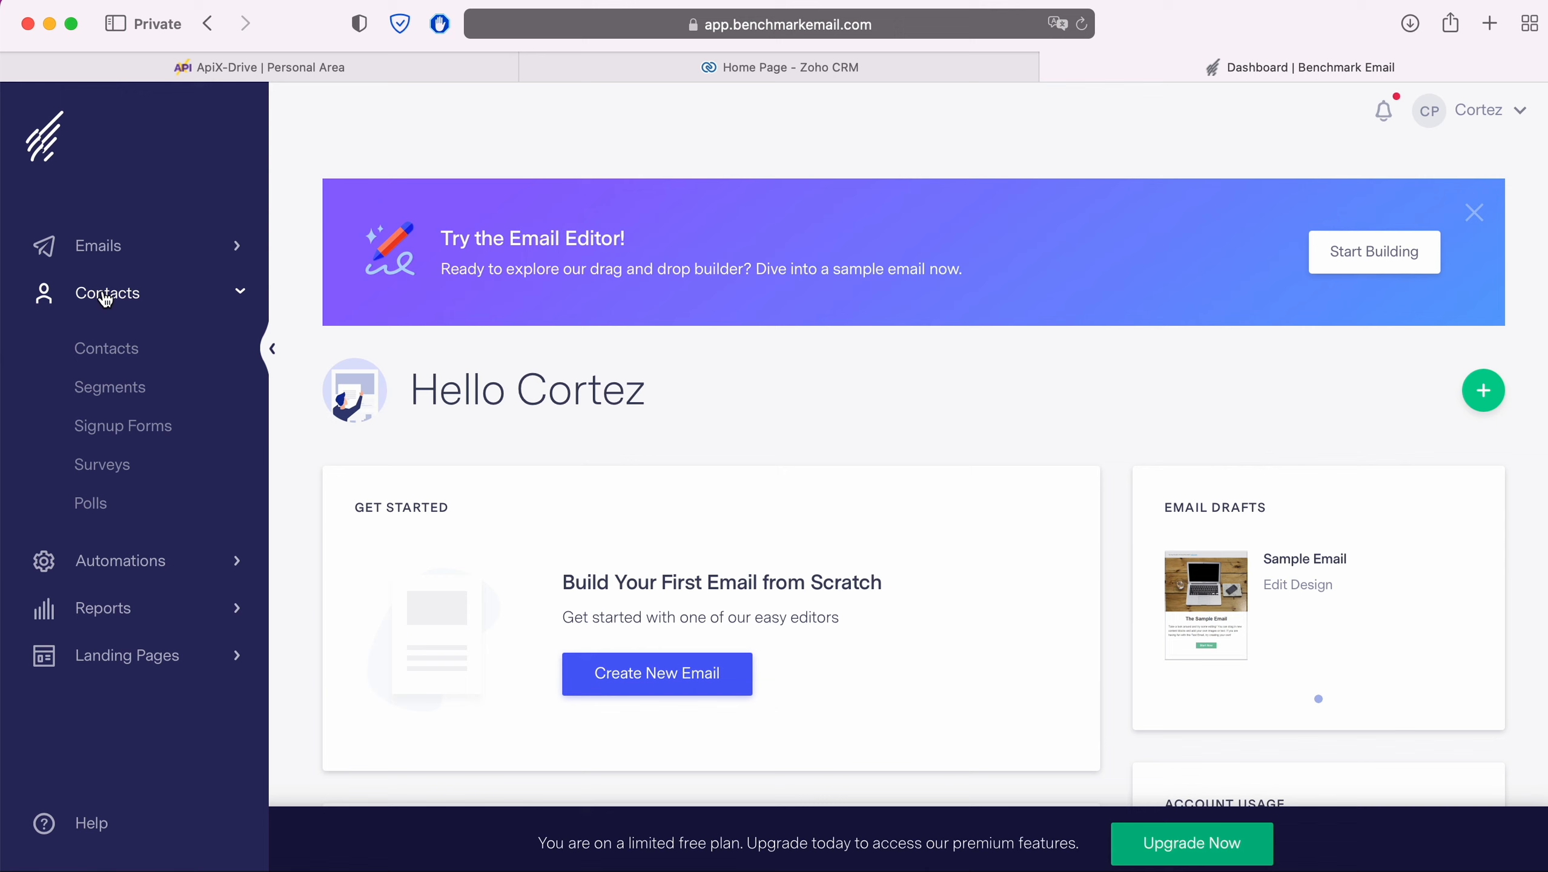
{"action": "left_click", "coordinate": [106, 347]}
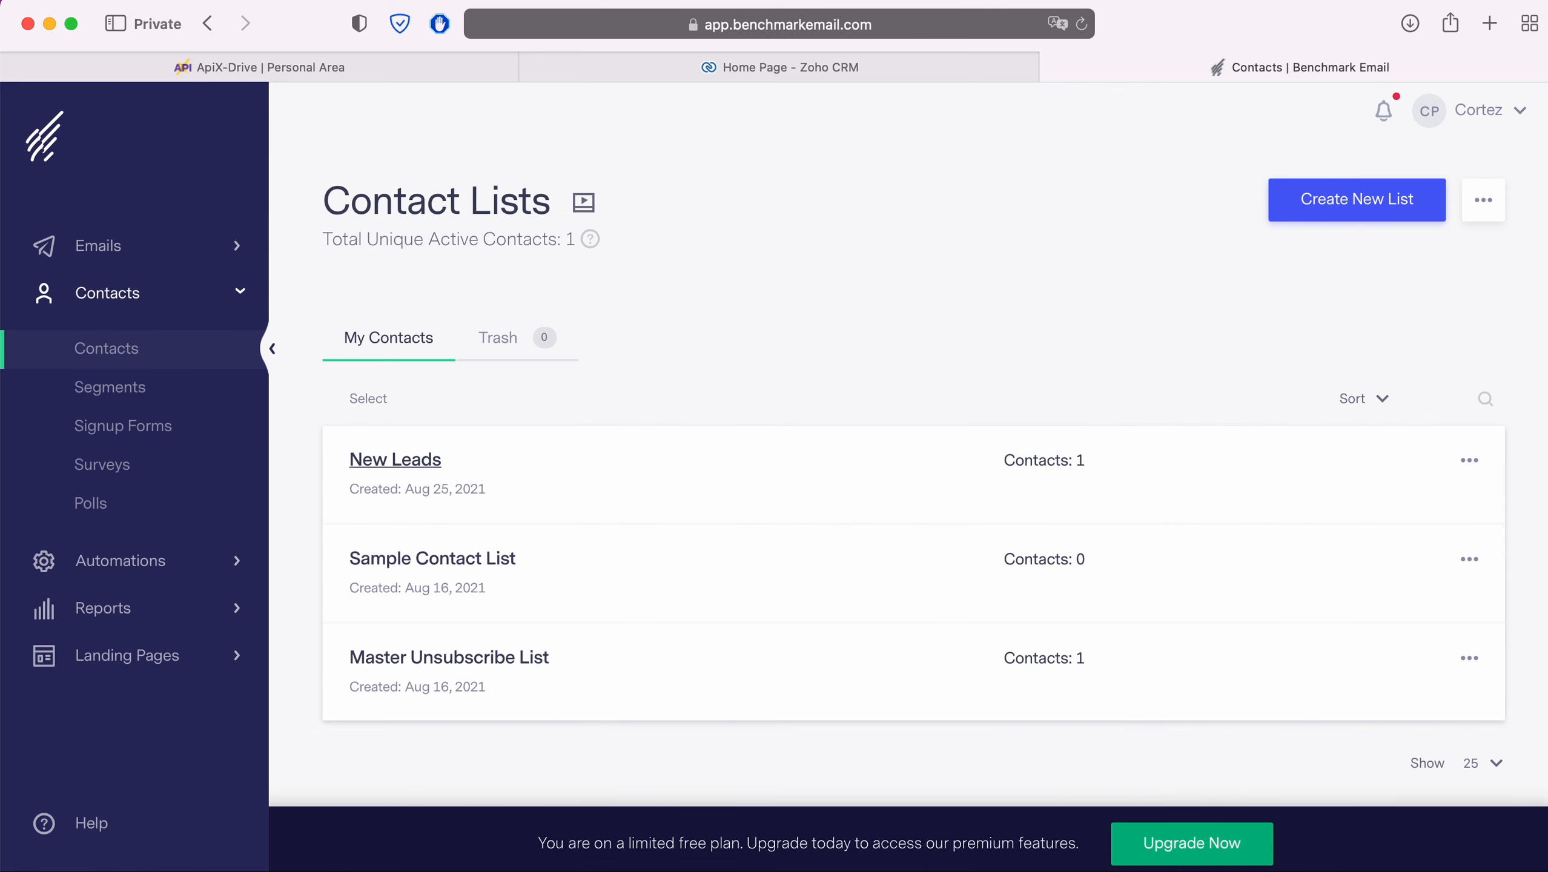
{"action": "left_click", "coordinate": [400, 458]}
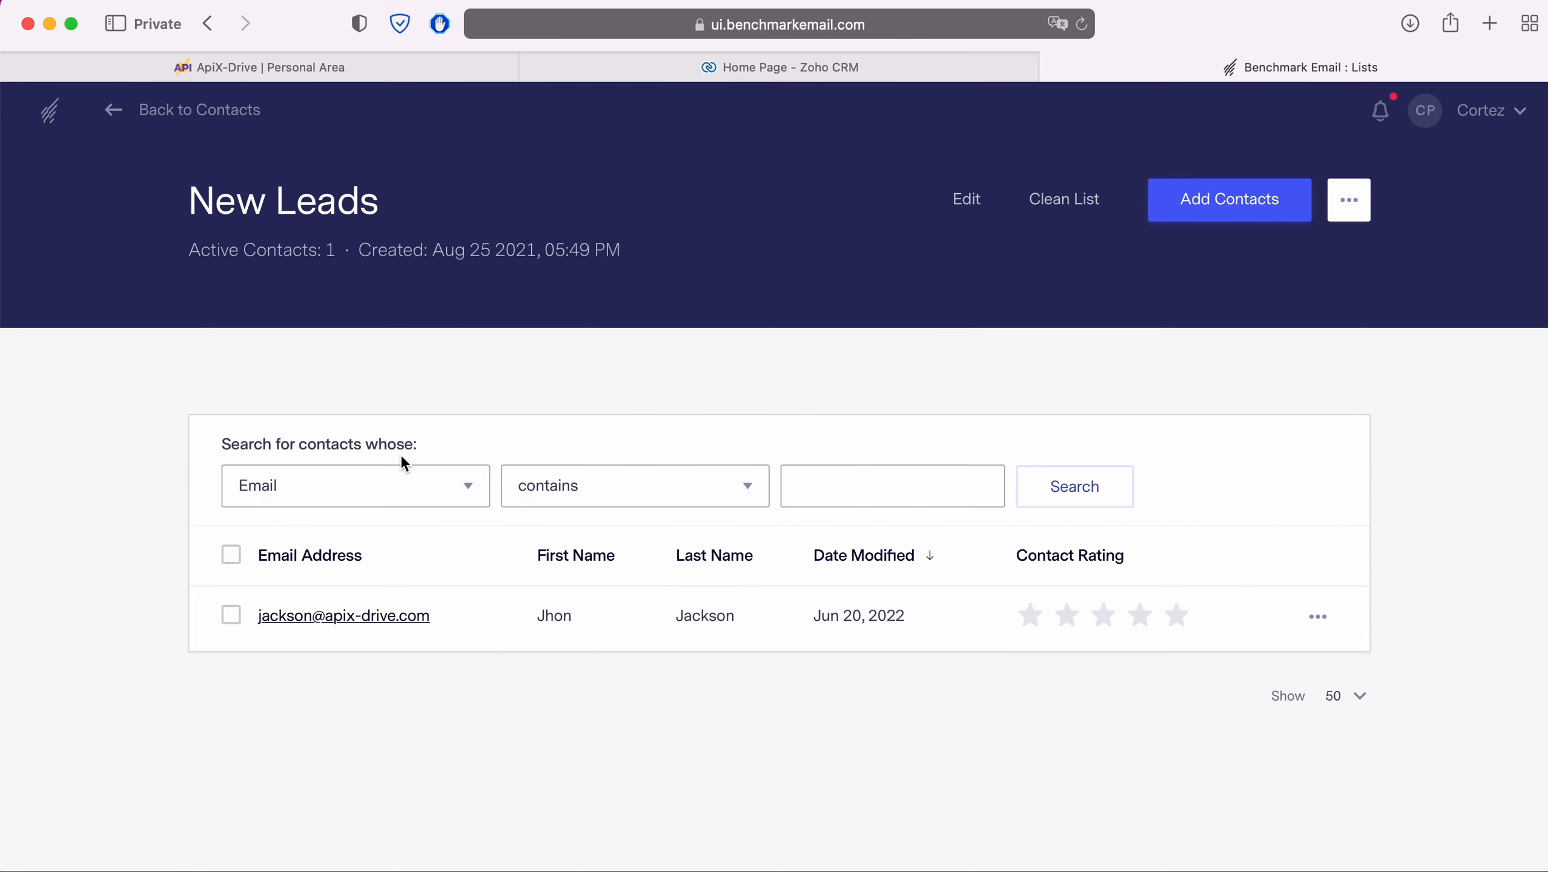
{"action": "left_click", "coordinate": [387, 617]}
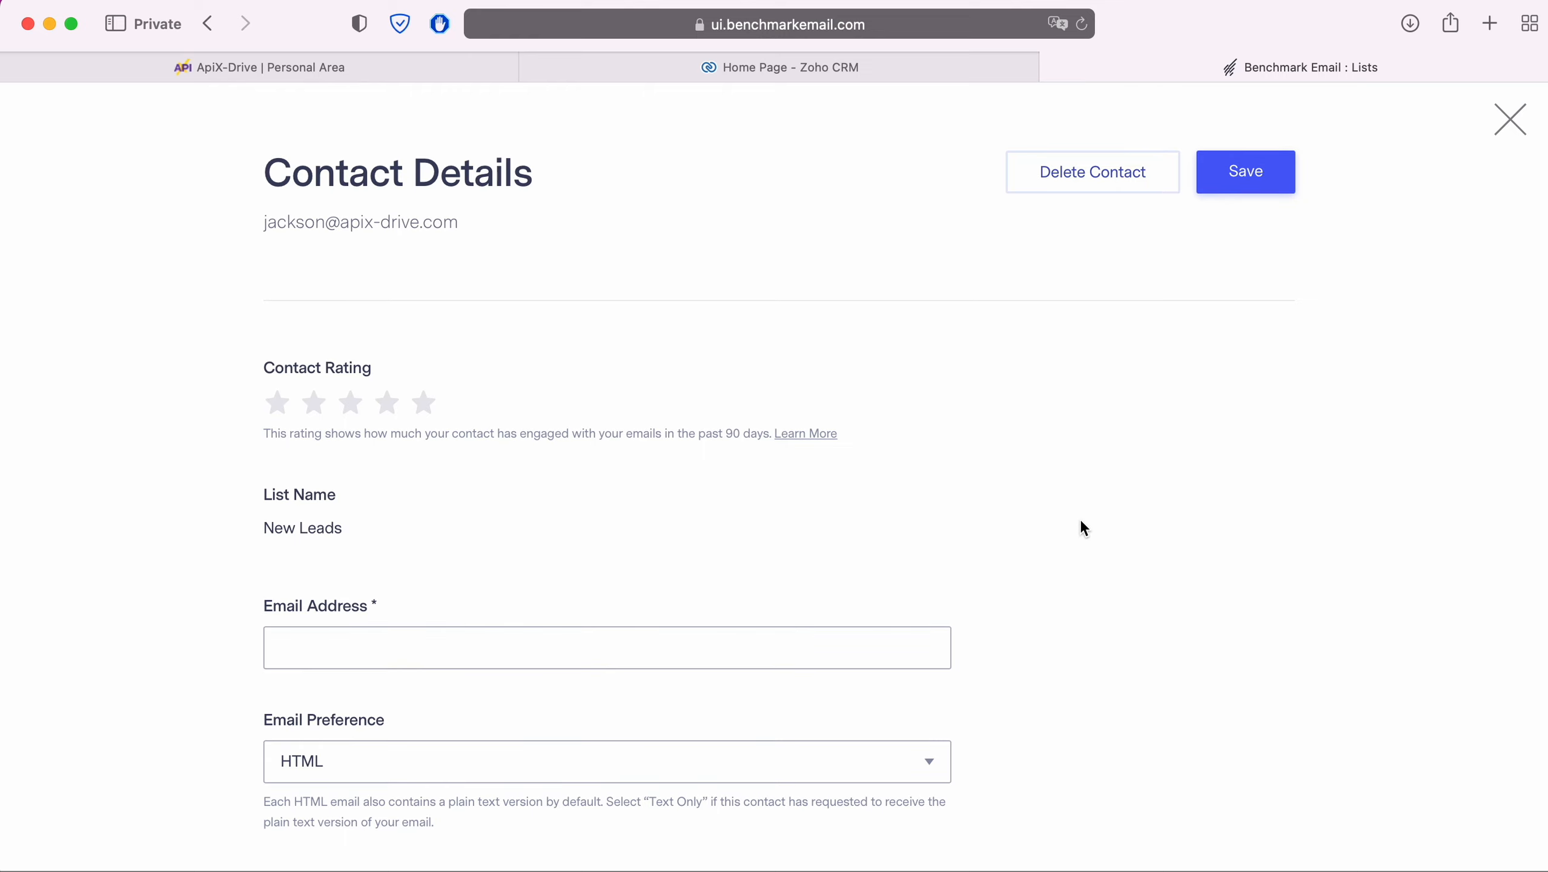
{"action": "scroll", "coordinate": [1080, 524], "scroll_direction": "down", "scroll_amount": 7}
{"action": "scroll", "coordinate": [1079, 524], "scroll_direction": "down", "scroll_amount": 7}
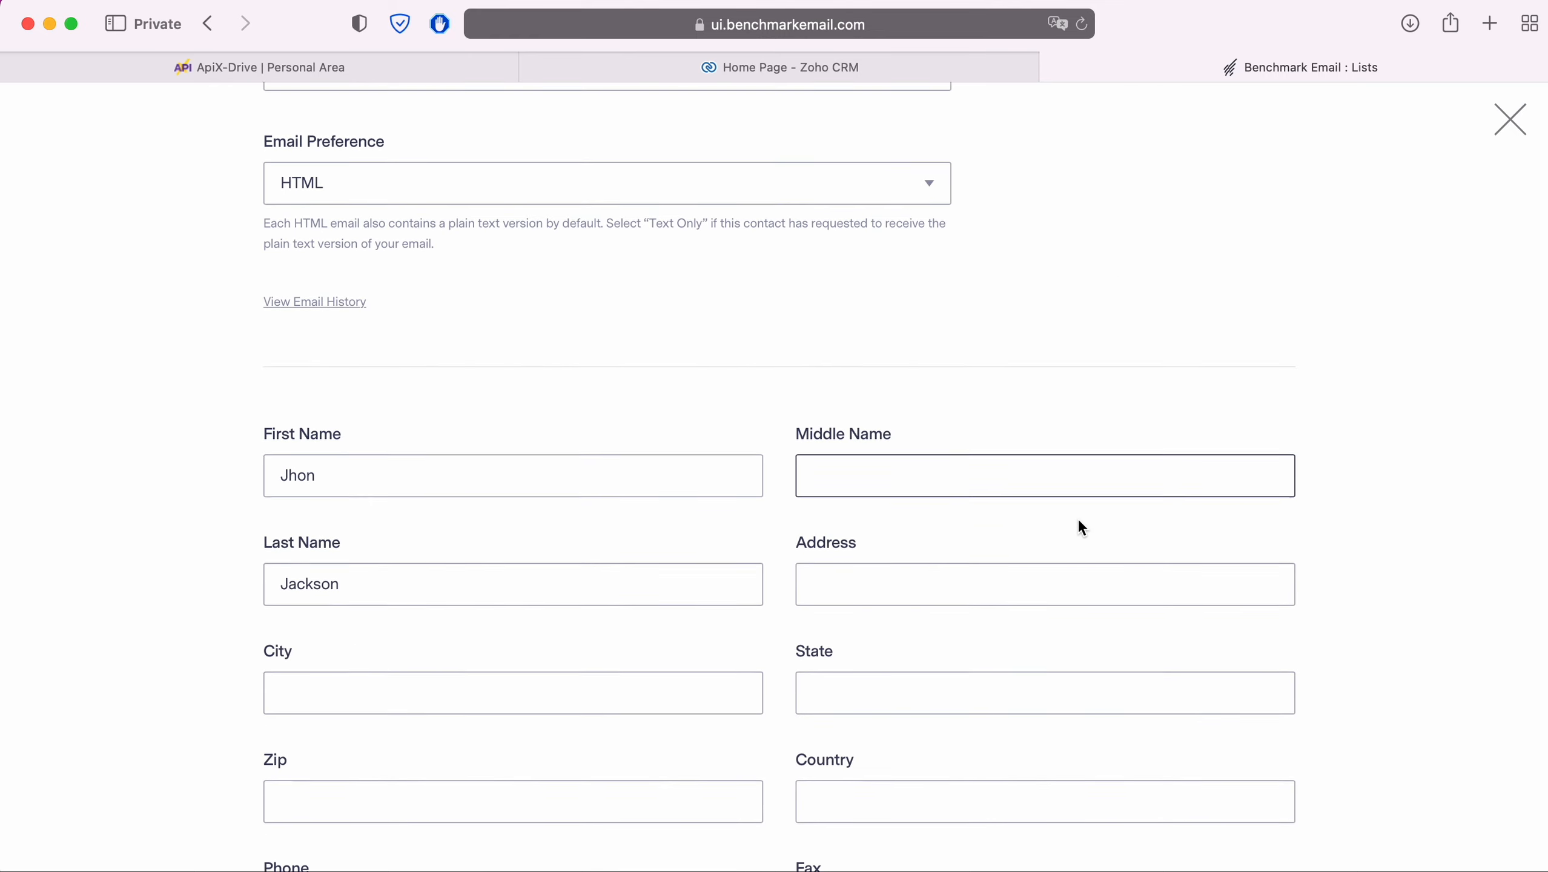
{"action": "scroll", "coordinate": [1077, 522], "scroll_direction": "down", "scroll_amount": 4}
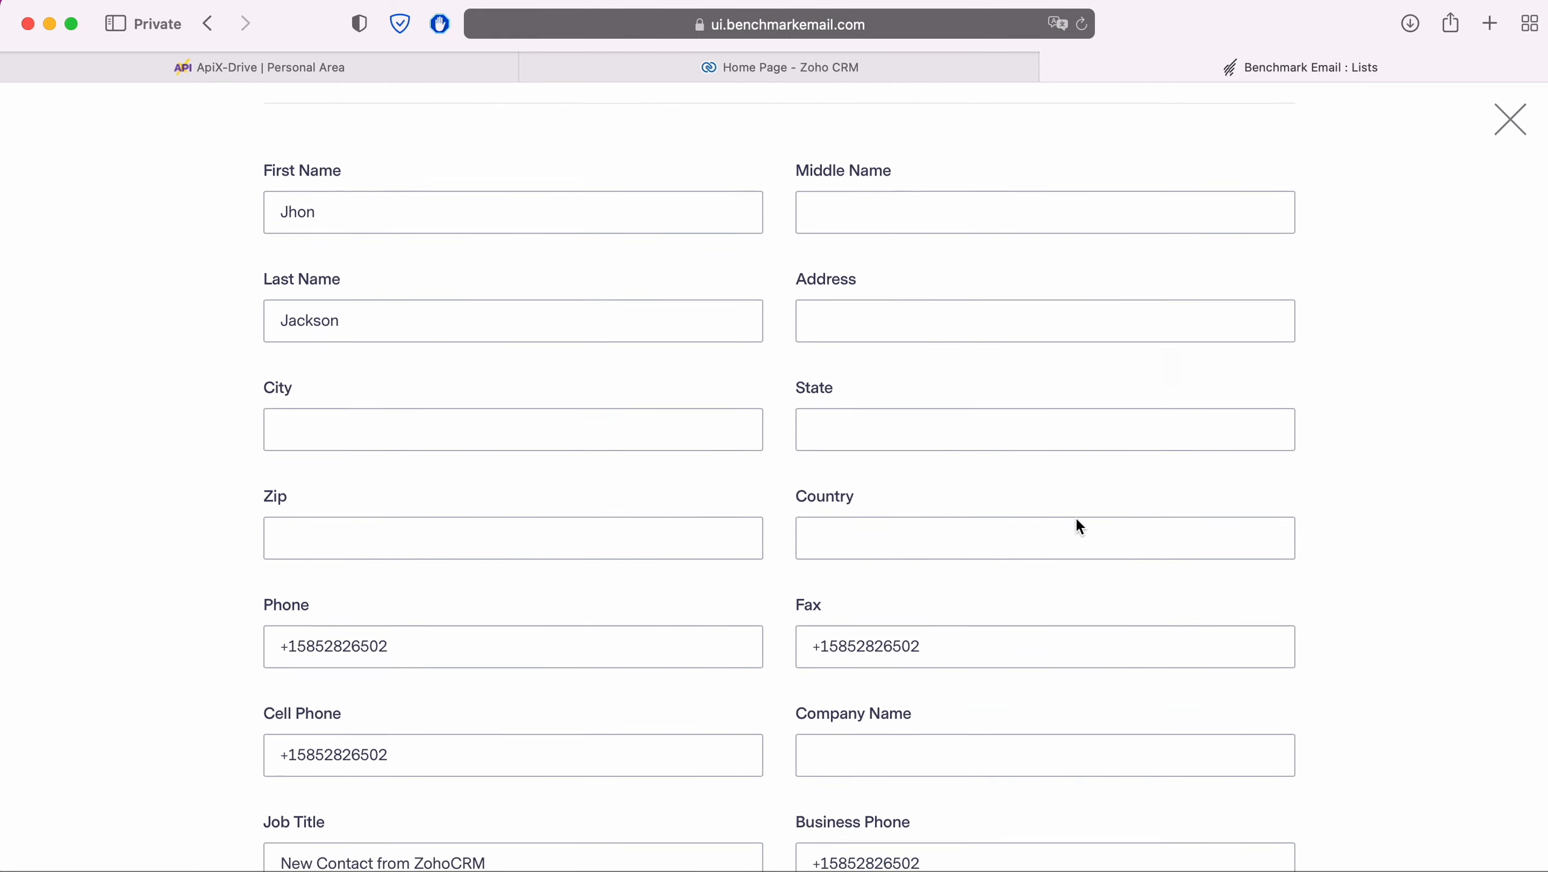
{"action": "scroll", "coordinate": [1077, 520], "scroll_direction": "down", "scroll_amount": 6}
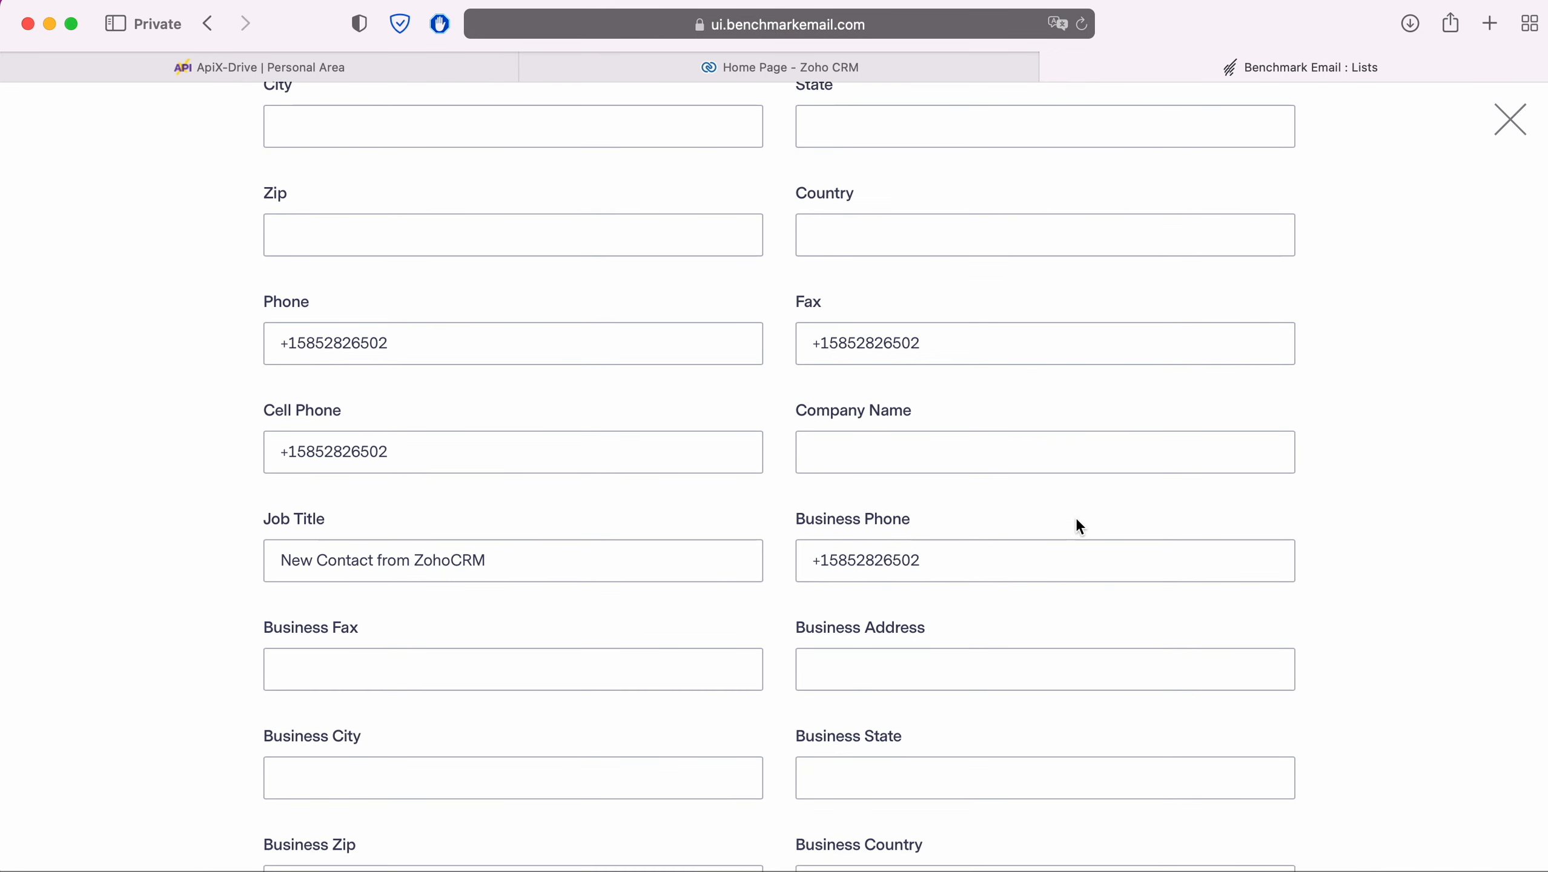
{"action": "scroll", "coordinate": [1077, 523], "scroll_direction": "down", "scroll_amount": 6}
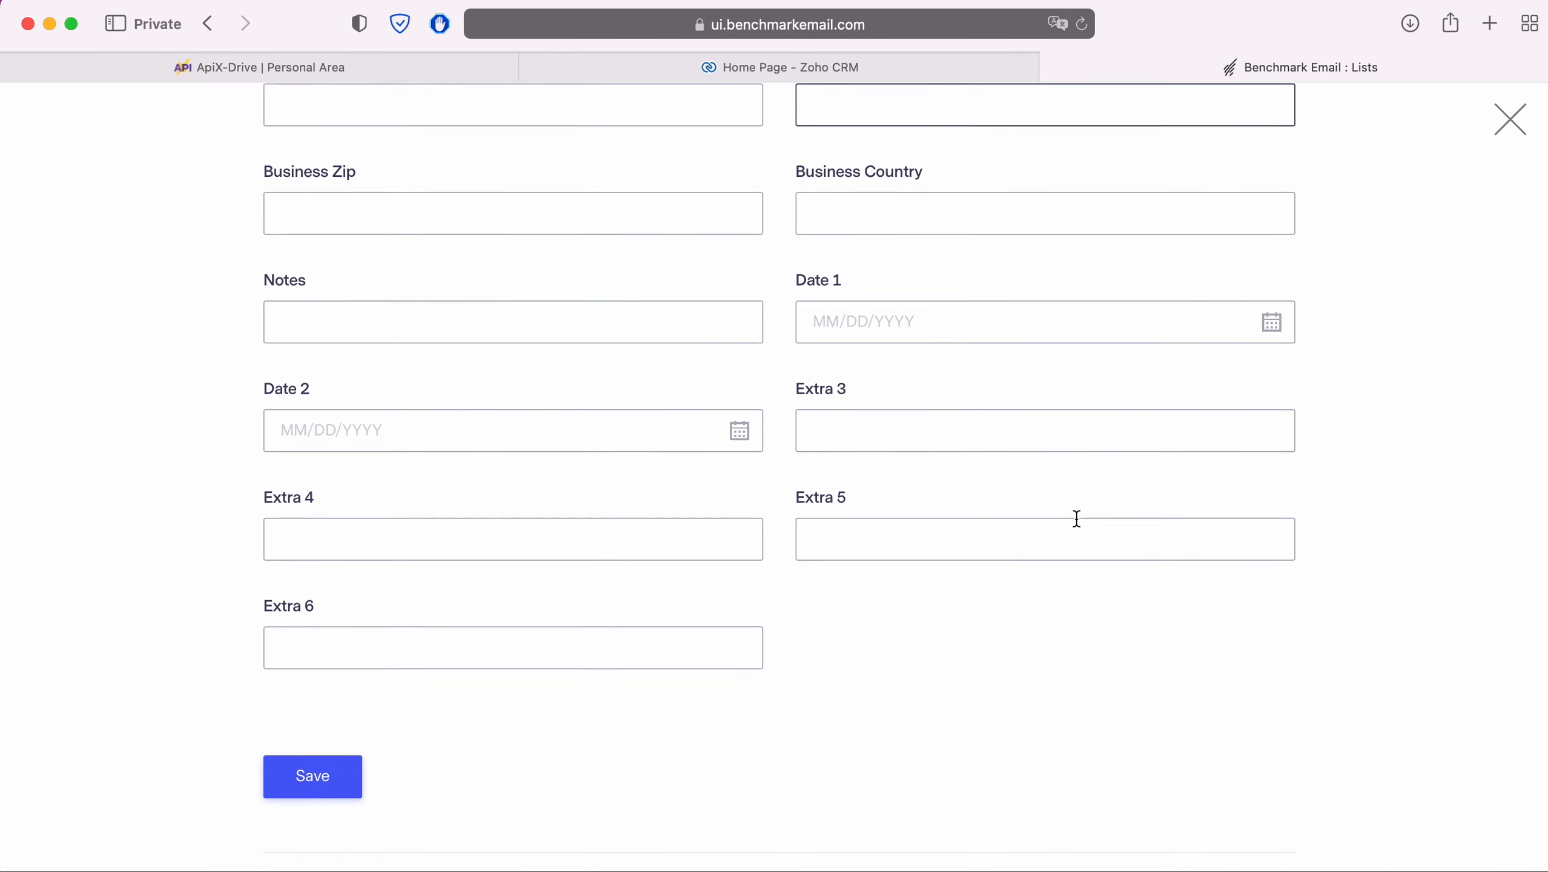
{"action": "scroll", "coordinate": [1077, 519], "scroll_direction": "up", "scroll_amount": 10}
{"action": "scroll", "coordinate": [1075, 519], "scroll_direction": "up", "scroll_amount": 10}
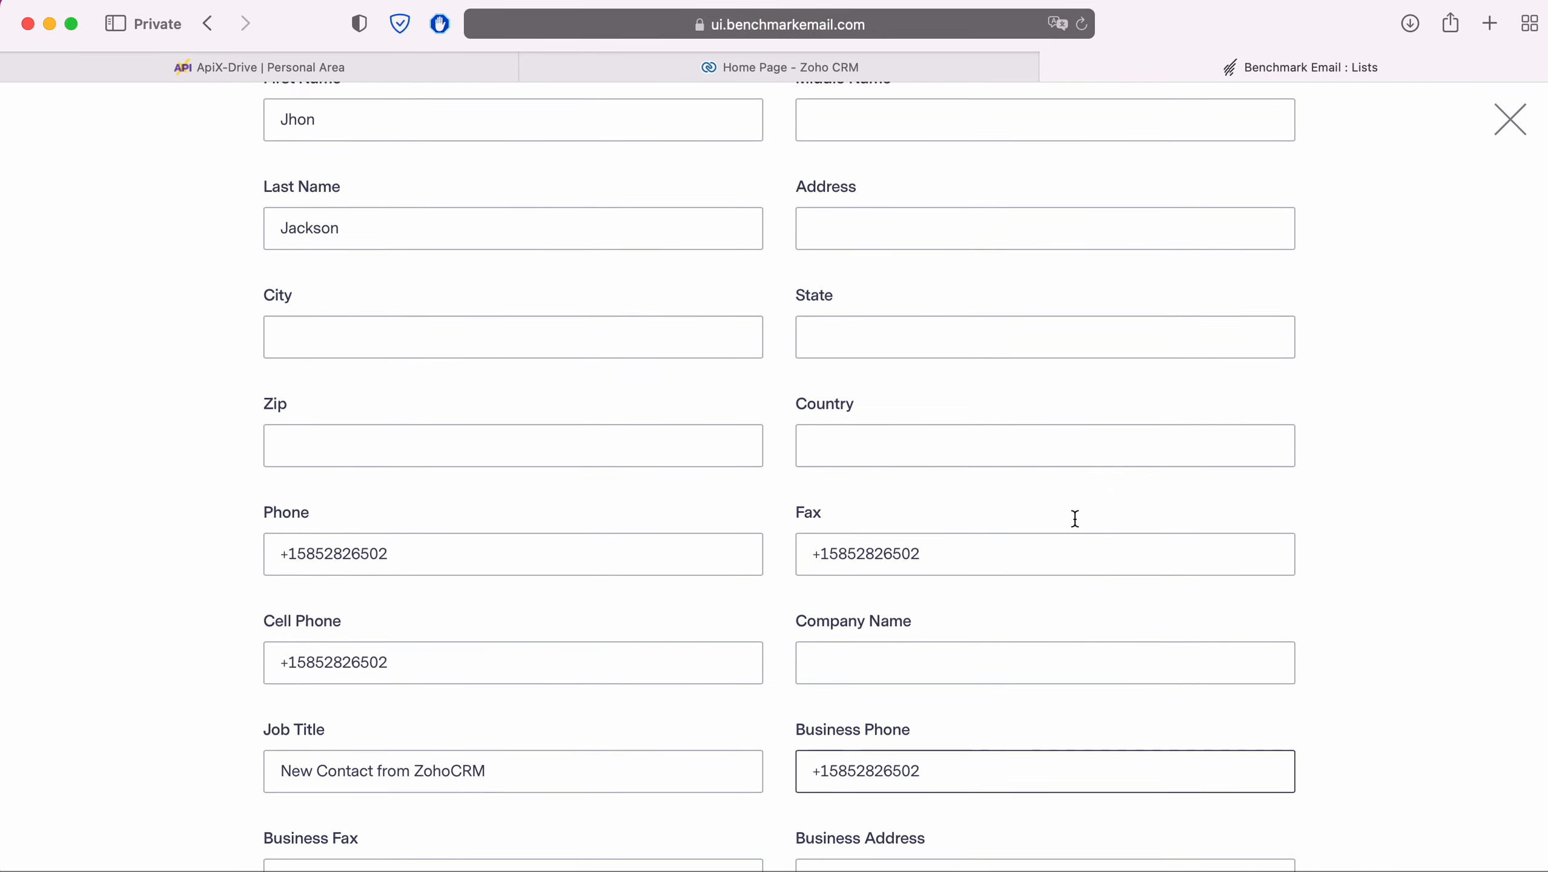
{"action": "scroll", "coordinate": [1075, 522], "scroll_direction": "up", "scroll_amount": 6}
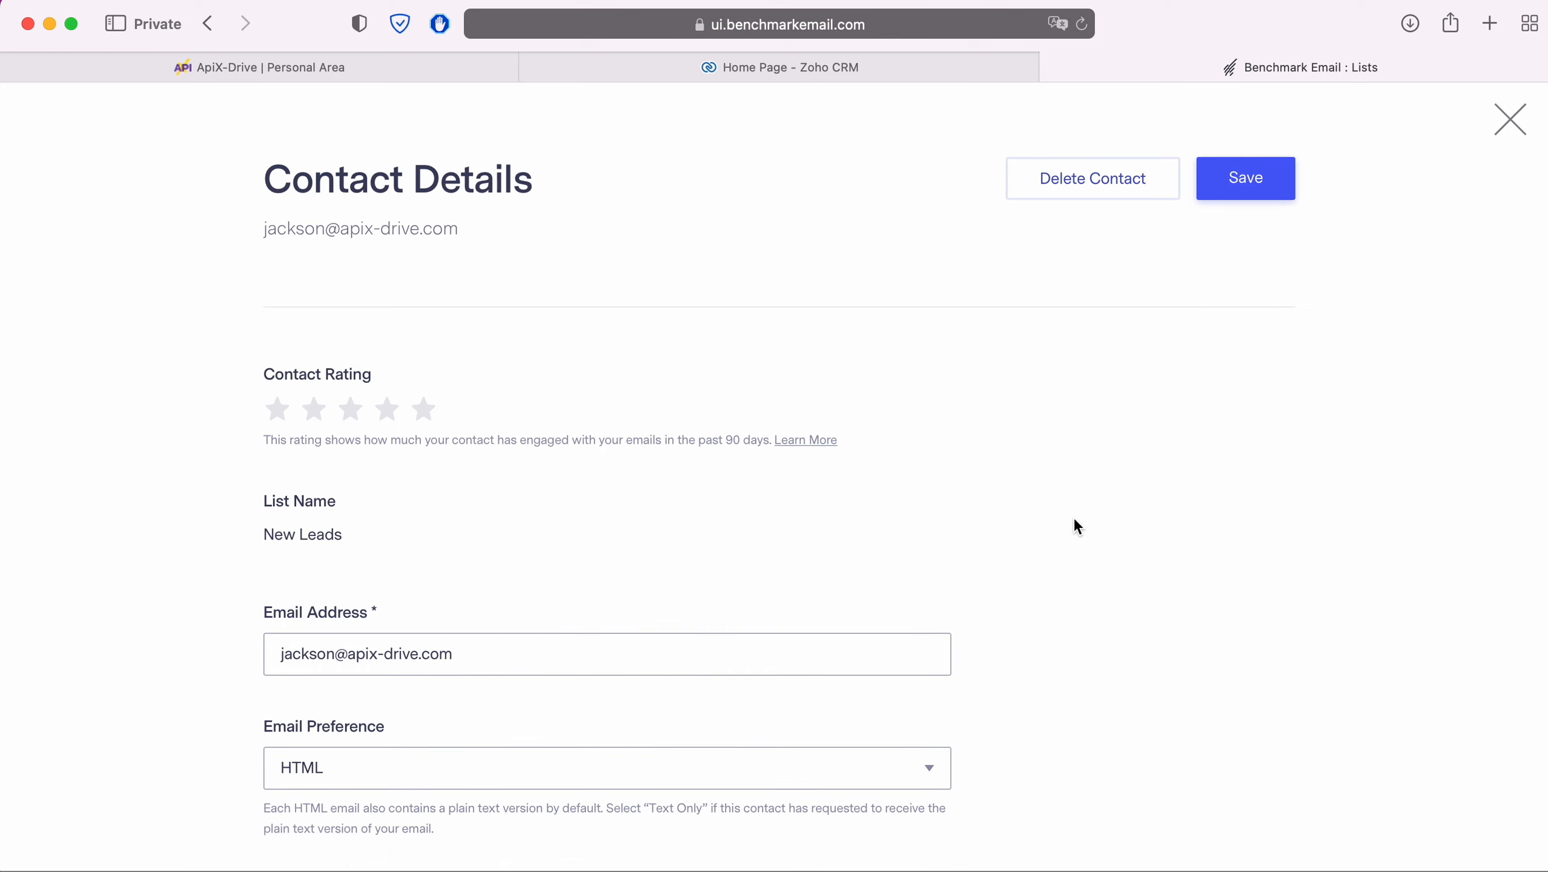
Step: Back in ApiX-Drive, finish the connection and enable automatic updates
{"action": "left_click", "coordinate": [341, 70]}
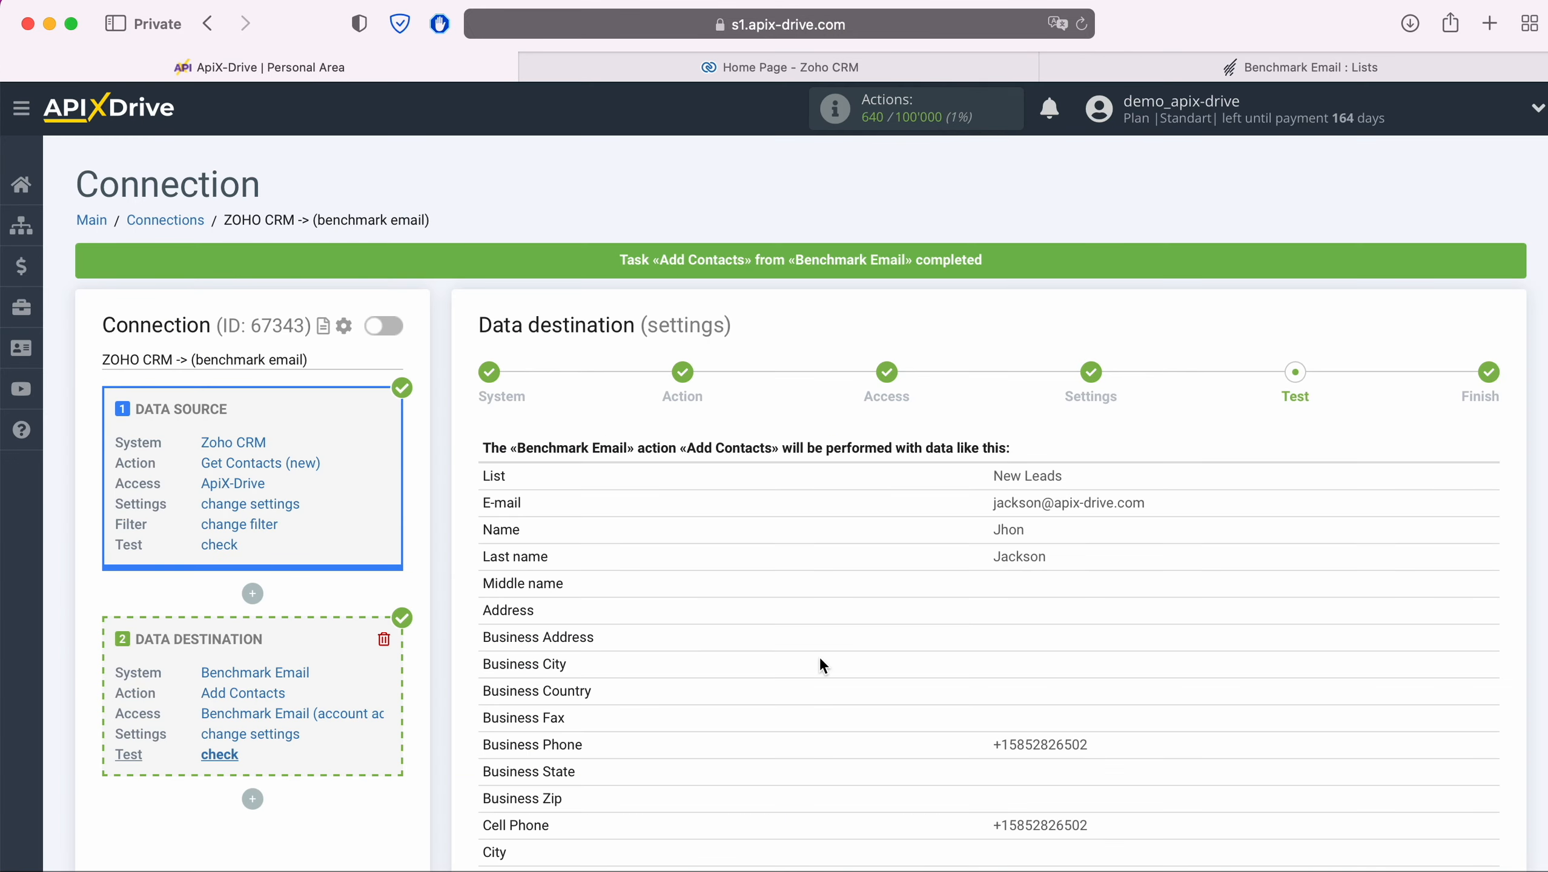
{"action": "scroll", "coordinate": [1251, 668], "scroll_direction": "down", "scroll_amount": 10}
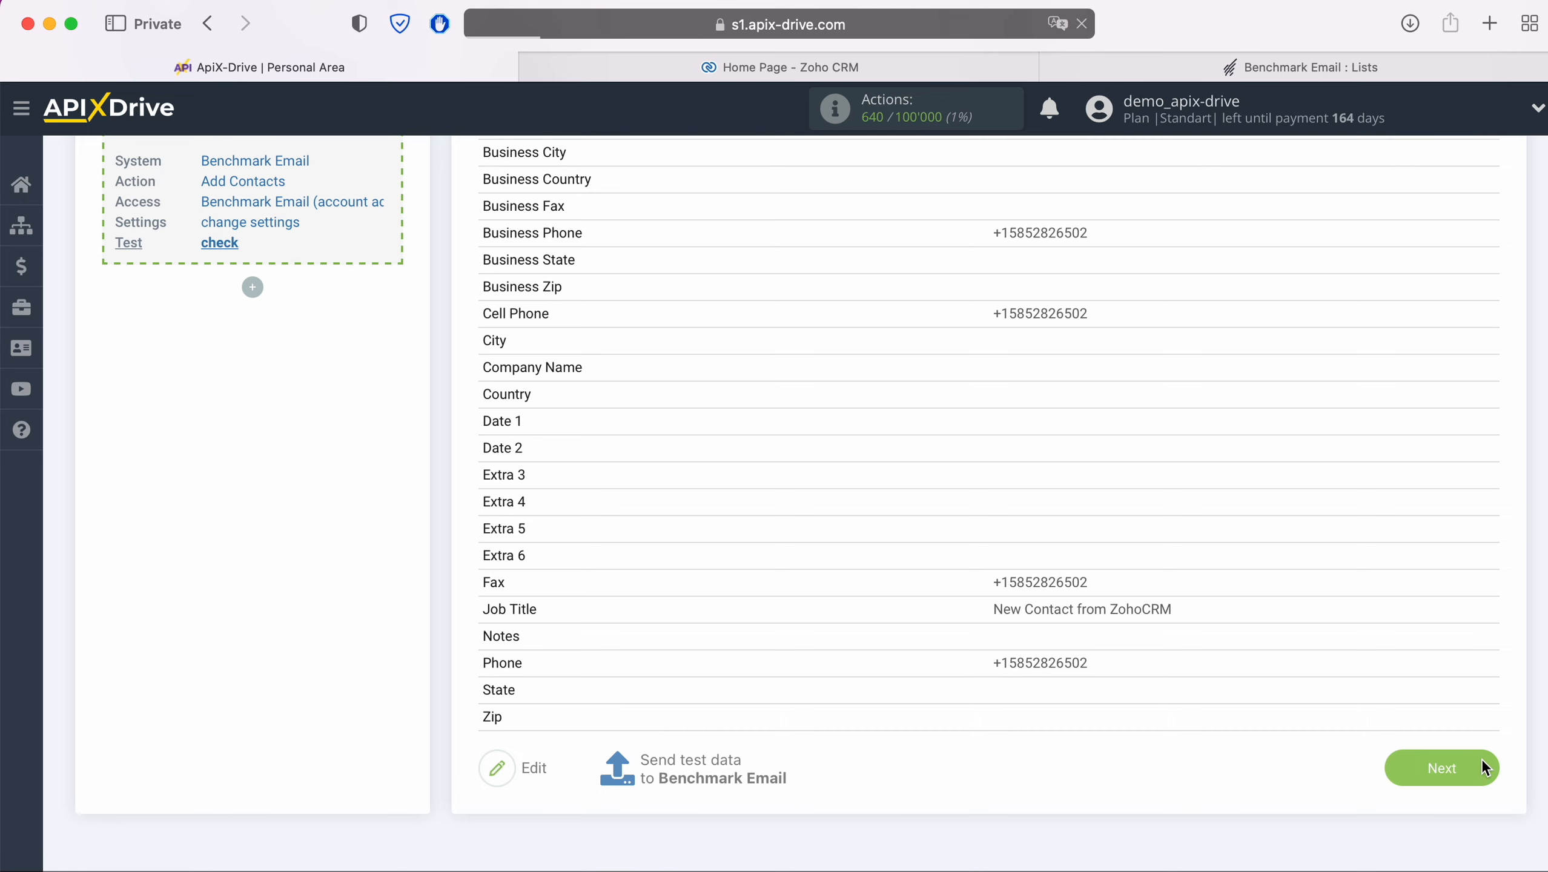
{"action": "left_click", "coordinate": [1483, 767]}
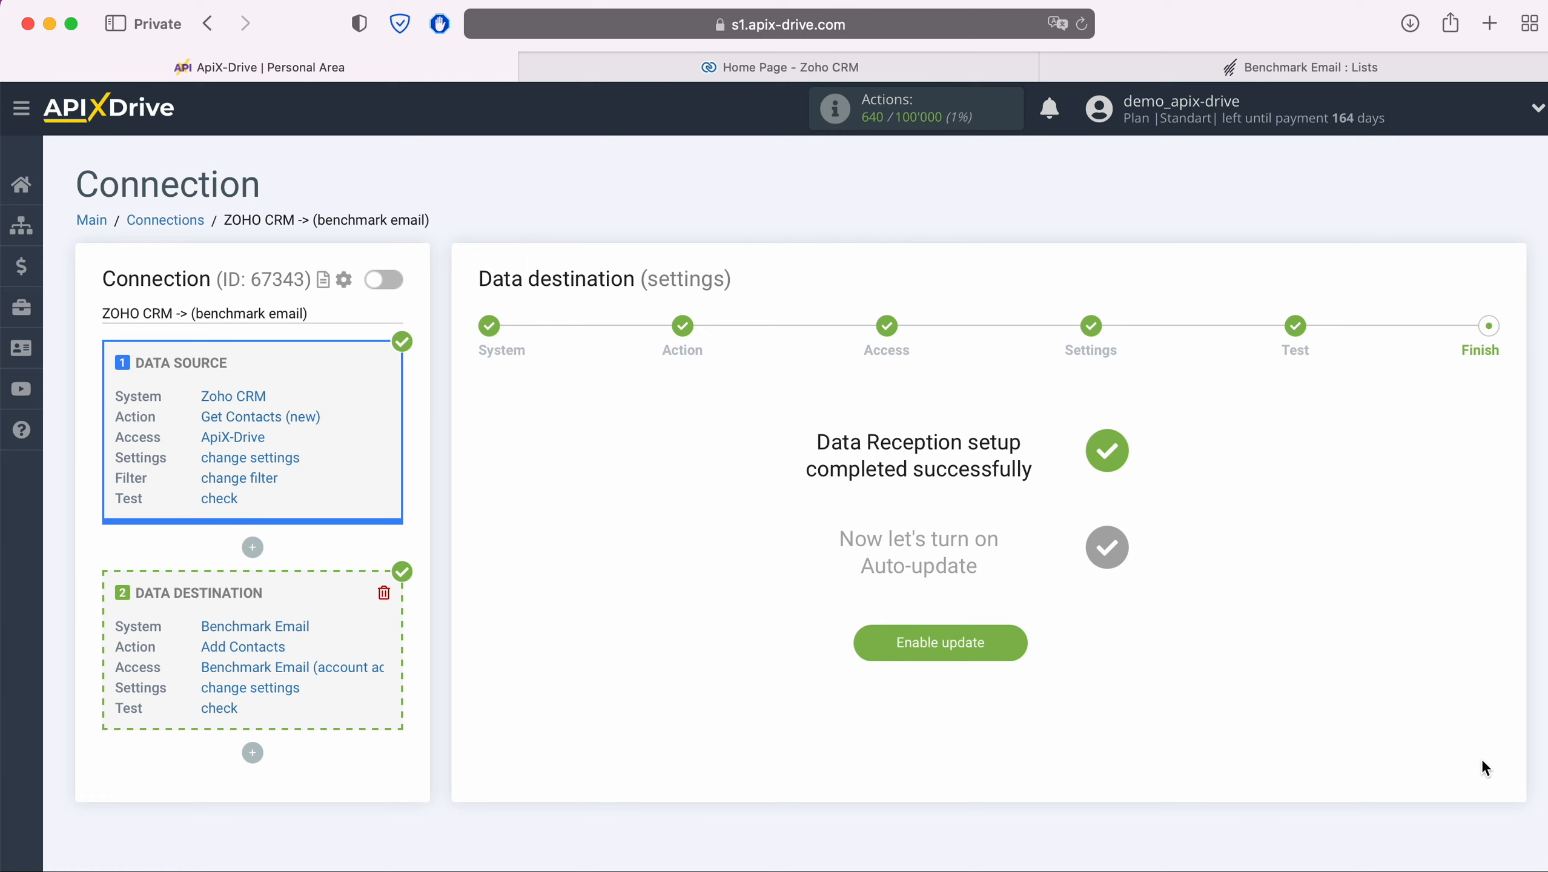
{"action": "left_click", "coordinate": [987, 647]}
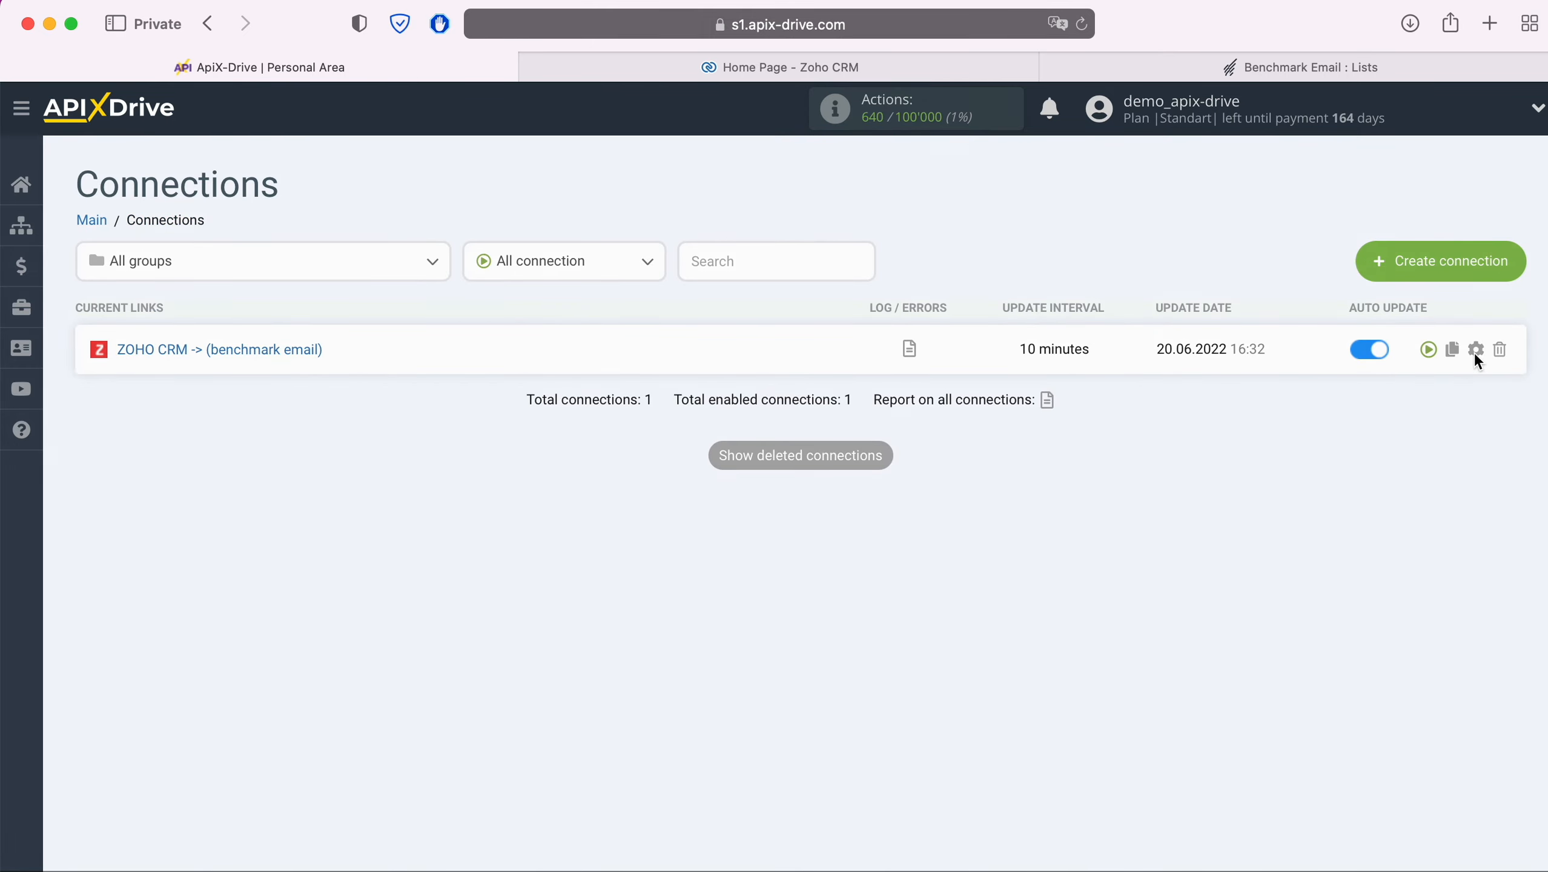
Step: Set the connection's update interval to 5 minutes and save the settings
{"action": "left_click", "coordinate": [1476, 350]}
{"action": "left_click", "coordinate": [909, 504]}
{"action": "left_click", "coordinate": [817, 476]}
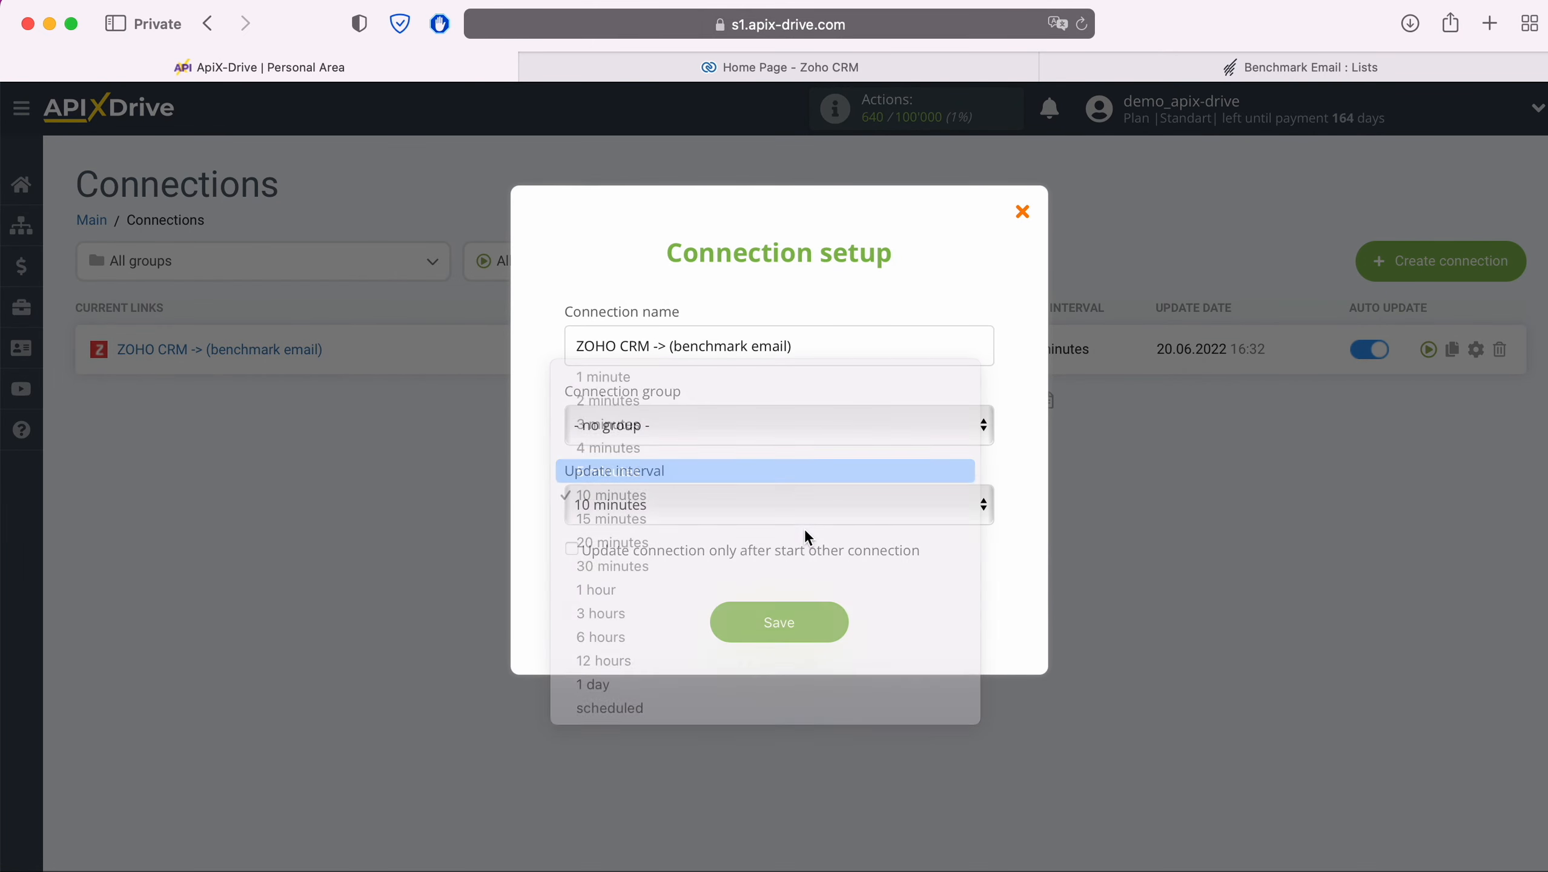
{"action": "left_click", "coordinate": [836, 622]}
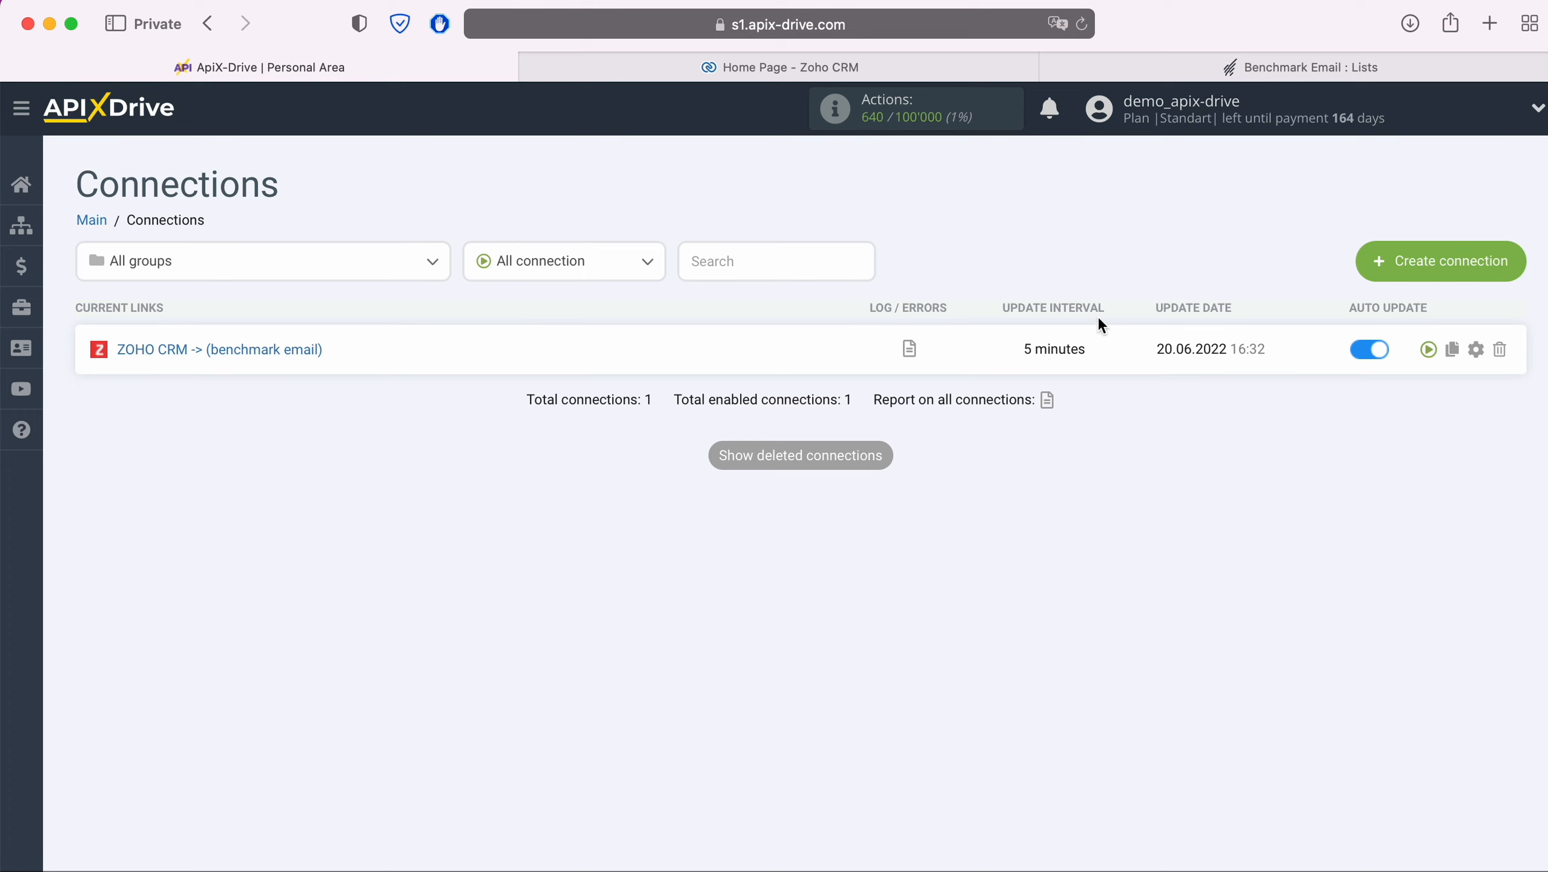